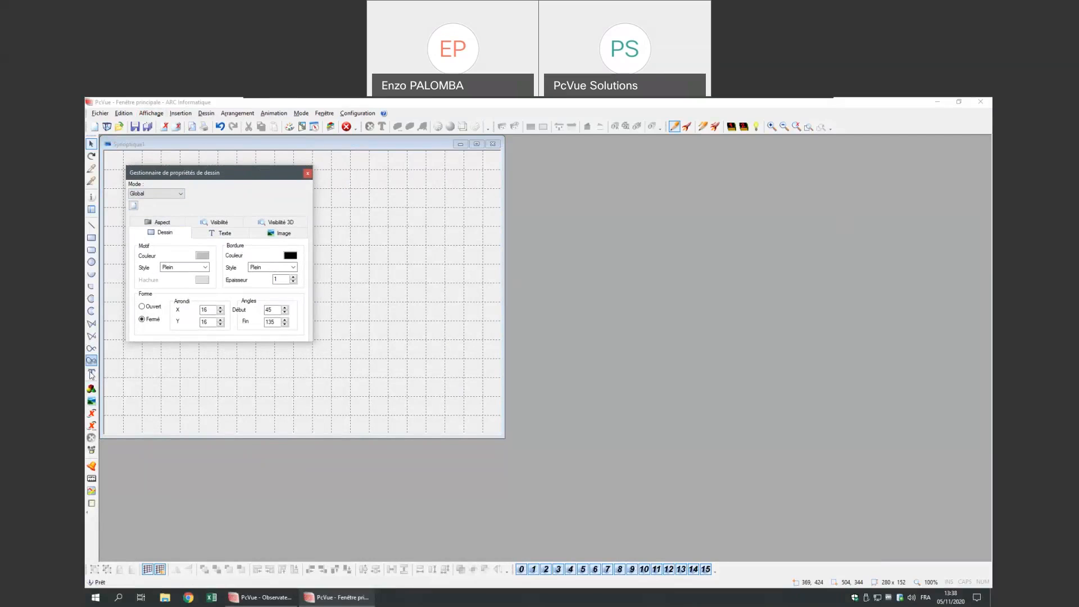
# - Make bright green the default fill colour in the drawing properties manager
pyautogui.click(91, 348)
pyautogui.moveTo(244, 171); pyautogui.dragTo(235, 152)
pyautogui.click(193, 237)
pyautogui.click(173, 255)
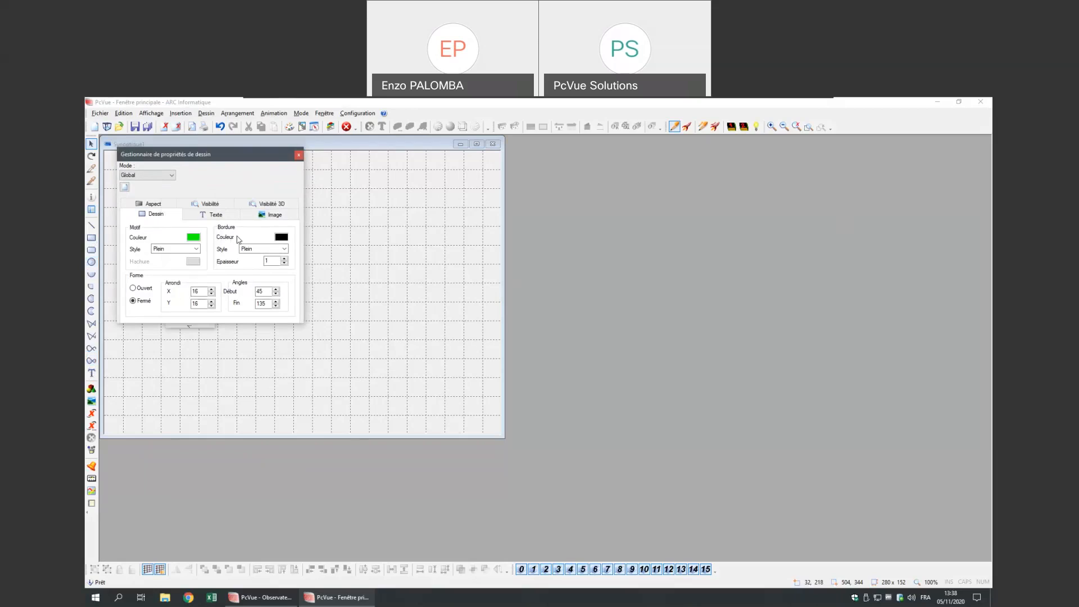
# - Make Arial Black the default font and draw a green rectangle near the canvas centre
pyautogui.click(208, 216)
pyautogui.click(204, 237)
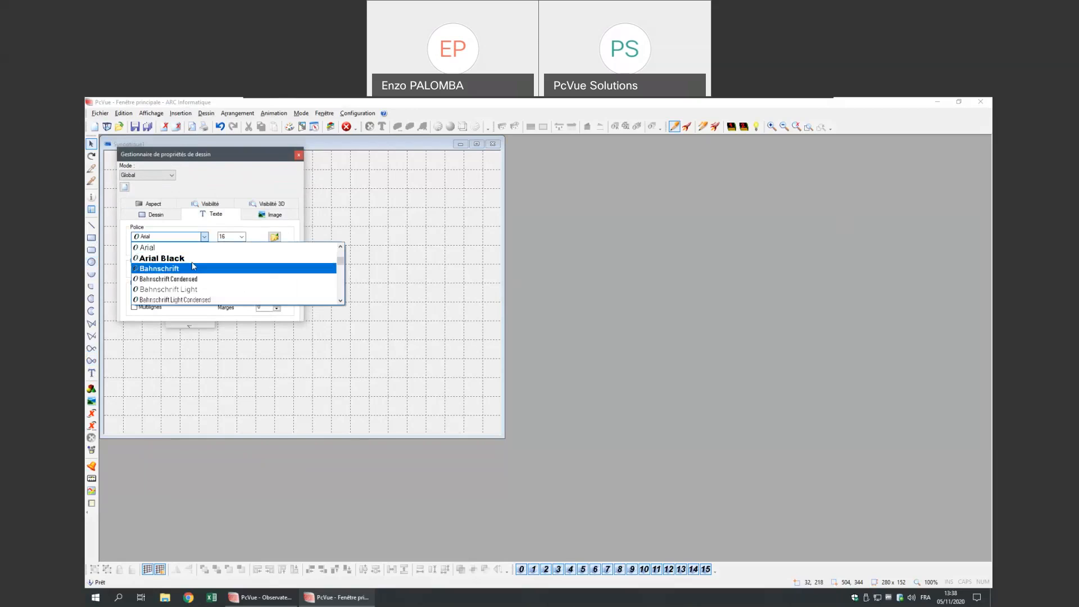
pyautogui.click(192, 260)
pyautogui.click(91, 237)
pyautogui.moveTo(327, 226)
pyautogui.mouseDown()
pyautogui.moveTo(421, 315)
pyautogui.moveTo(444, 265)
pyautogui.moveTo(453, 268)
pyautogui.mouseUp()
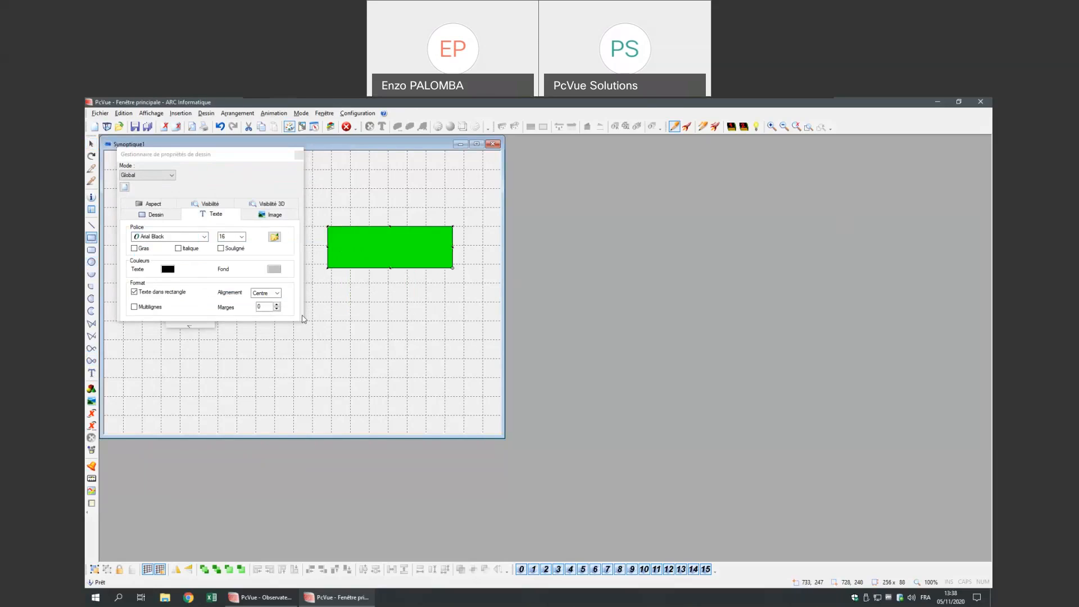
# - Add a 'Texte' label below the green rectangle and align the two
pyautogui.click(91, 373)
pyautogui.click(345, 310)
pyautogui.write('Texte')
pyautogui.click(472, 325)
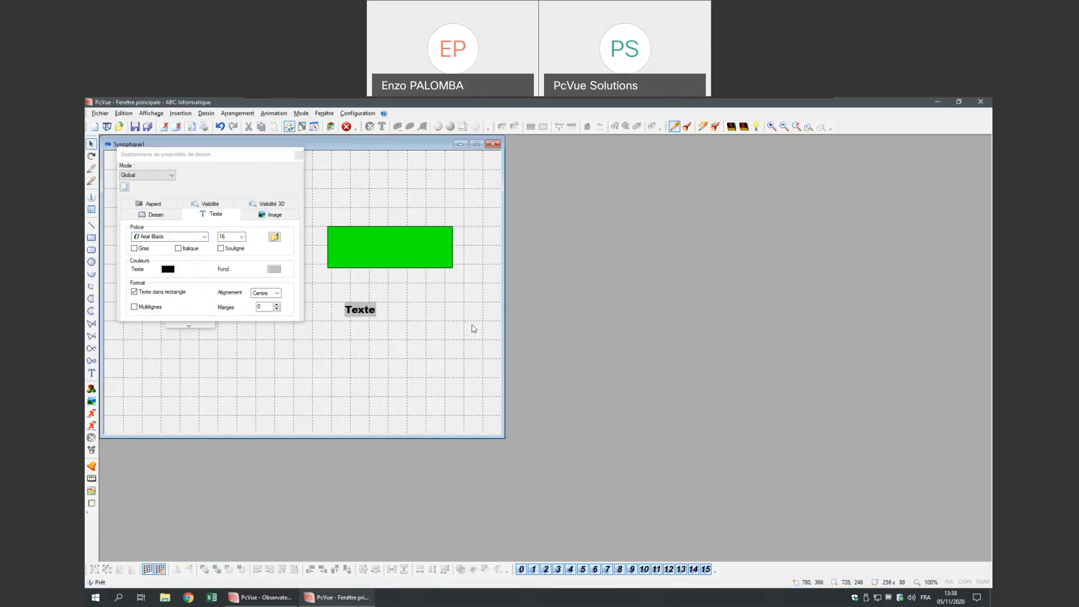
pyautogui.moveTo(363, 312)
pyautogui.mouseDown()
pyautogui.moveTo(359, 284)
pyautogui.moveTo(349, 322)
pyautogui.mouseUp()
pyautogui.moveTo(360, 251); pyautogui.dragTo(357, 250)
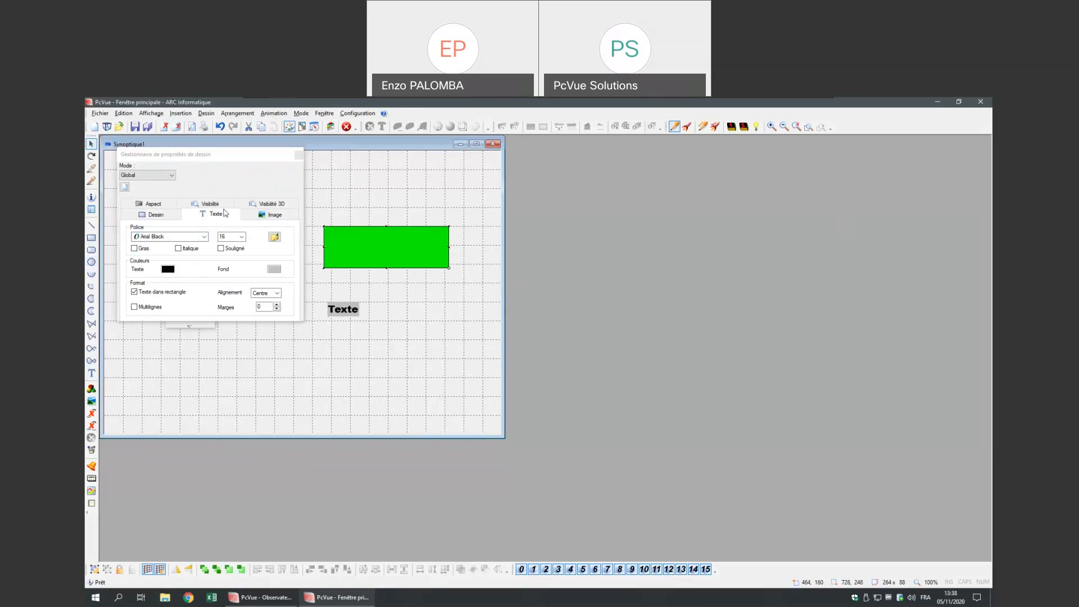
# - Move the drawing properties manager to the right, keeping global editing mode
pyautogui.click(171, 216)
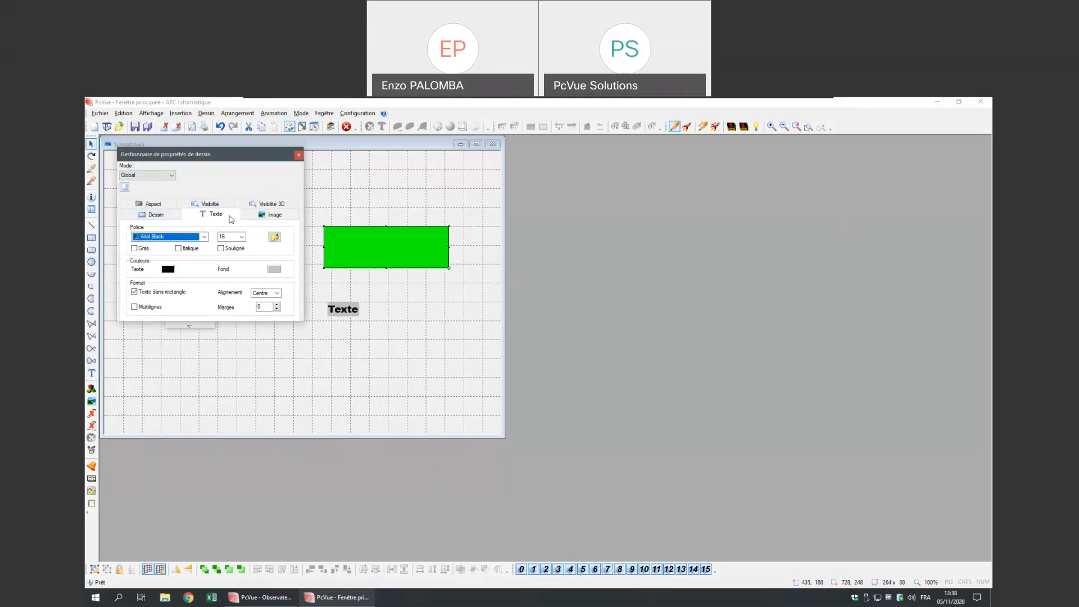
pyautogui.moveTo(244, 159)
pyautogui.mouseDown()
pyautogui.moveTo(260, 194)
pyautogui.moveTo(359, 171)
pyautogui.moveTo(629, 157)
pyautogui.mouseUp()
pyautogui.click(543, 173)
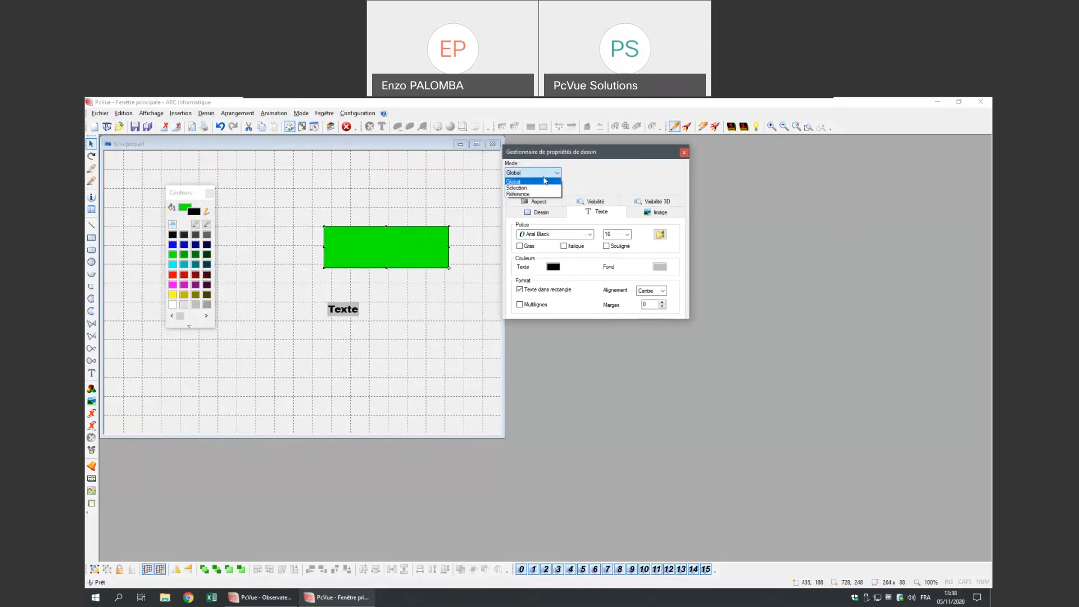
pyautogui.click(544, 181)
# - Duplicate the green rectangle below-right and copy-paste the Texte label
pyautogui.click(339, 298)
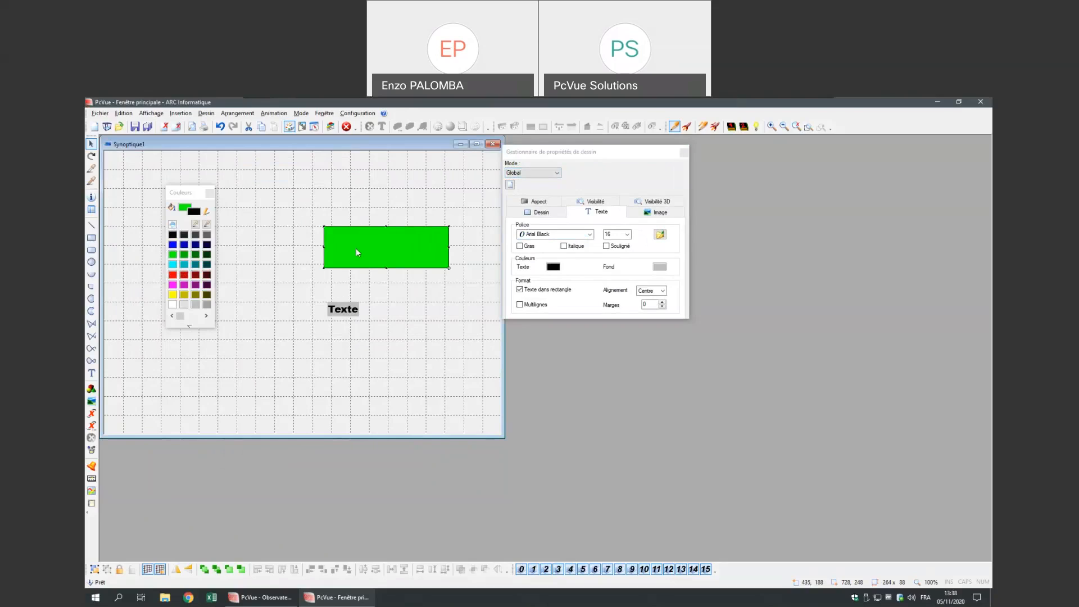
pyautogui.moveTo(355, 252); pyautogui.dragTo(402, 350)
pyautogui.click(336, 310)
pyautogui.hotkey('ctrl', 'c')
pyautogui.hotkey('ctrl', 'v')
# - Select both green rectangles for property editing
pyautogui.click(312, 400)
pyautogui.click(448, 350)
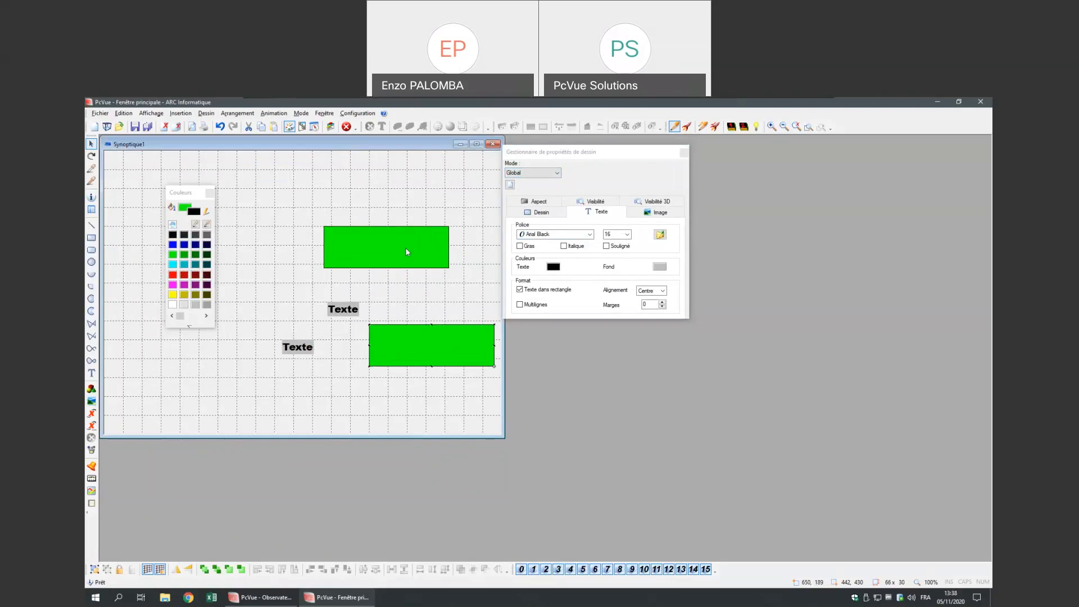
pyautogui.keyDown('shift'); pyautogui.click(423, 361); pyautogui.keyUp('shift')
pyautogui.click(557, 173)
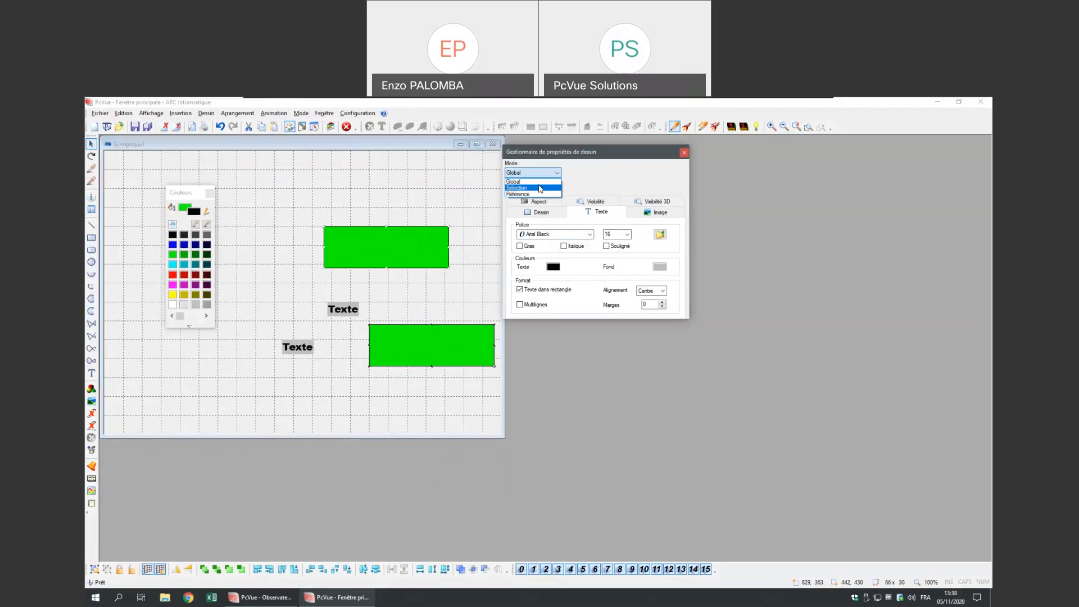
# - Switch to Sélection mode and make the lower rectangle cyan
pyautogui.click(533, 187)
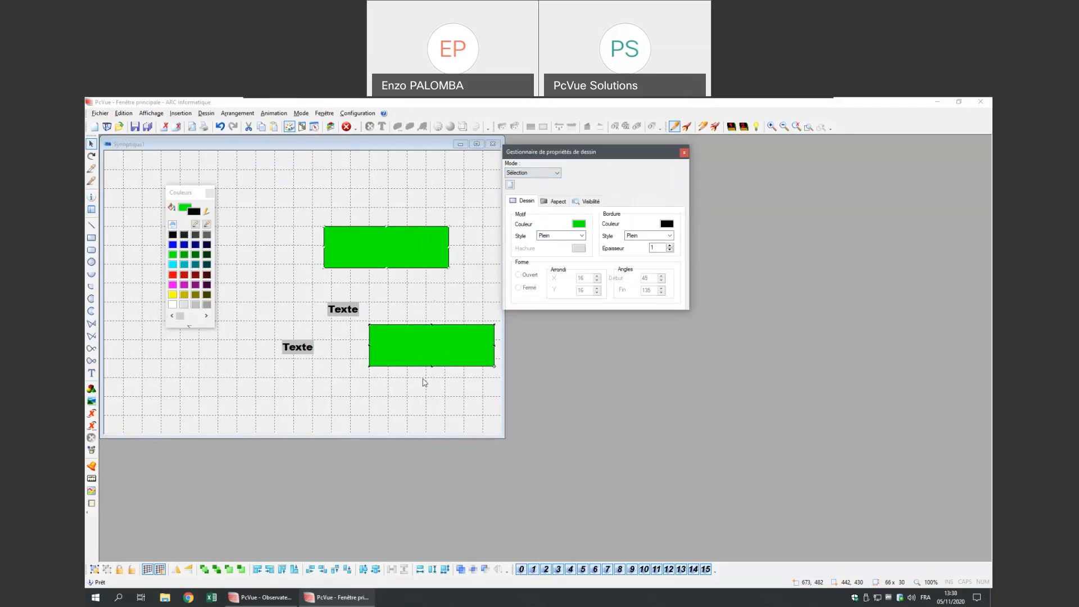
pyautogui.click(440, 288)
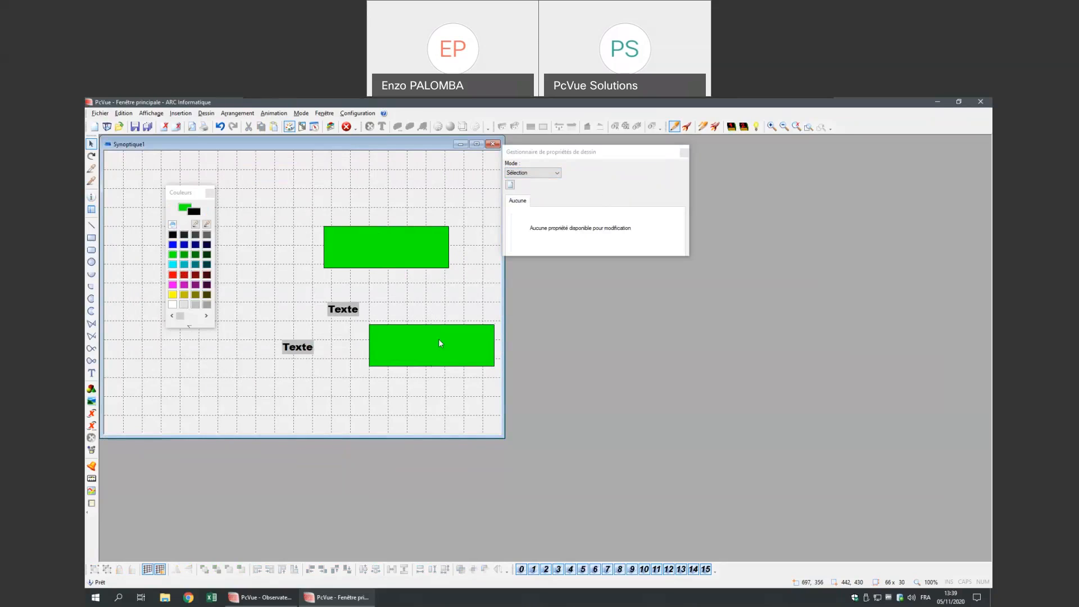
pyautogui.click(439, 342)
pyautogui.click(172, 264)
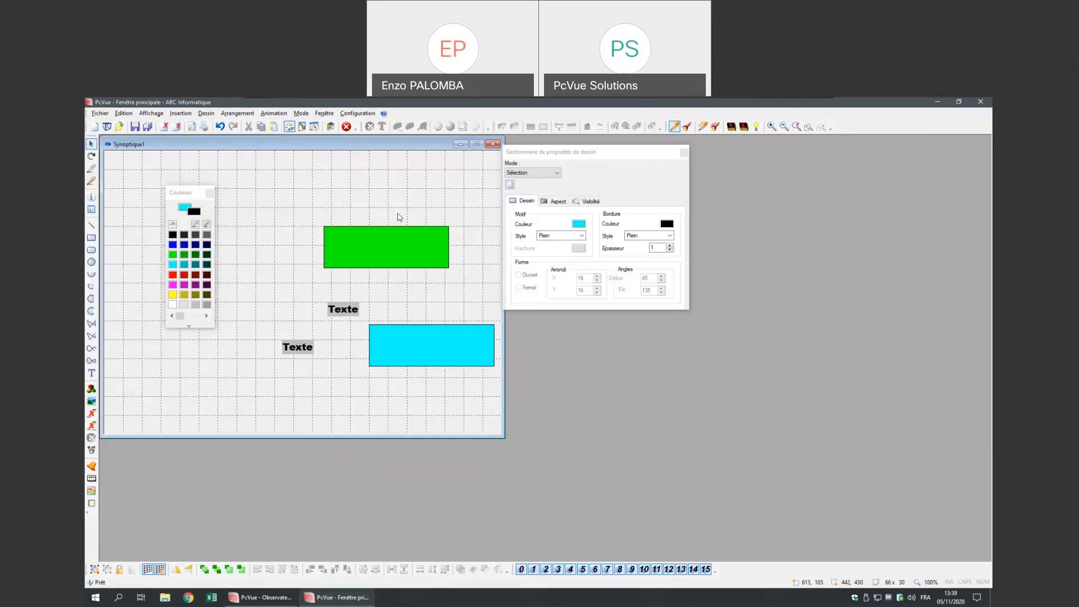
# - Fill both rectangles with red and change their border colour
pyautogui.click(399, 217)
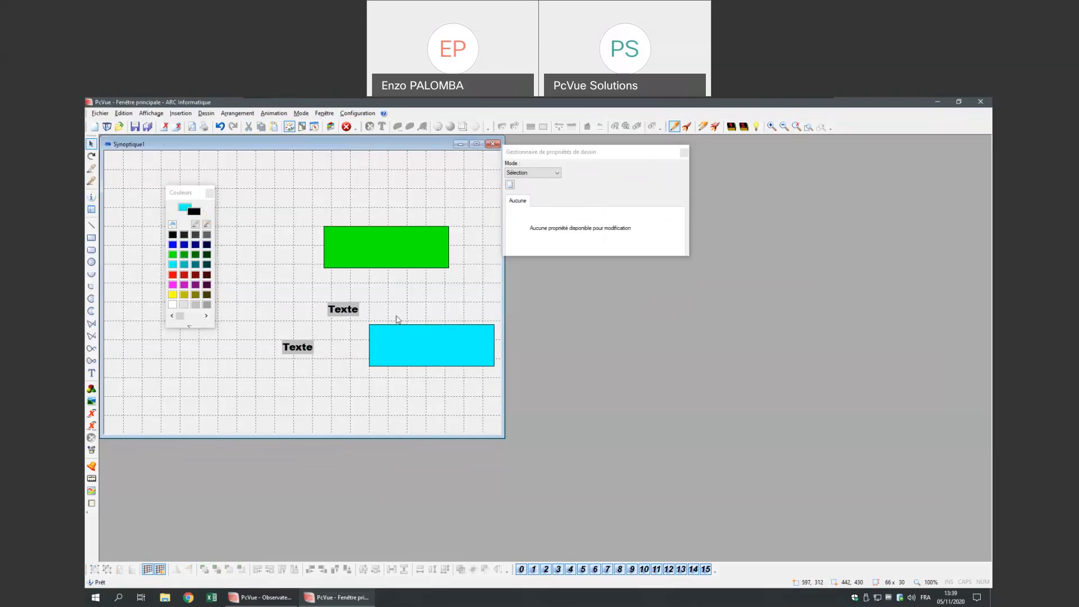
pyautogui.click(402, 340)
pyautogui.keyDown('shift'); pyautogui.click(394, 245); pyautogui.keyUp('shift')
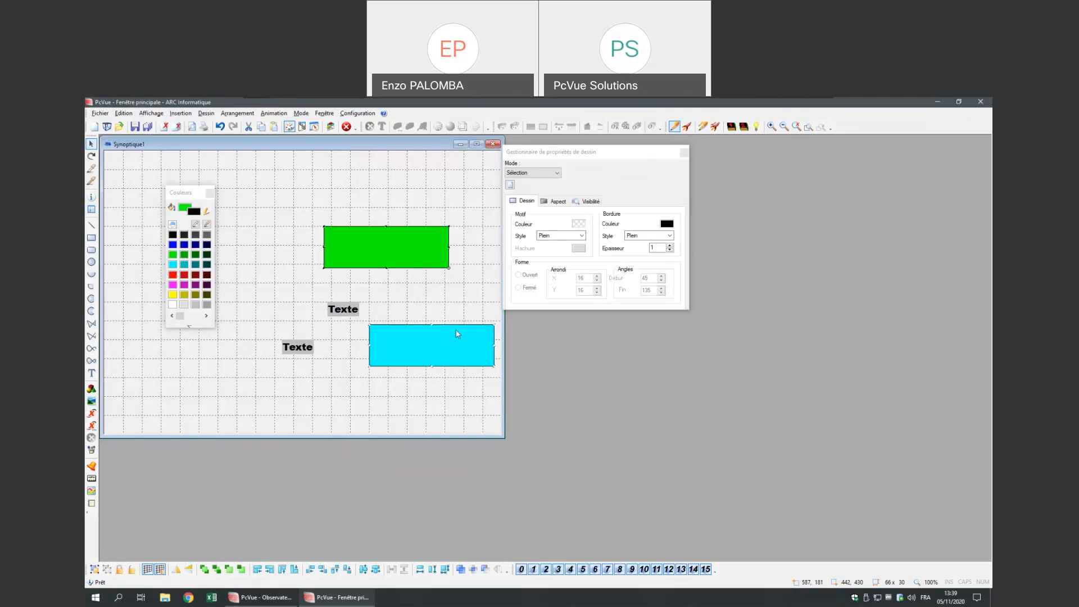
pyautogui.click(578, 225)
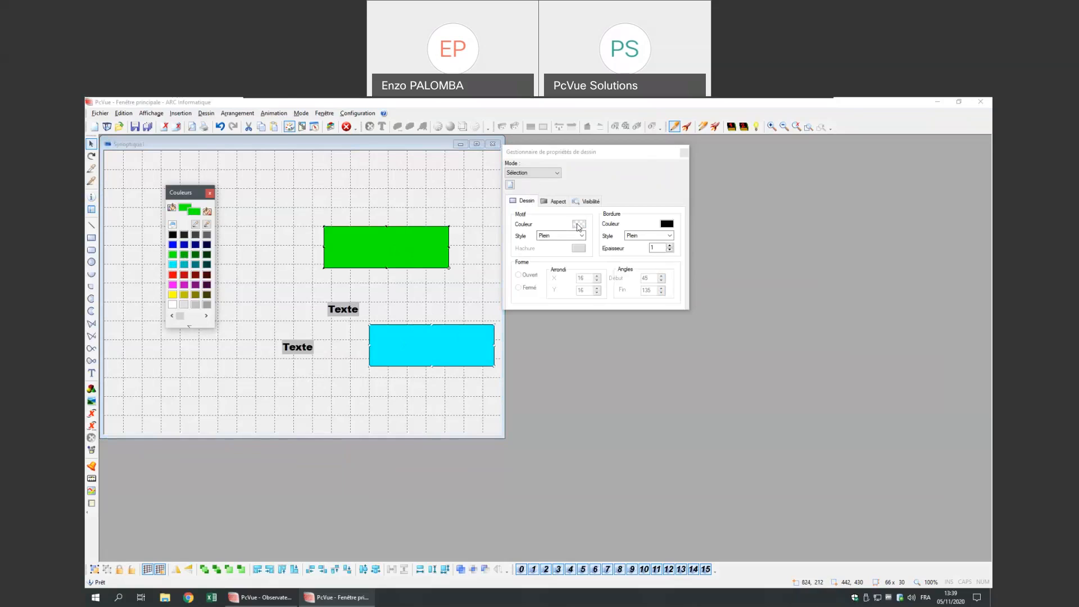
pyautogui.click(173, 275)
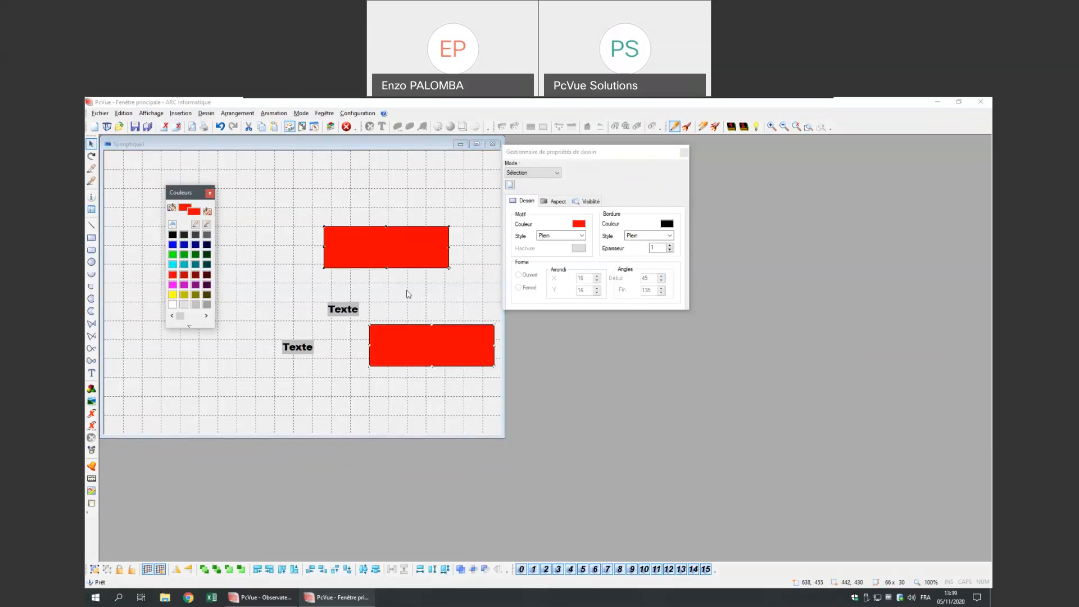
pyautogui.click(663, 225)
pyautogui.click(172, 286)
pyautogui.click(373, 221)
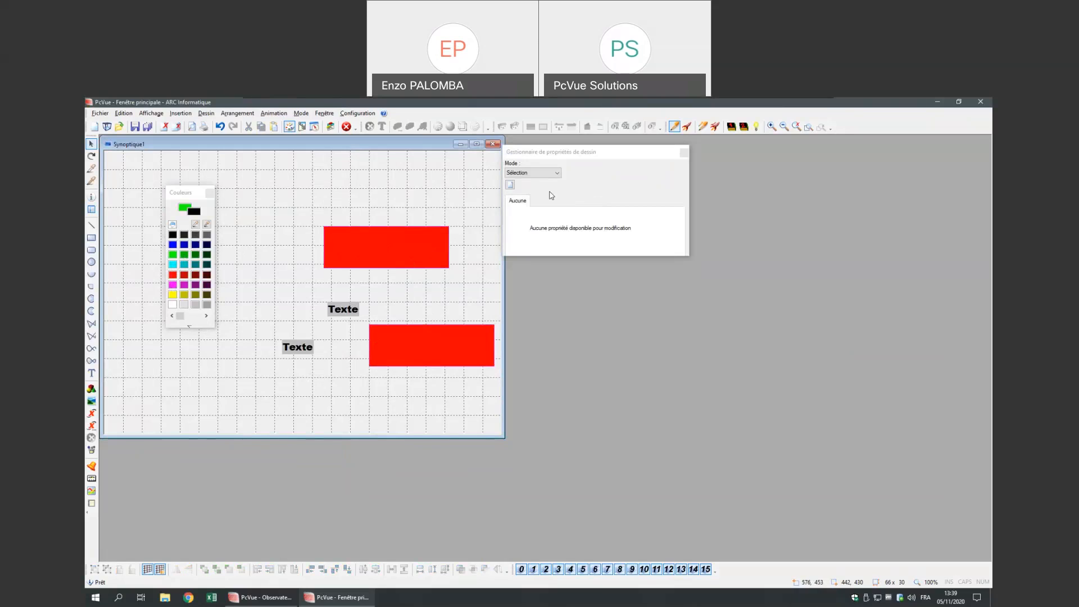
# - Switch to reference-object mode and move the upper Texte label left of the upper rectangle
pyautogui.moveTo(602, 157); pyautogui.dragTo(609, 155)
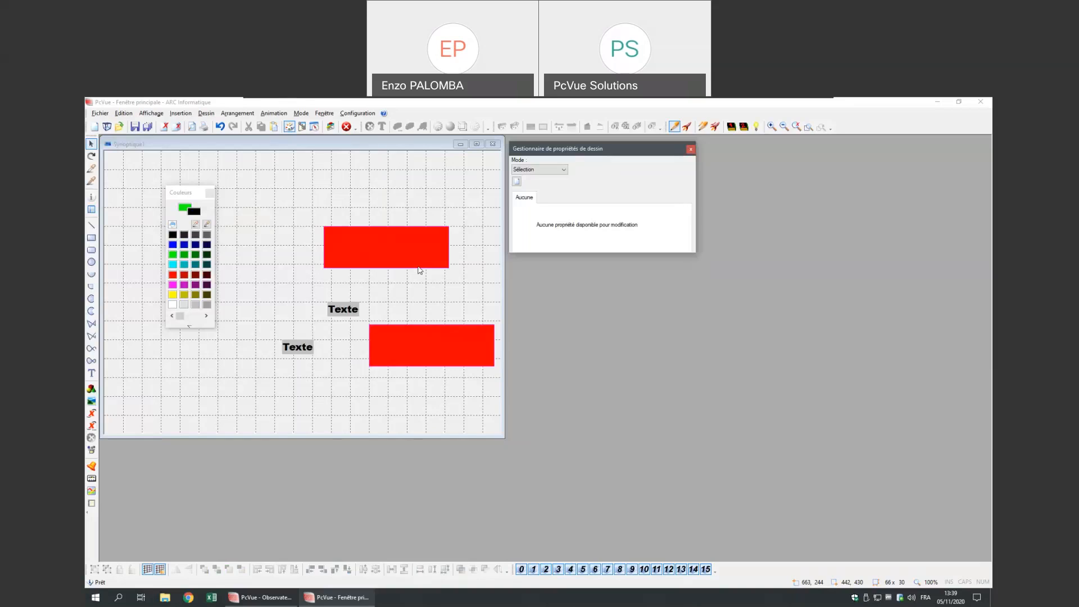
pyautogui.click(557, 170)
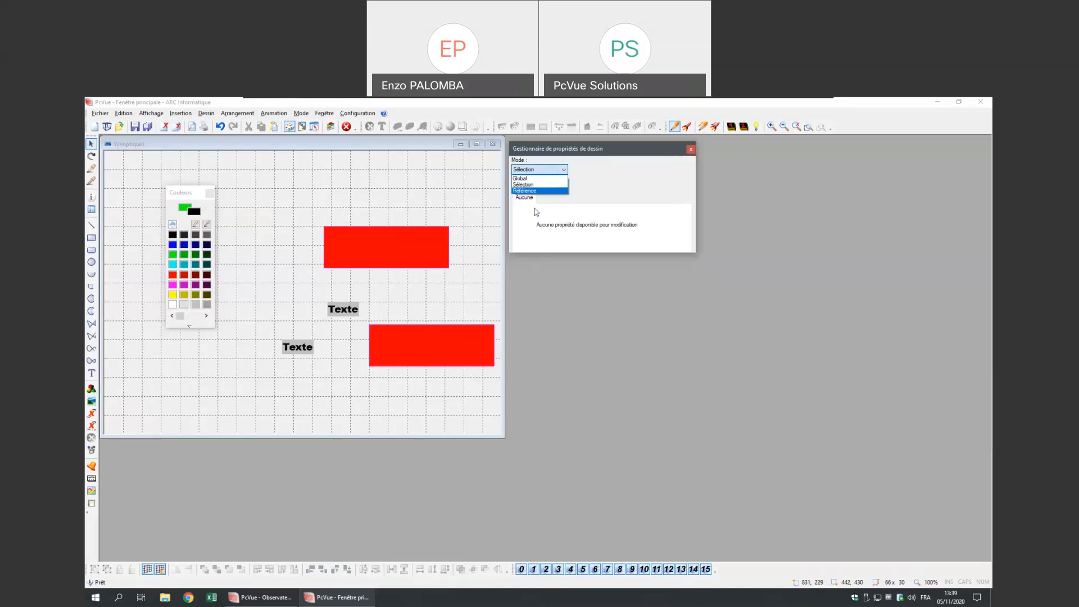
pyautogui.click(537, 191)
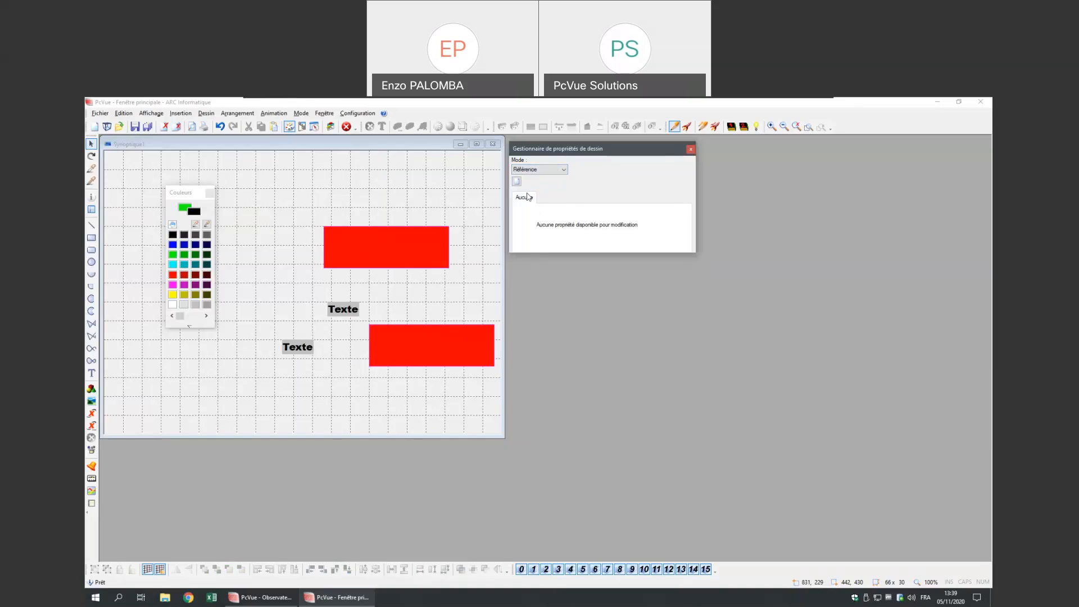
pyautogui.moveTo(344, 310); pyautogui.dragTo(264, 243)
# - Change the upper Texte label's text colour to magenta in its properties
pyautogui.doubleClick(261, 247)
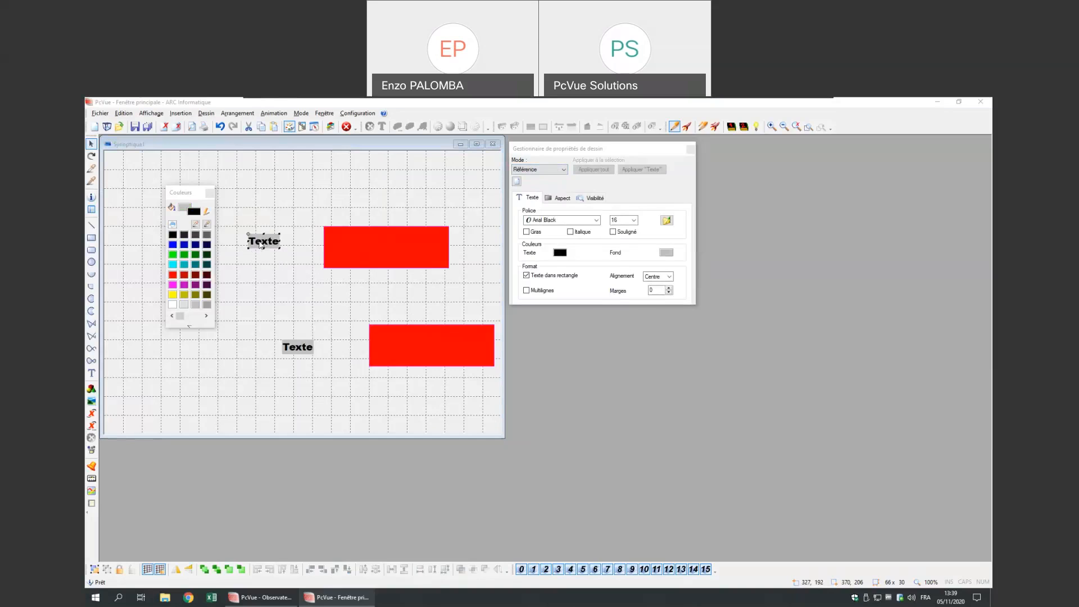
pyautogui.click(509, 301)
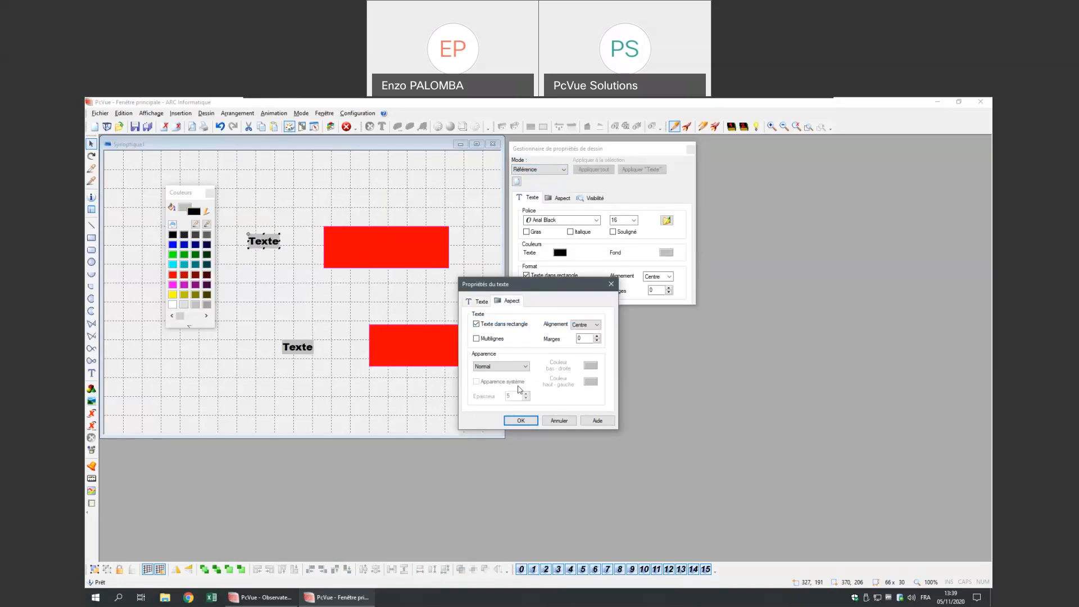
pyautogui.click(474, 302)
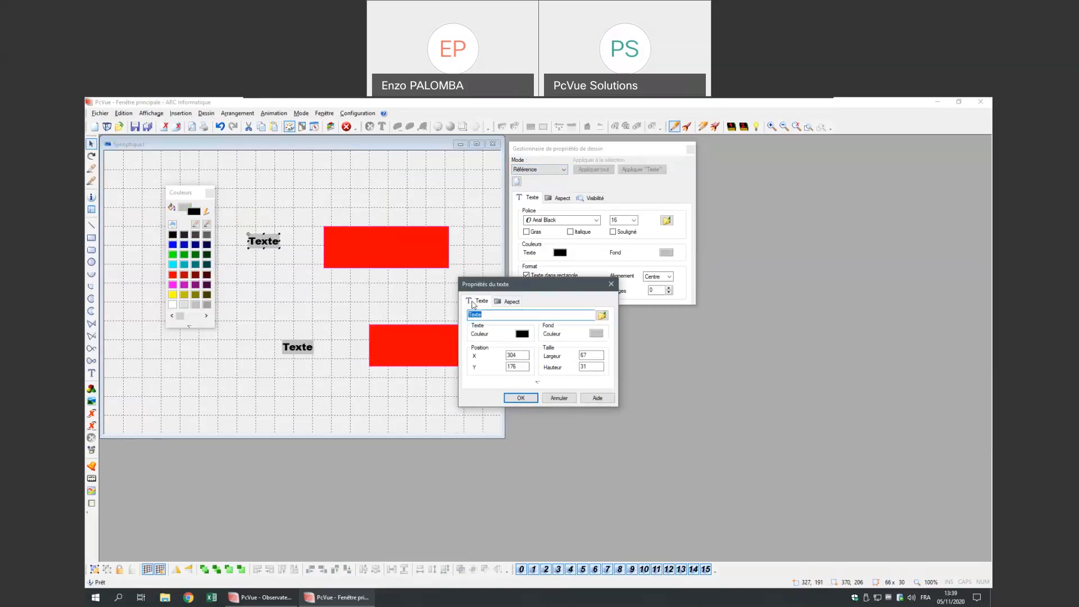
pyautogui.click(595, 334)
pyautogui.click(523, 334)
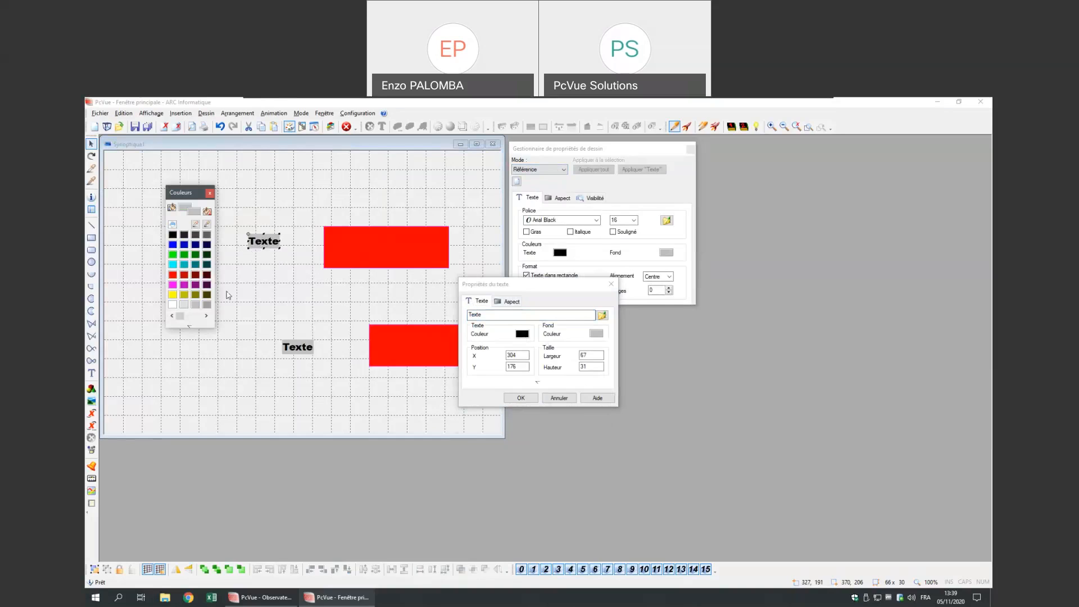
pyautogui.click(183, 286)
pyautogui.click(521, 398)
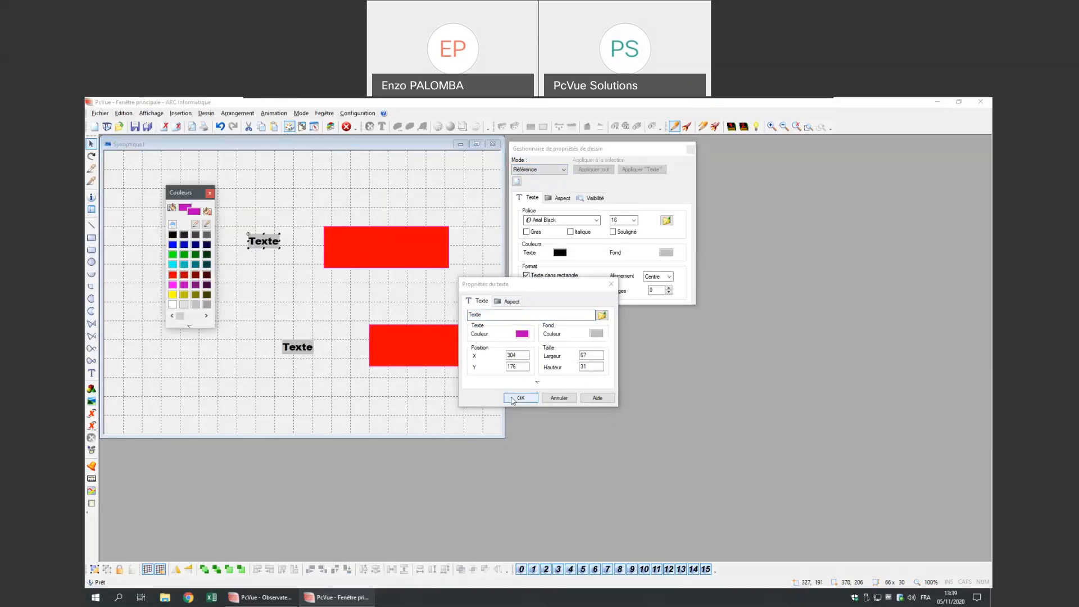
pyautogui.click(345, 315)
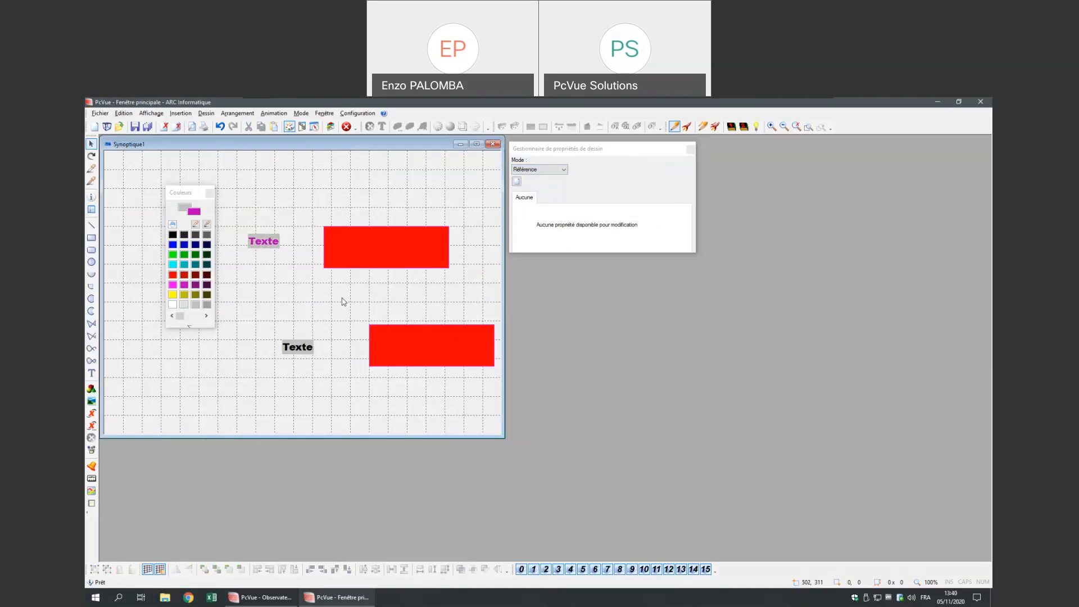
# - Move the lower Texte label up-left and add a new black Texte label to its right
pyautogui.moveTo(304, 360); pyautogui.dragTo(252, 319)
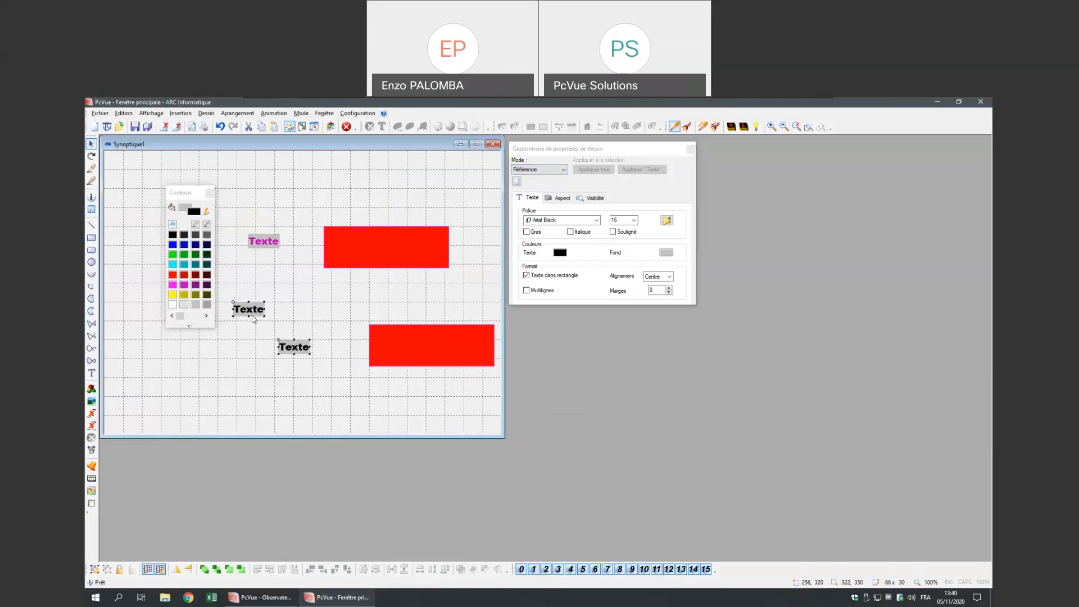
pyautogui.click(266, 245)
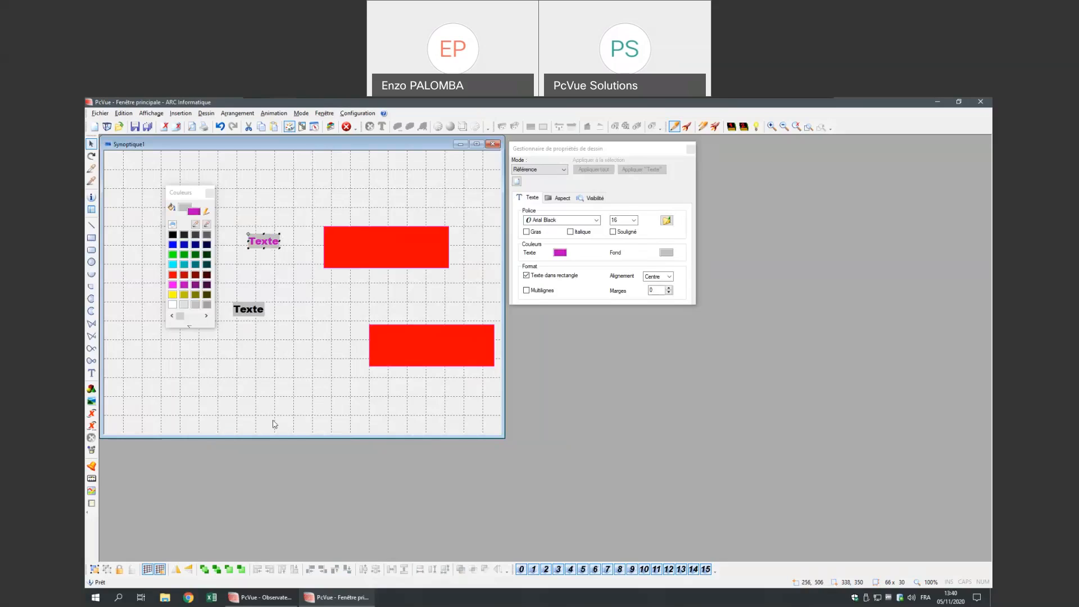
pyautogui.click(91, 373)
pyautogui.click(259, 310)
pyautogui.moveTo(276, 308); pyautogui.dragTo(303, 313)
pyautogui.click(294, 376)
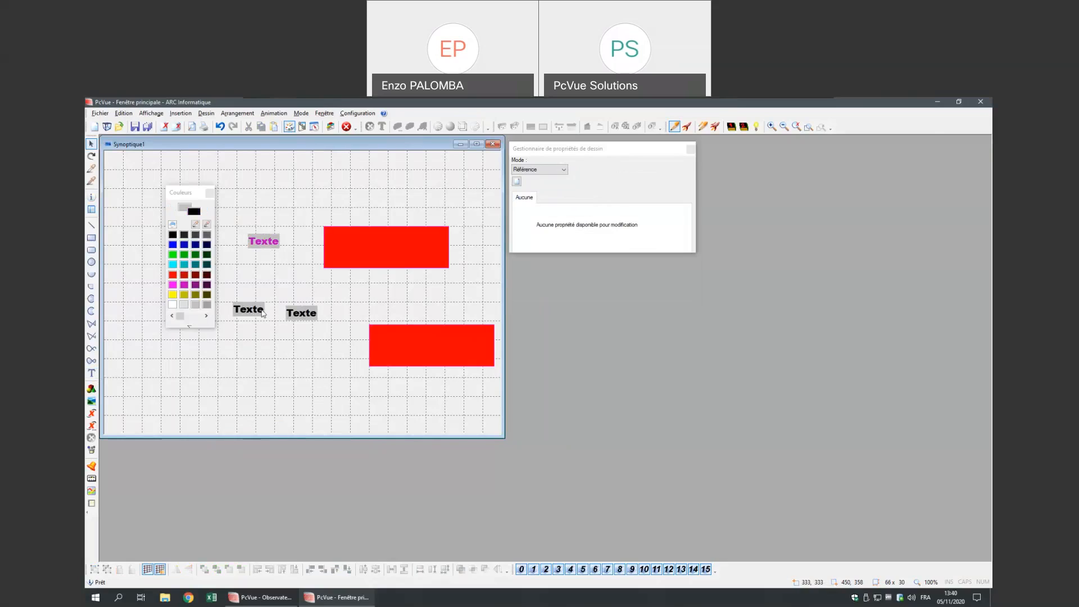
# - Select all three Texte labels, ending with the magenta one
pyautogui.click(303, 314)
pyautogui.keyDown('shift'); pyautogui.click(251, 314); pyautogui.keyUp('shift')
pyautogui.keyDown('shift'); pyautogui.click(268, 242); pyautogui.keyUp('shift')
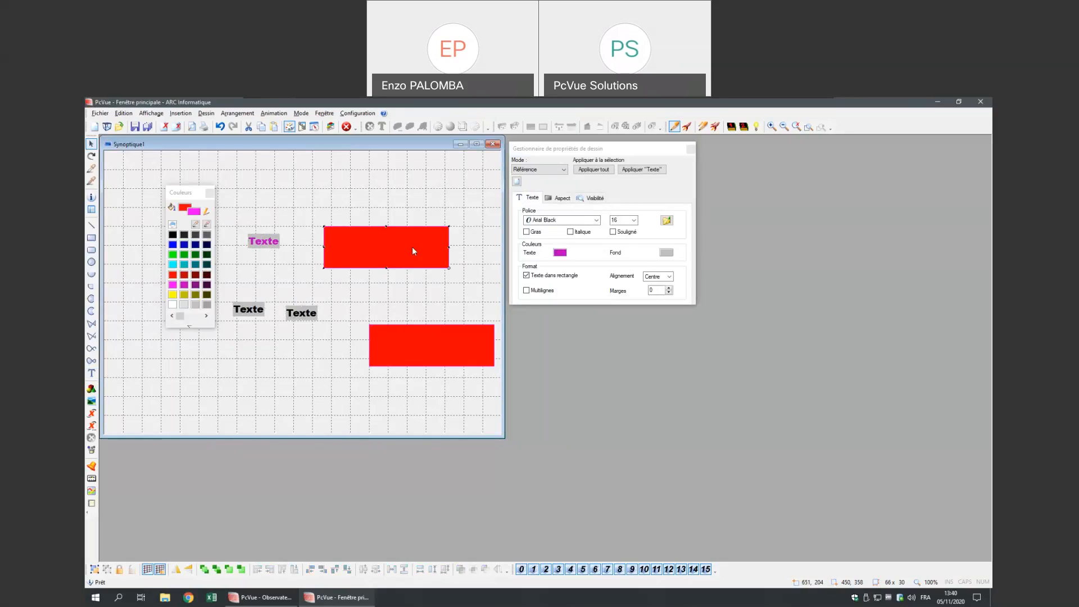
# - Shift the upper red rectangle right and apply the magenta text style to all three labels
pyautogui.moveTo(413, 246); pyautogui.dragTo(419, 253)
pyautogui.moveTo(231, 339); pyautogui.dragTo(308, 272)
pyautogui.click(265, 313)
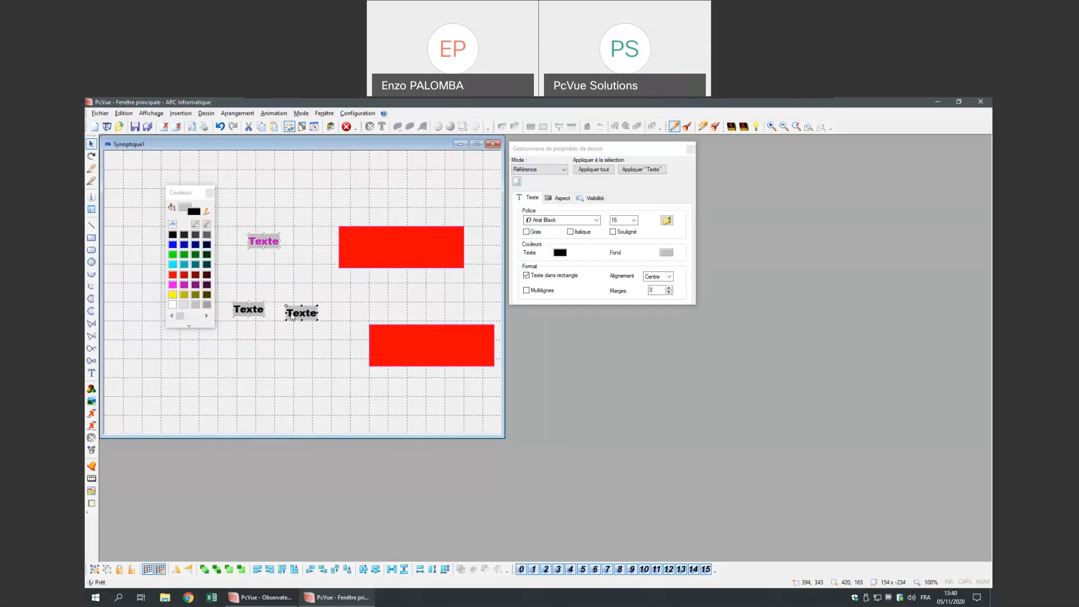
pyautogui.click(307, 314)
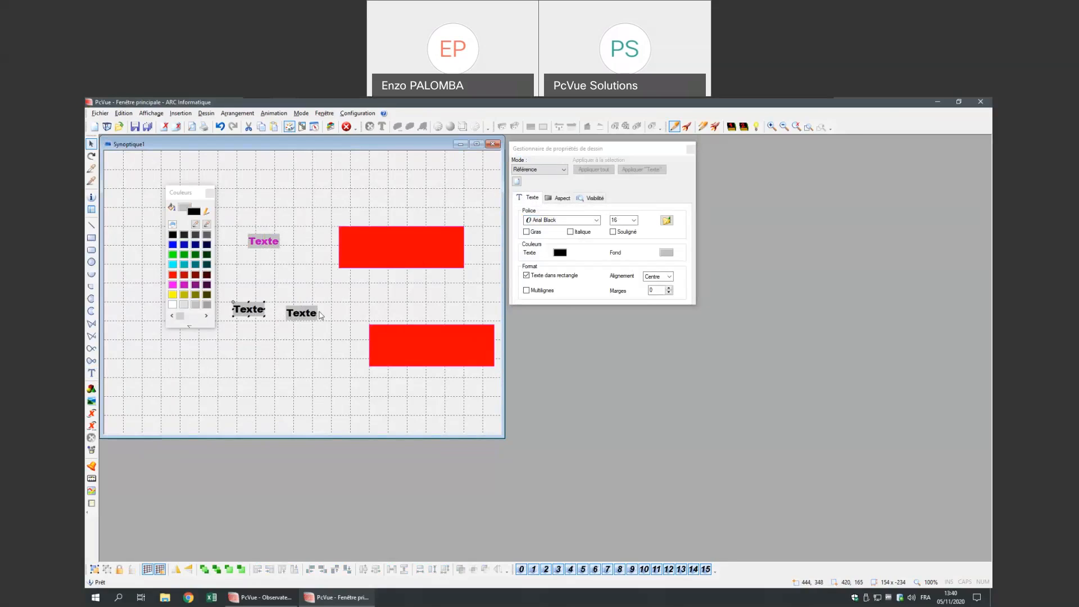
pyautogui.click(264, 237)
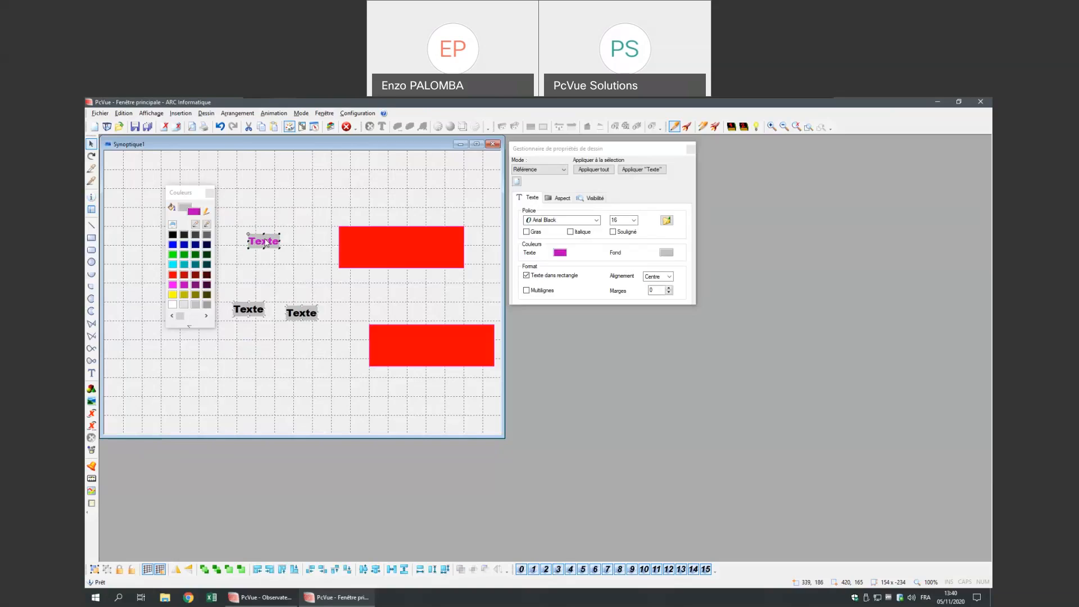
pyautogui.click(598, 171)
# - Select the first Texte label and move the properties manager slightly up
pyautogui.click(262, 294)
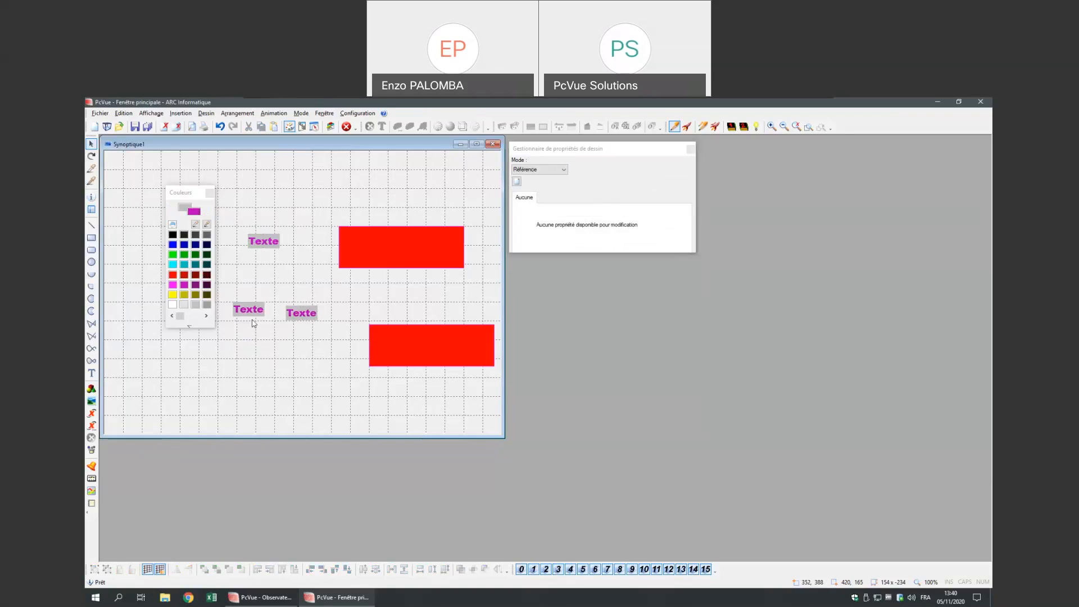
pyautogui.click(295, 318)
pyautogui.click(264, 242)
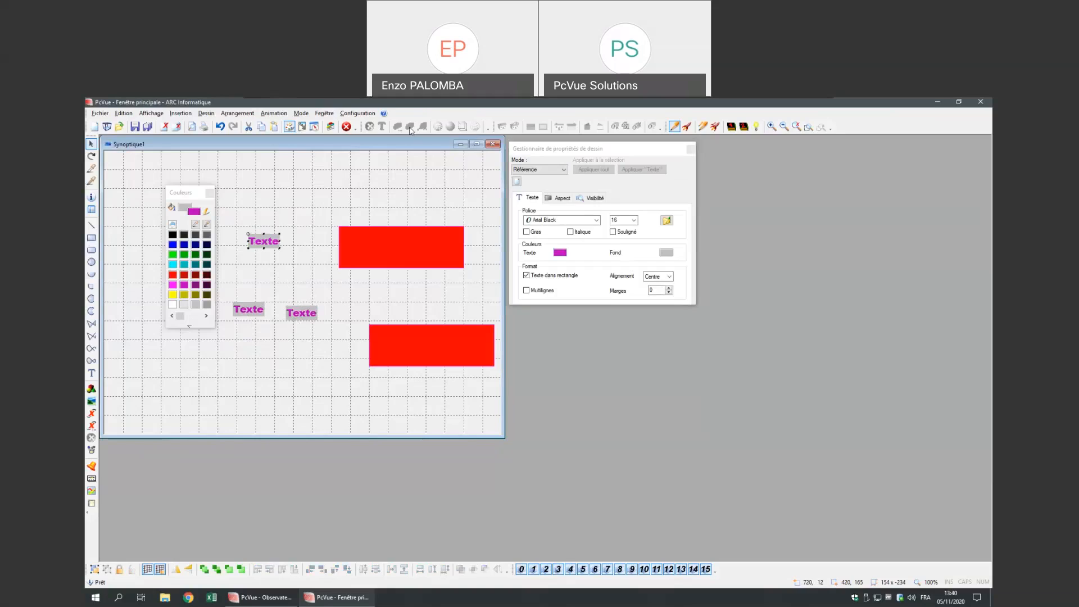
pyautogui.click(558, 150)
pyautogui.moveTo(559, 150); pyautogui.dragTo(558, 144)
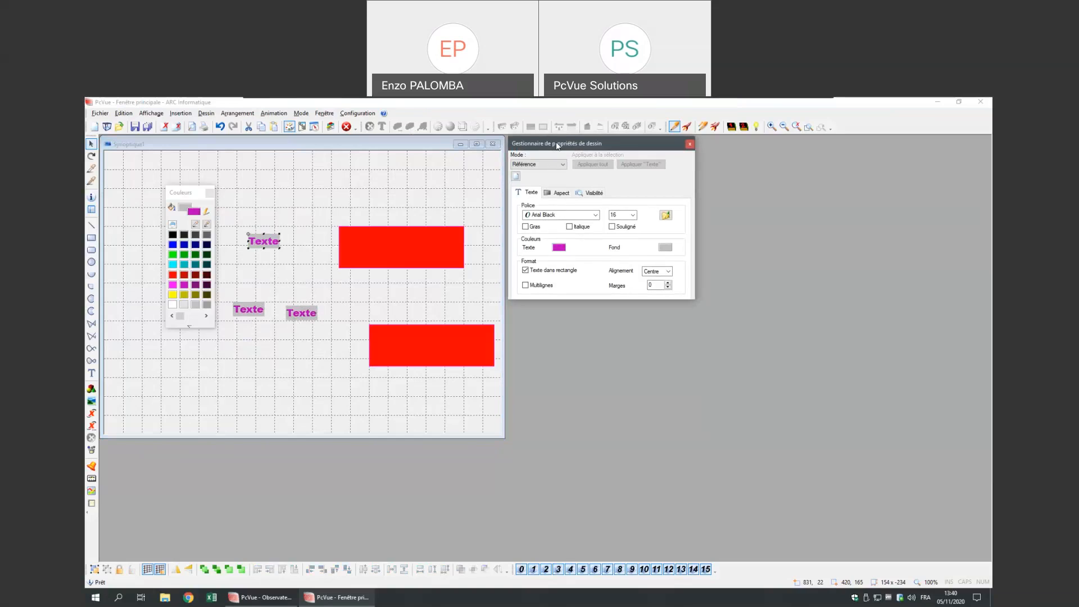
# - Create the 'monModele' style including Motif, Bordure, Ouvert/Fermé, Arrondi and Angles
pyautogui.click(515, 177)
pyautogui.write('monModele')
pyautogui.click(522, 185)
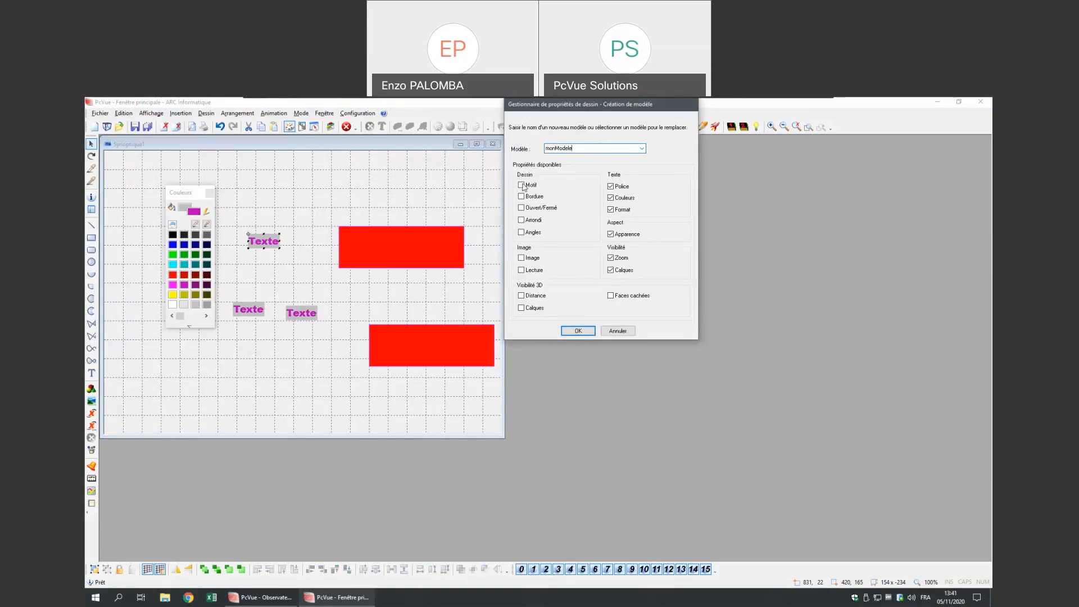
pyautogui.click(532, 197)
pyautogui.click(532, 208)
pyautogui.click(532, 220)
pyautogui.click(532, 233)
pyautogui.click(578, 332)
pyautogui.click(559, 248)
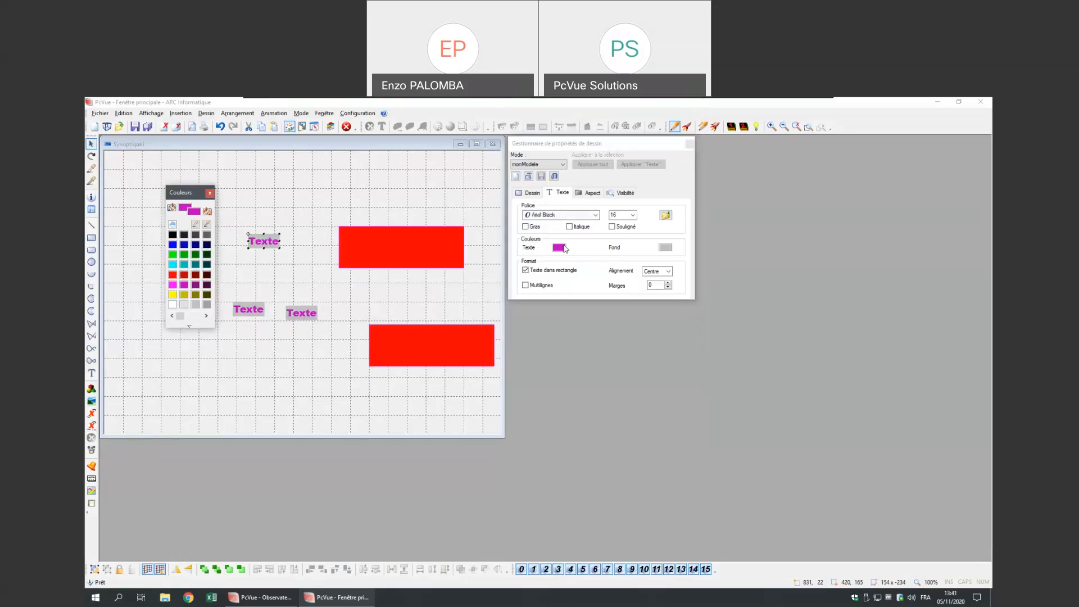
# - Give monModele green text and a yellow fill, then save the current model
pyautogui.click(188, 253)
pyautogui.click(529, 192)
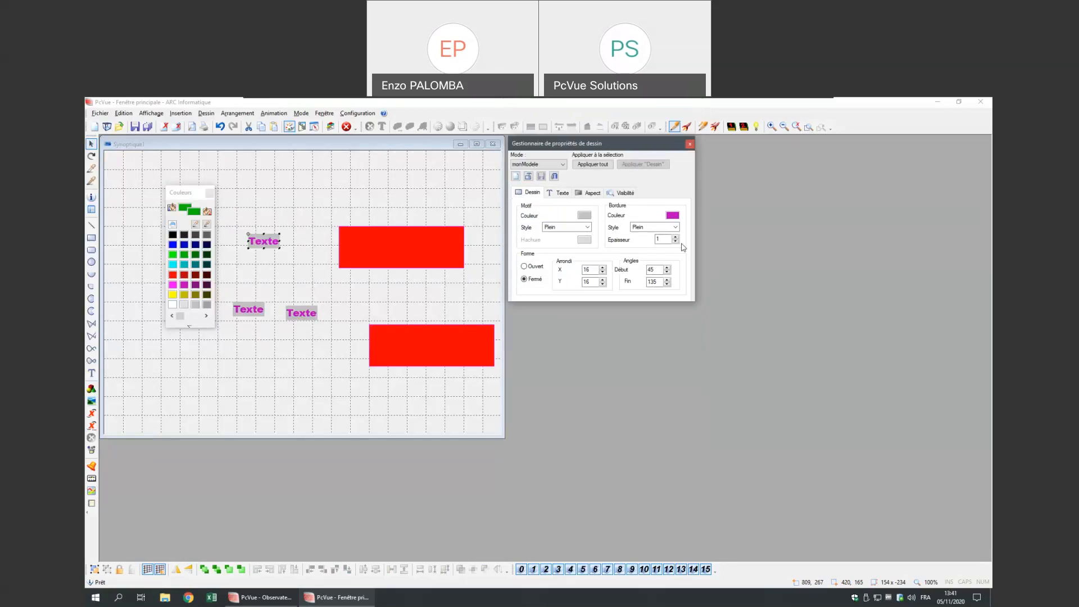
pyautogui.click(585, 217)
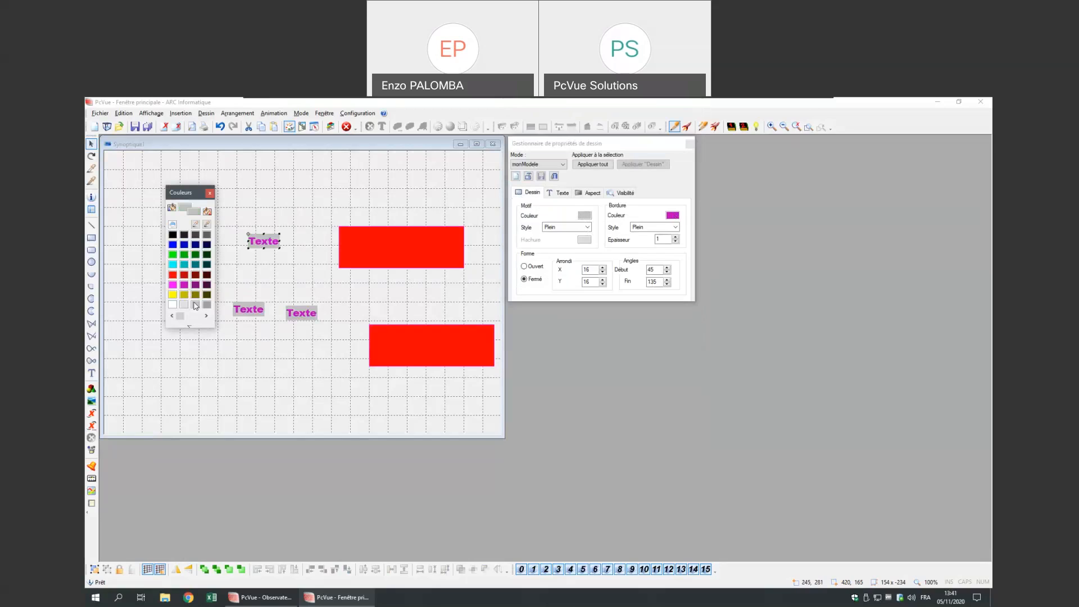
pyautogui.click(174, 294)
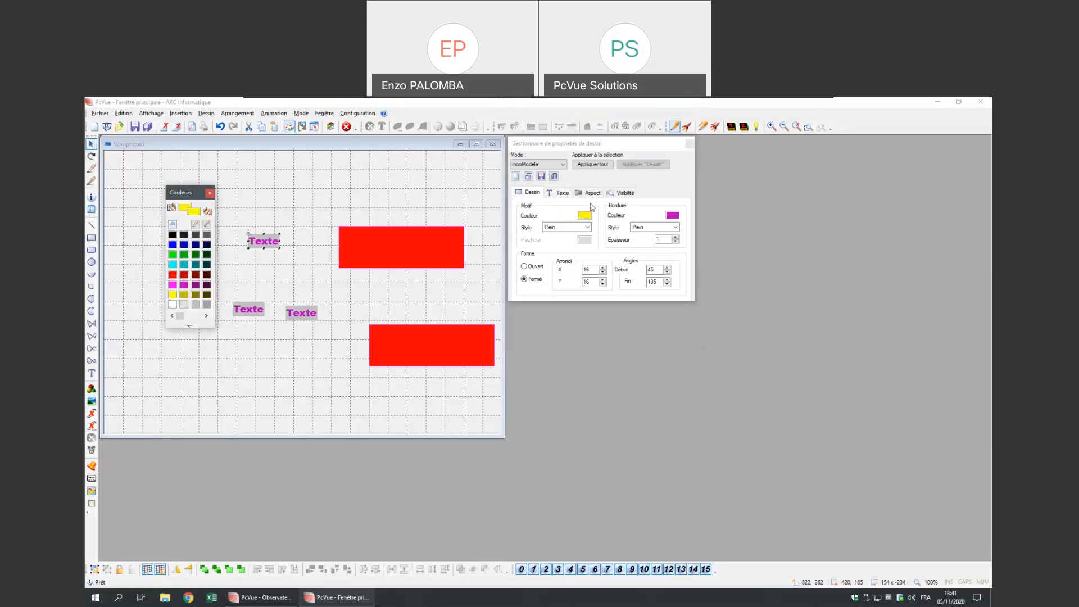
pyautogui.click(541, 178)
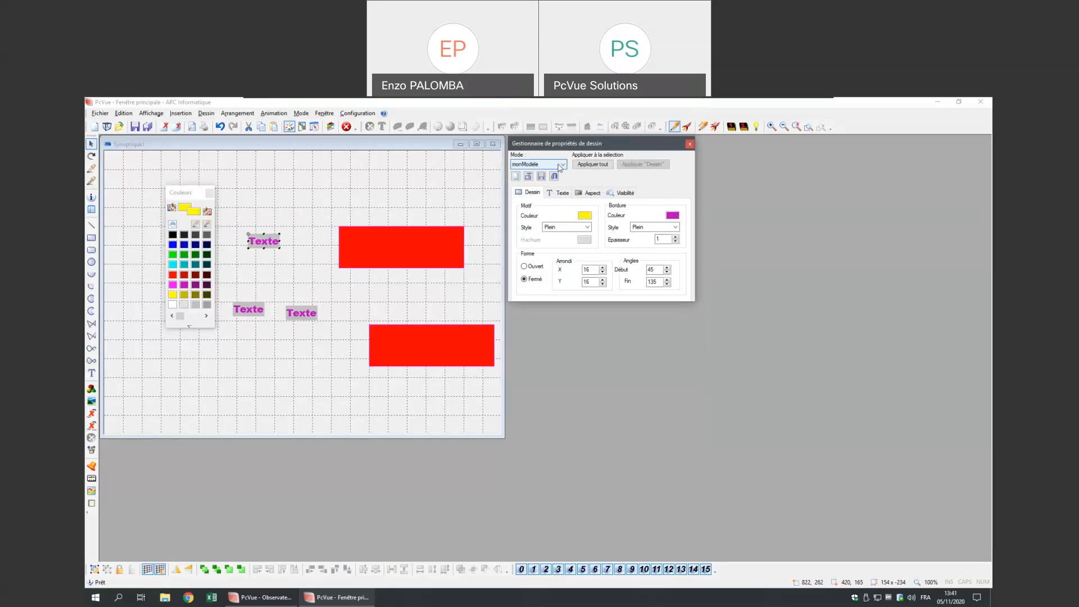
pyautogui.click(310, 361)
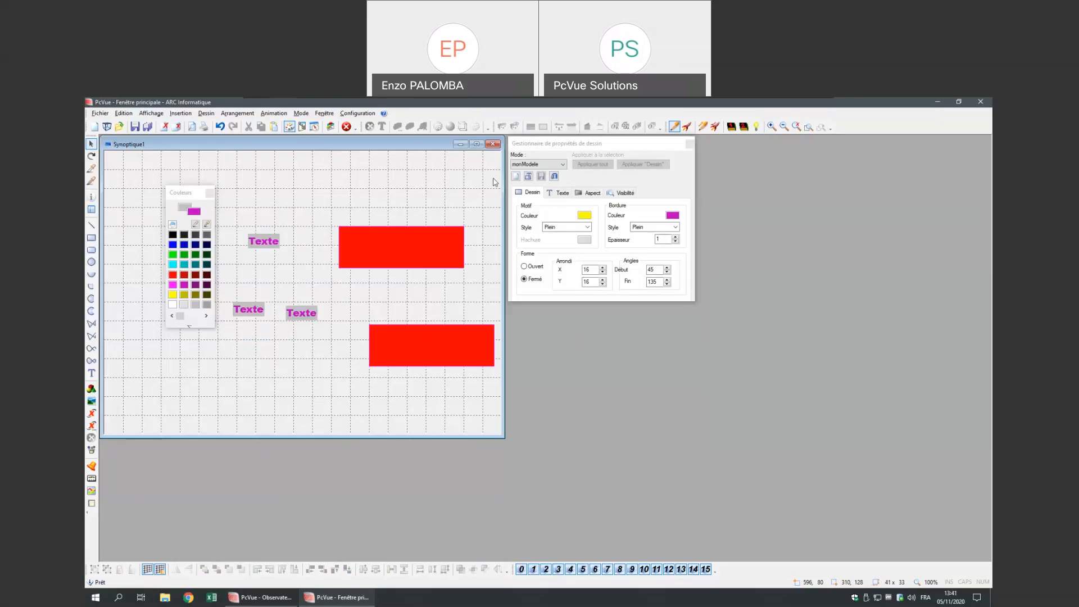
# - Apply monModele to all labels and rectangles with Appliquer tout, then close the properties manager
pyautogui.click(531, 165)
pyautogui.click(594, 178)
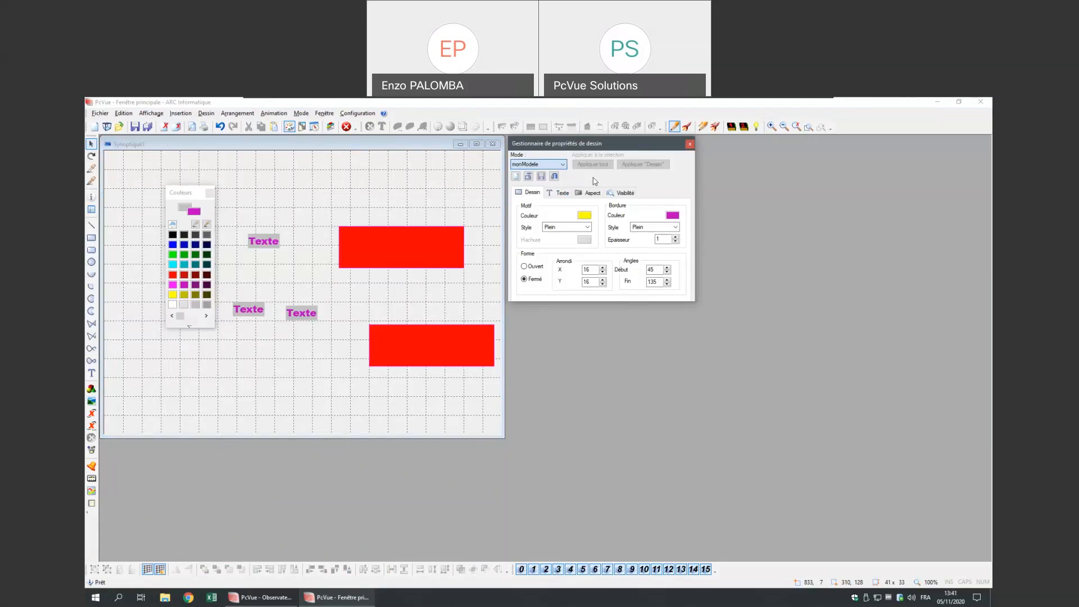
pyautogui.moveTo(254, 402); pyautogui.dragTo(428, 200)
pyautogui.click(594, 165)
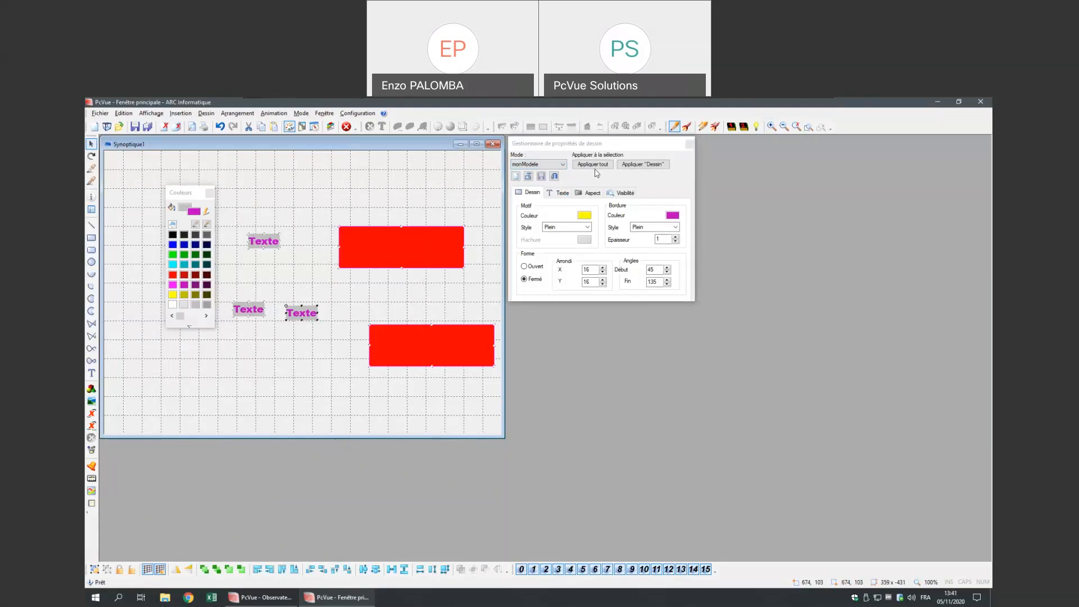
pyautogui.click(495, 200)
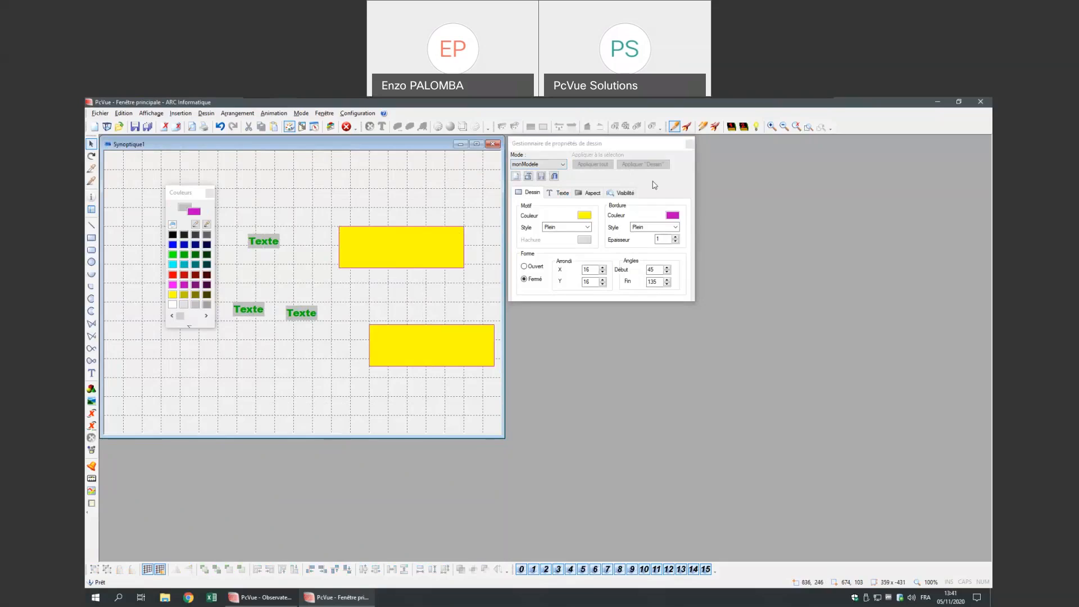
pyautogui.click(690, 144)
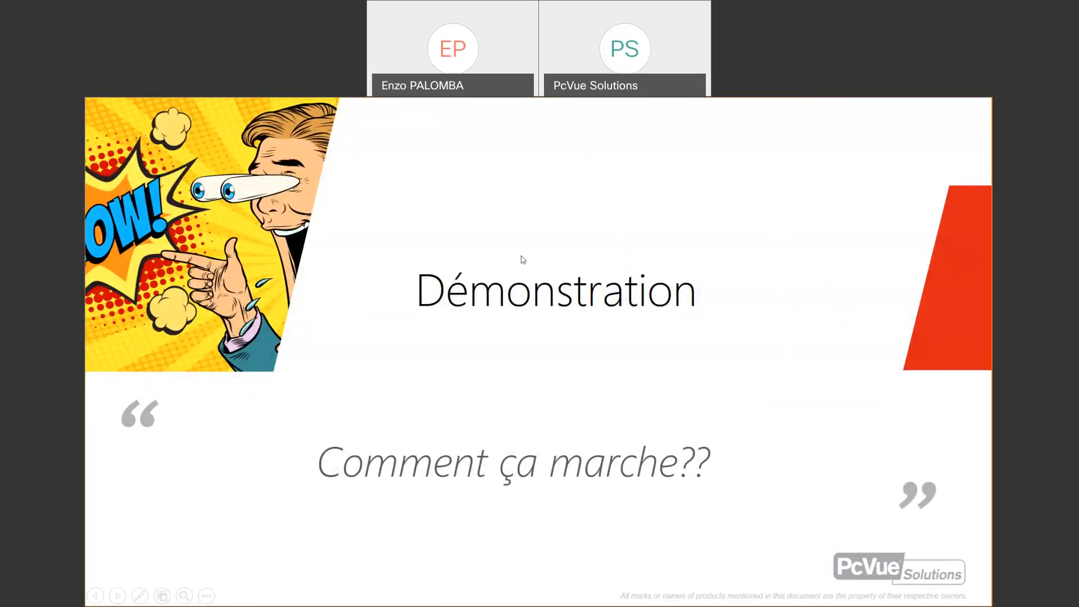
# - Advance the slideshow to the 'Outils graphiques – Calques' slide
pyautogui.click(500, 261)
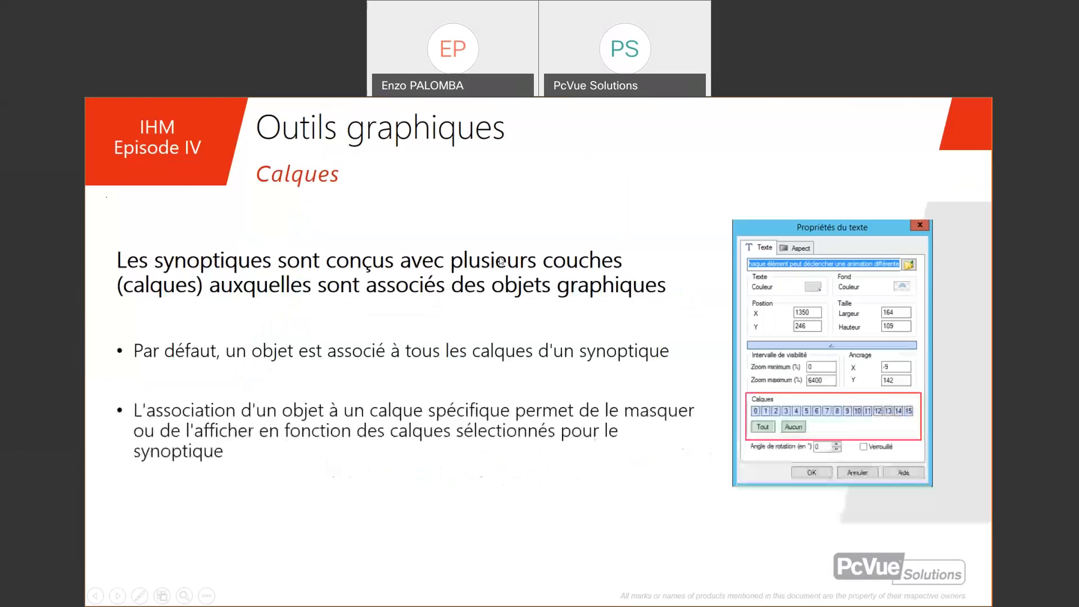
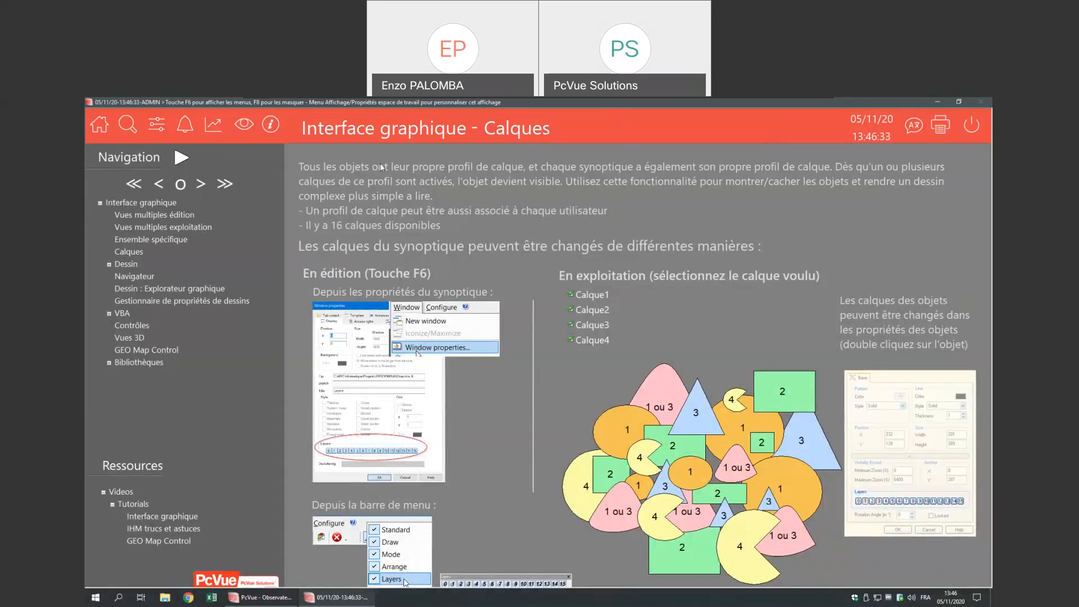
# - Show PcVue's menus and status bar above the Calques layer profiles page
pyautogui.press('F6')
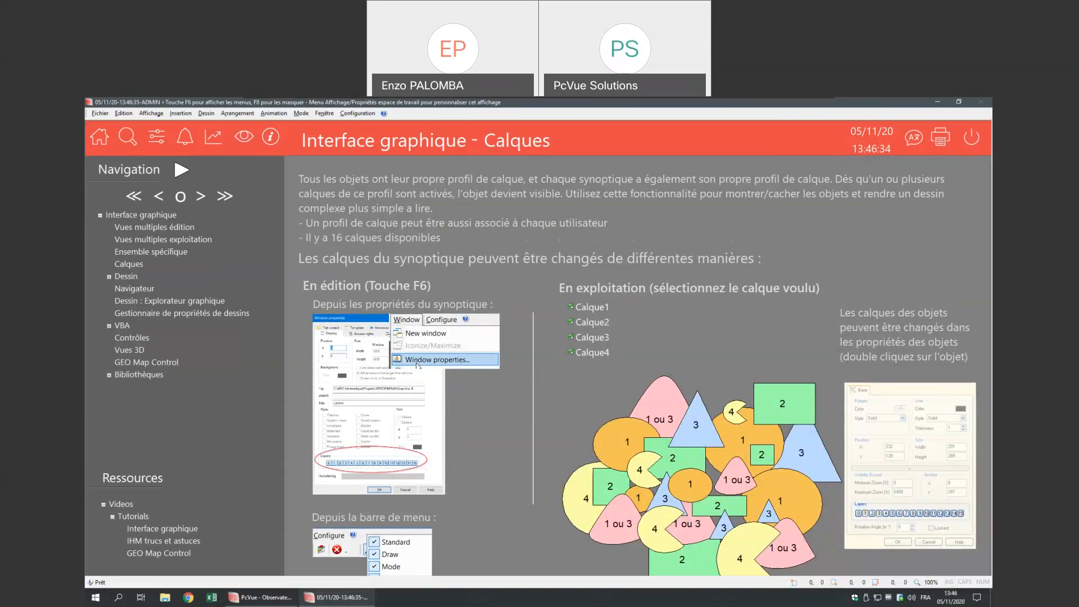
# - Check the synoptic window's Niveaux de calque in its properties, then cancel
pyautogui.click(353, 113)
pyautogui.click(348, 147)
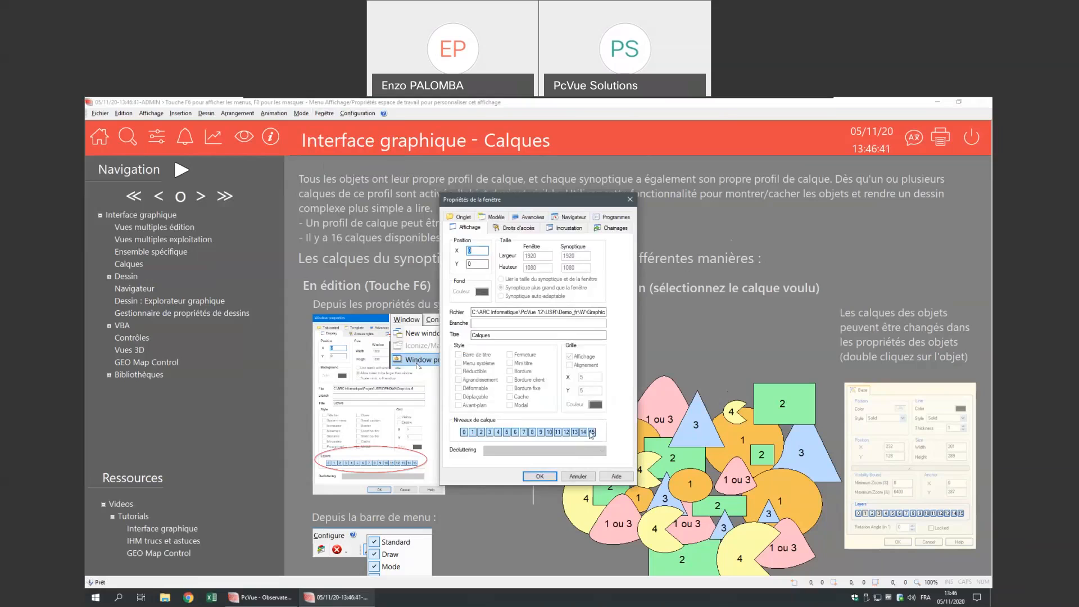
pyautogui.click(577, 476)
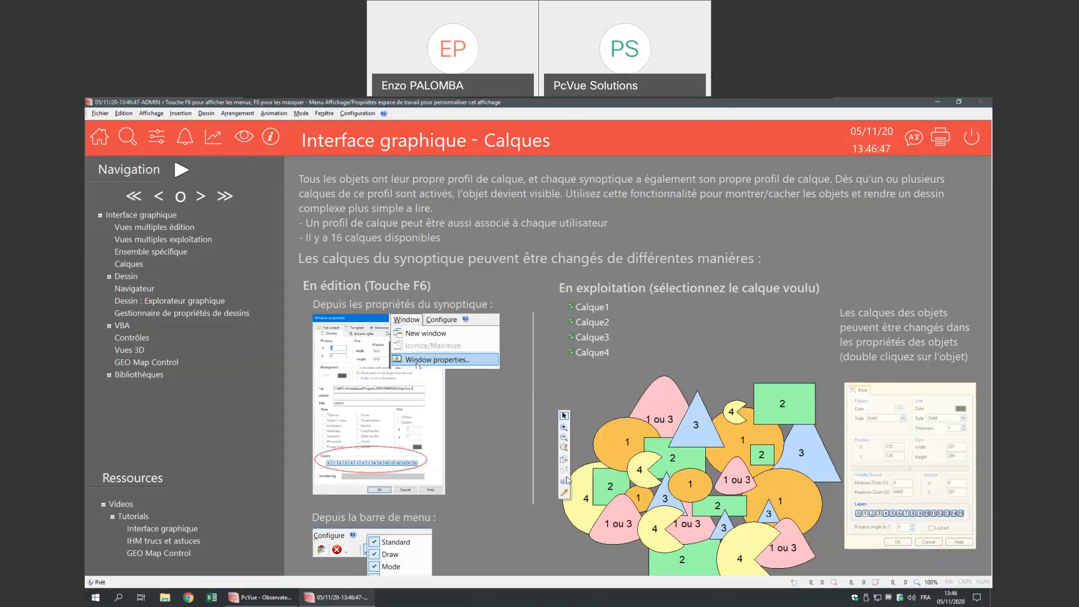
# - Switch to edit mode and inspect the layer assignments of shapes 1 and 4
pyautogui.press('F6')
pyautogui.doubleClick(599, 458)
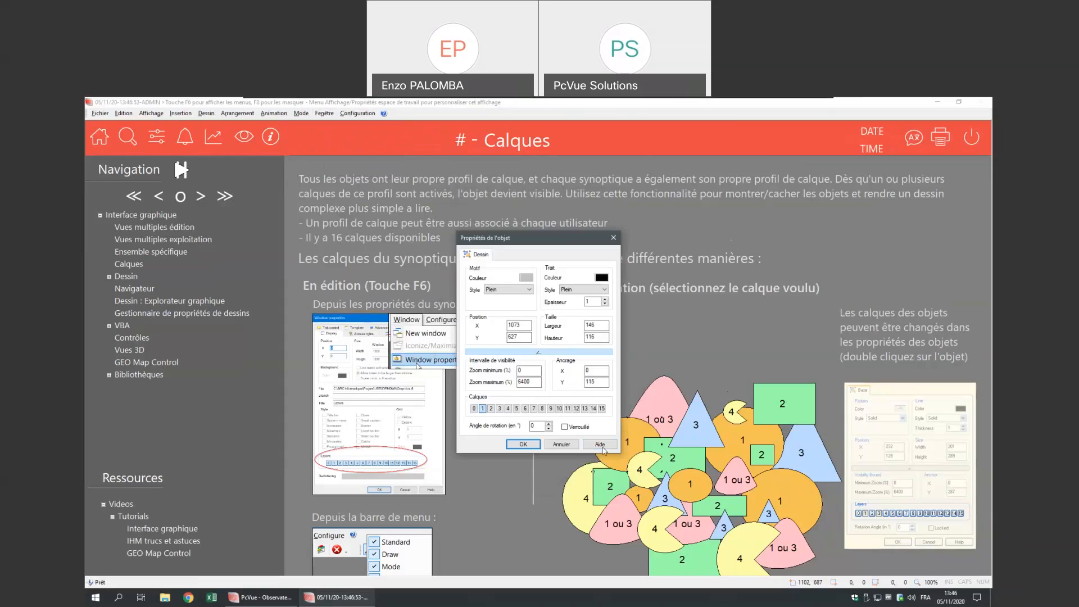
pyautogui.click(563, 447)
pyautogui.doubleClick(584, 513)
pyautogui.click(568, 447)
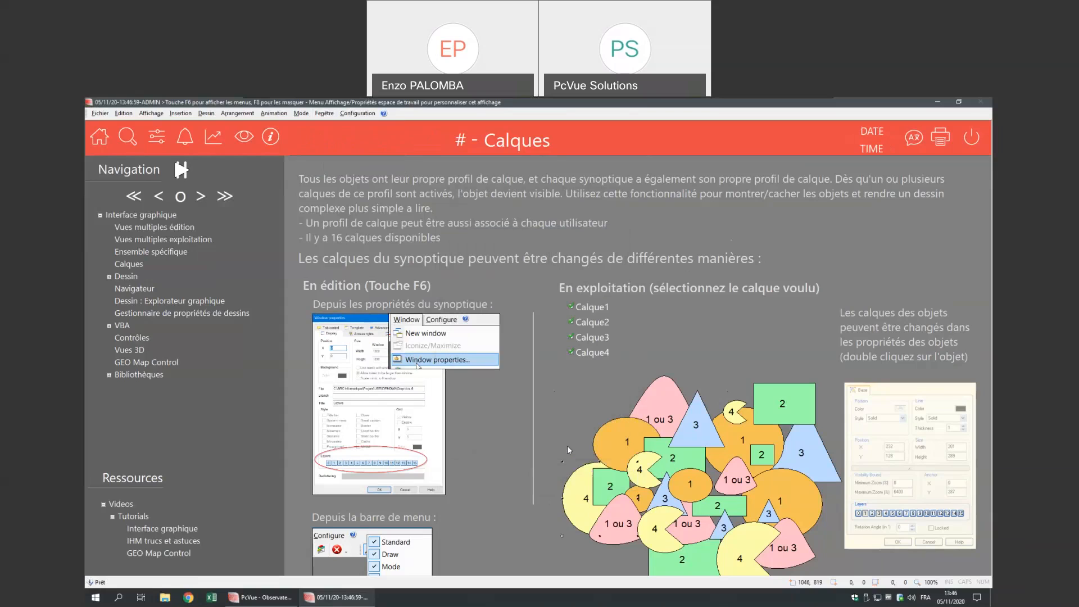
# - Return to run mode, hide and reshow the Calque1 shapes, then open the Exploitation login dialog
pyautogui.rightClick(504, 429)
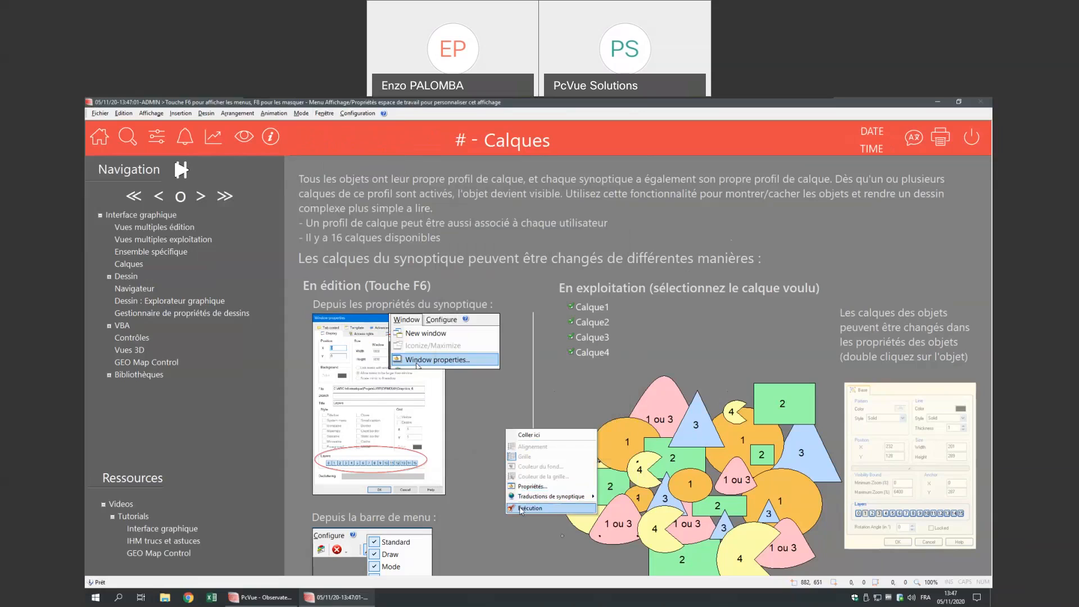
pyautogui.press('F6')
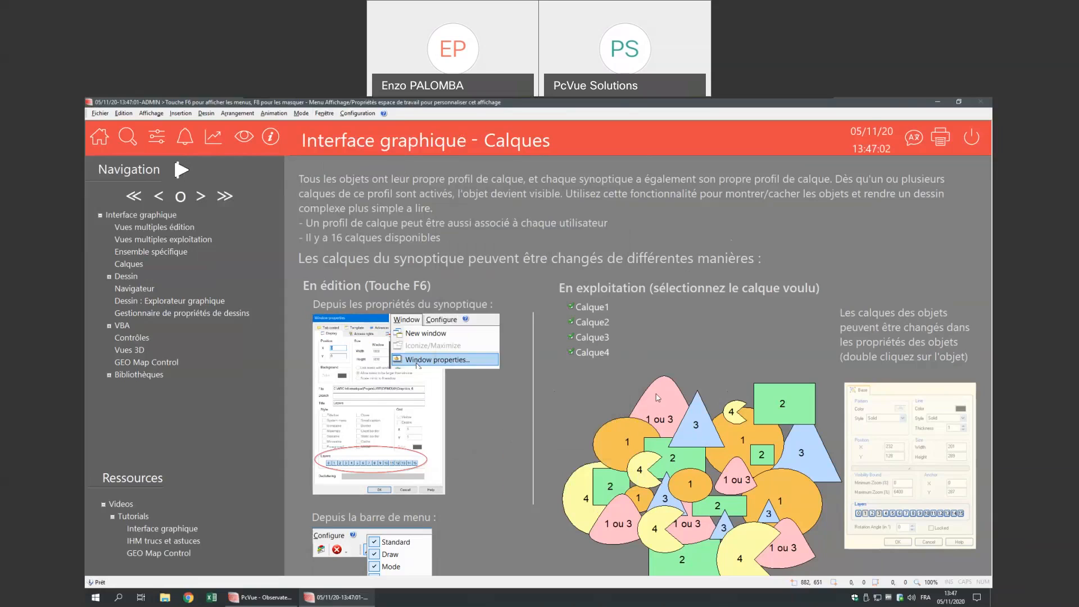
pyautogui.click(571, 308)
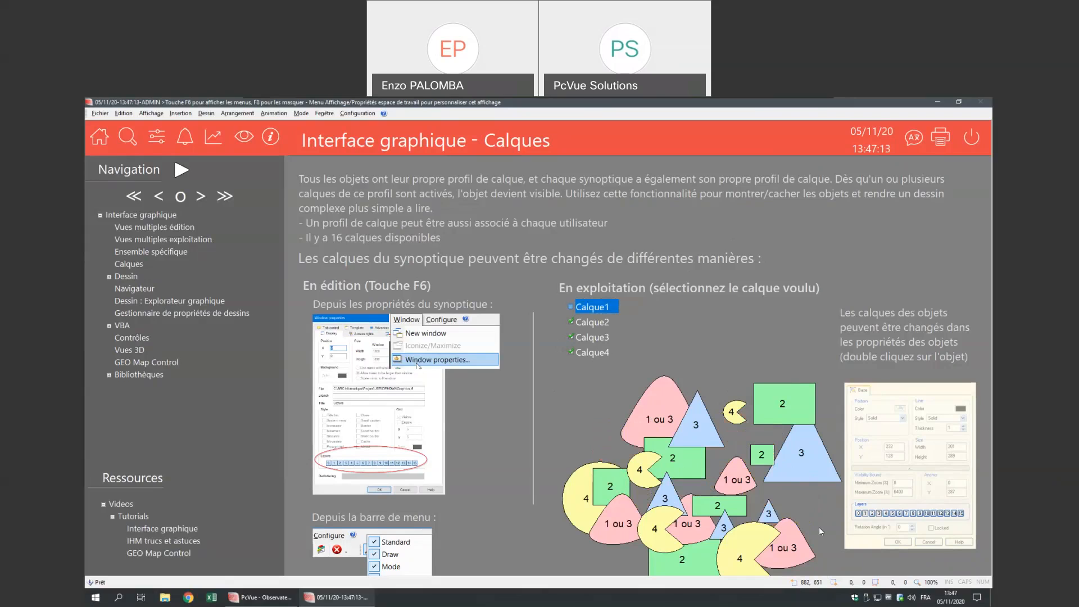
pyautogui.click(571, 307)
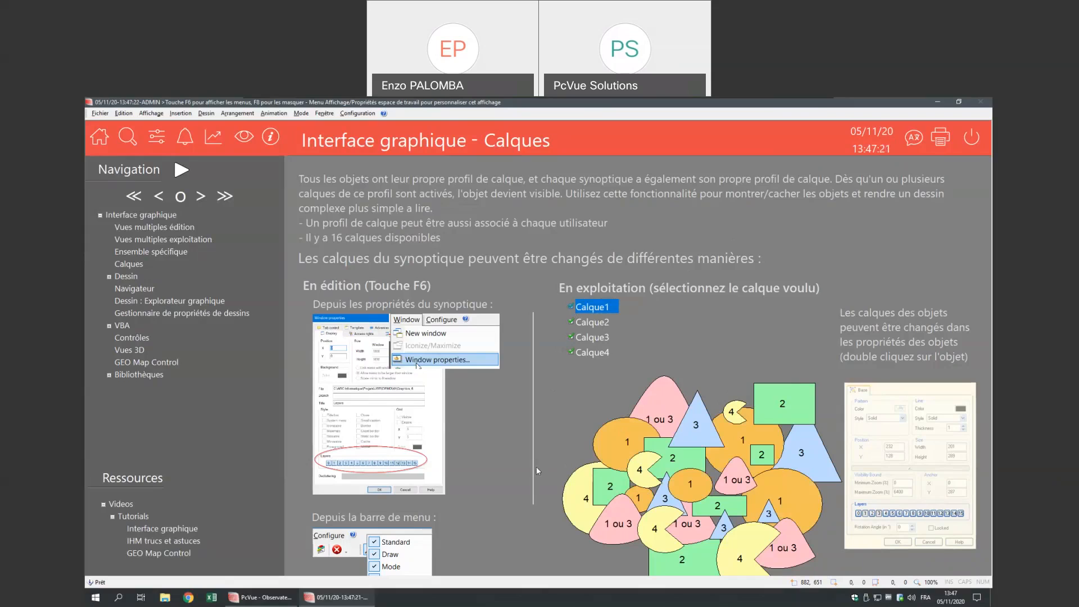
pyautogui.click(521, 445)
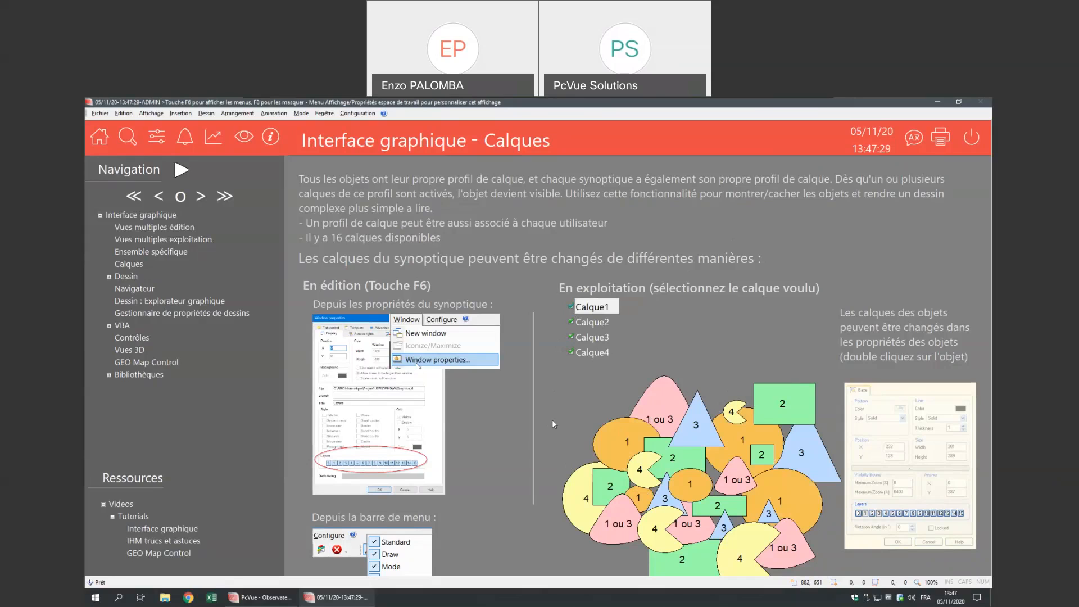
pyautogui.press('F7')
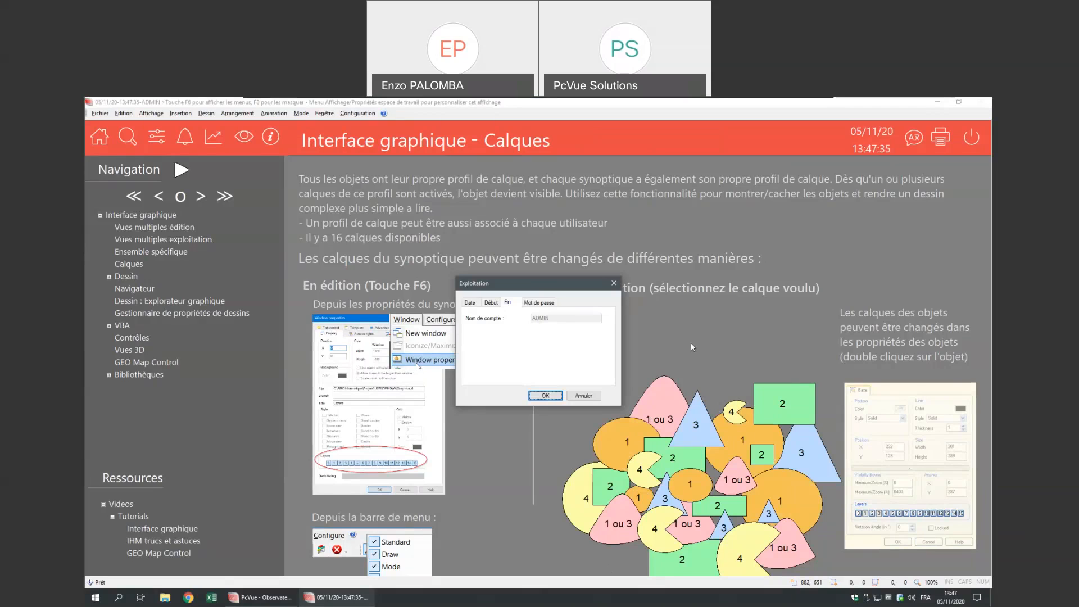
# - Log in with the maintenance account and password, then open the Comptes utilisateurs window
pyautogui.click(489, 303)
pyautogui.write('maint')
pyautogui.press('Tab')
pyautogui.write('maint')
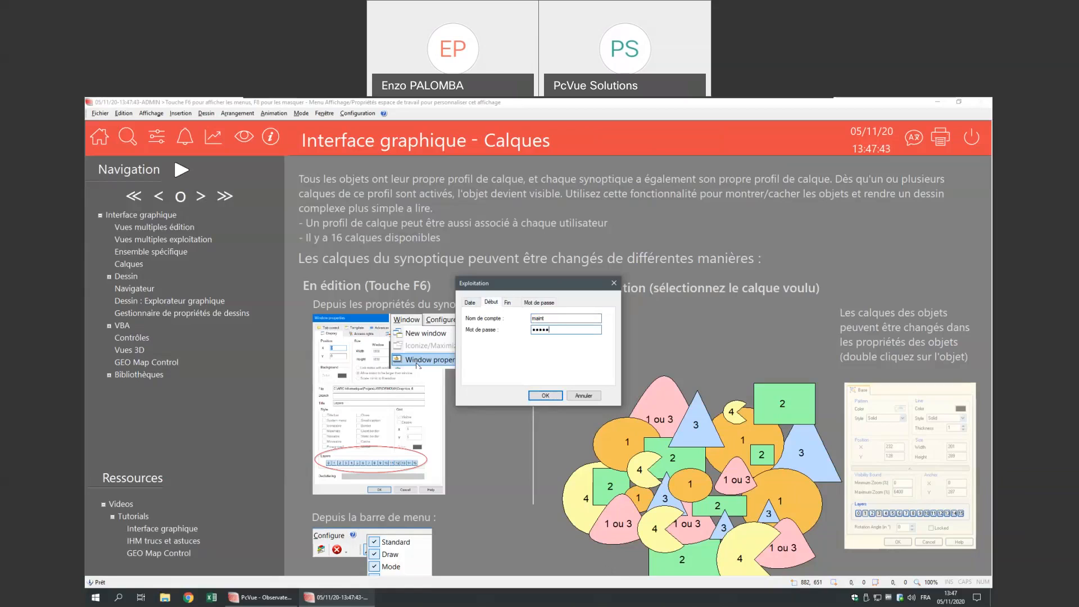
pyautogui.press('Return')
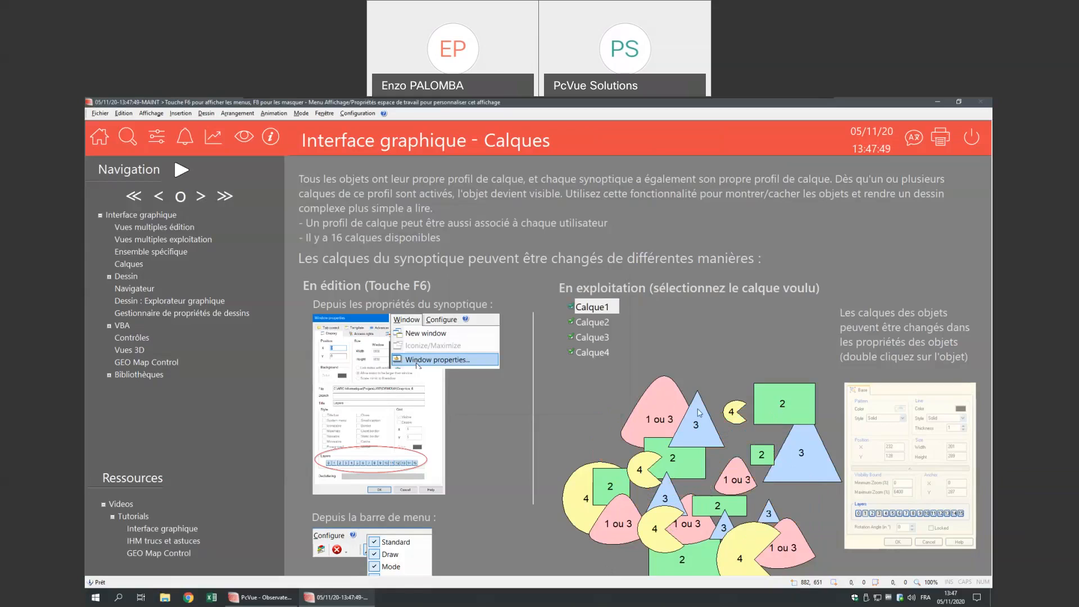
pyautogui.doubleClick(547, 388)
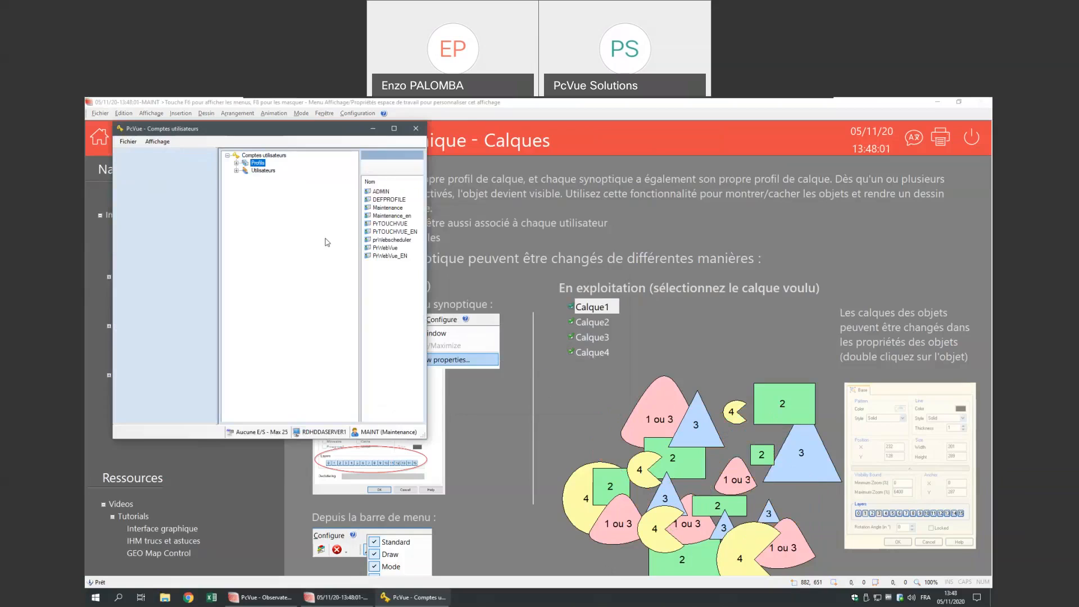
# - Review the ADMIN profile's layer rights in its properties, then close them
pyautogui.click(393, 193)
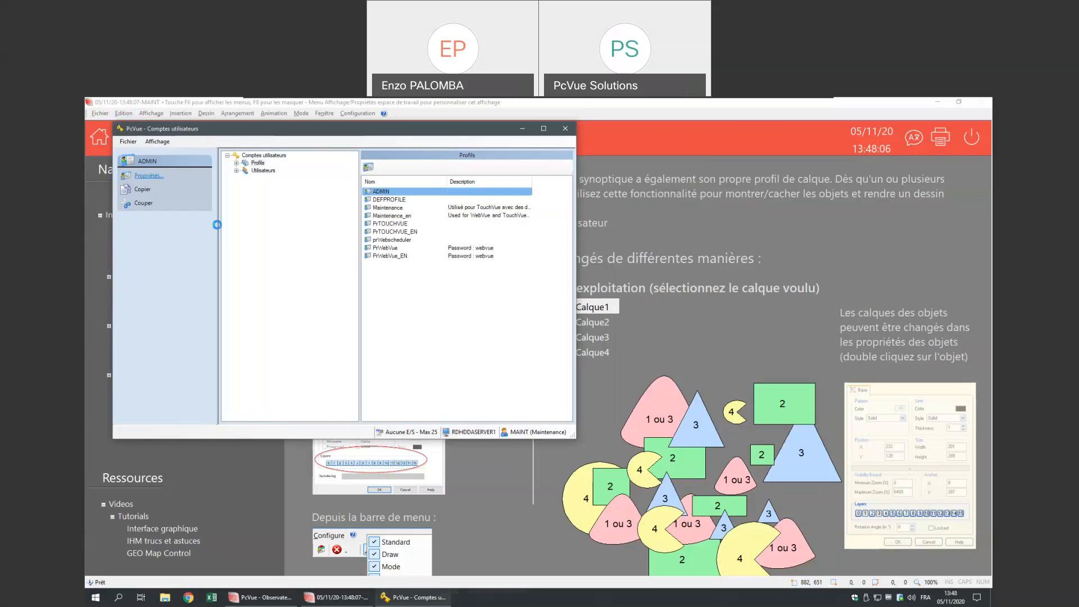
pyautogui.click(554, 223)
pyautogui.click(554, 223)
pyautogui.click(555, 224)
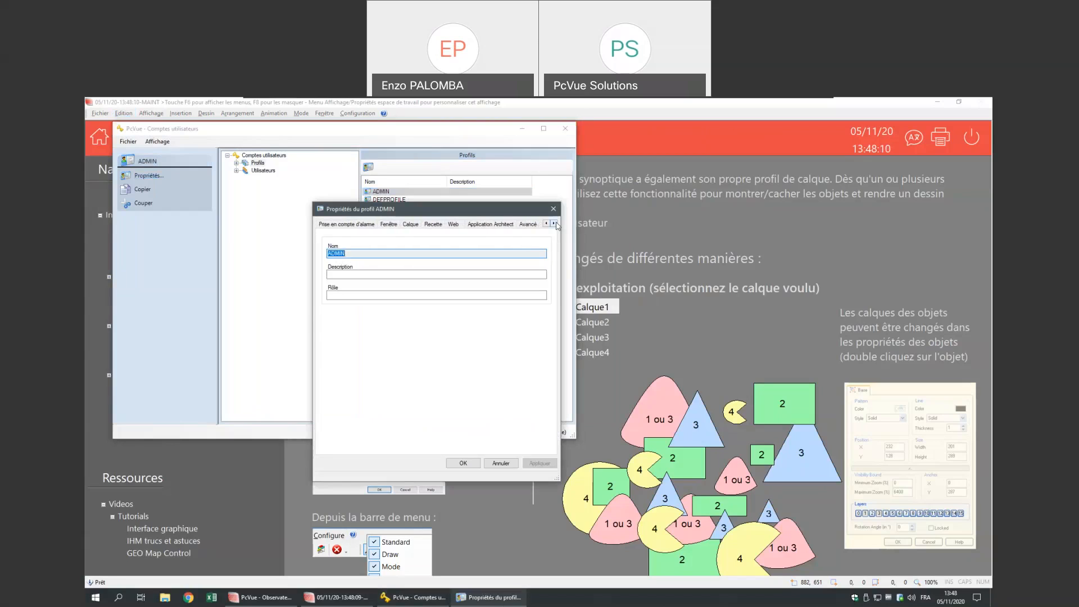
pyautogui.click(410, 224)
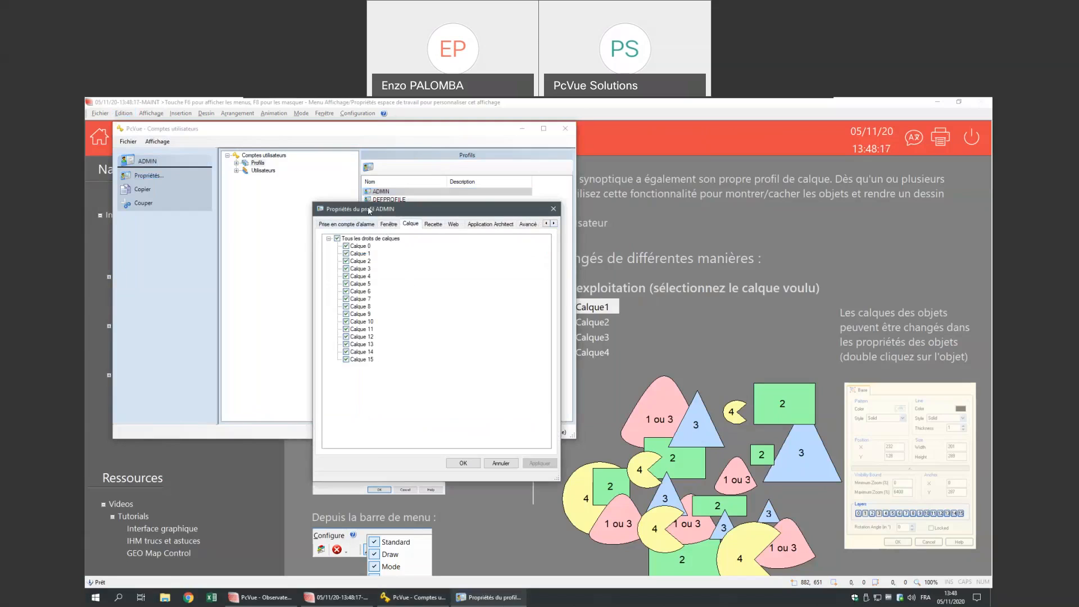
pyautogui.click(553, 208)
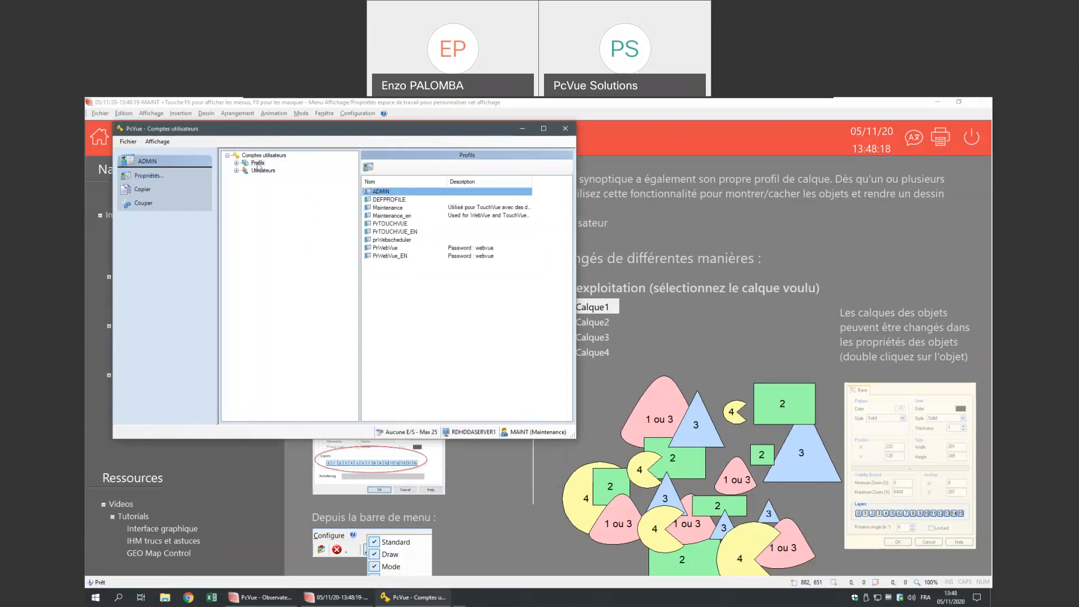
# - Review the Maintenance profile's layer rights, cancel, and close the user accounts window
pyautogui.click(388, 207)
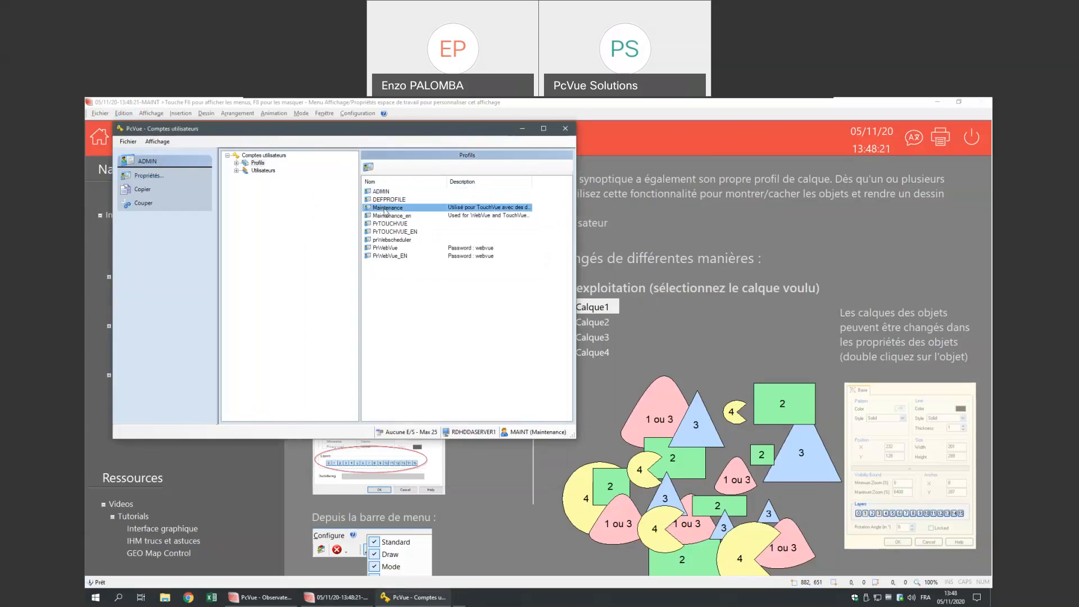
pyautogui.click(159, 177)
pyautogui.click(555, 225)
pyautogui.click(555, 224)
pyautogui.click(555, 225)
pyautogui.click(554, 225)
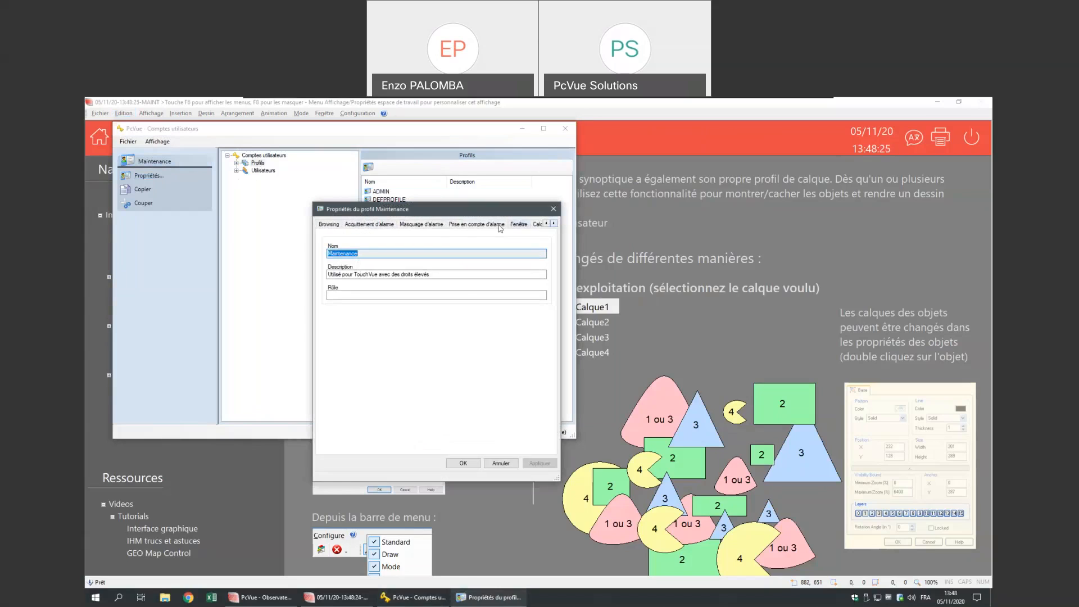
pyautogui.click(514, 224)
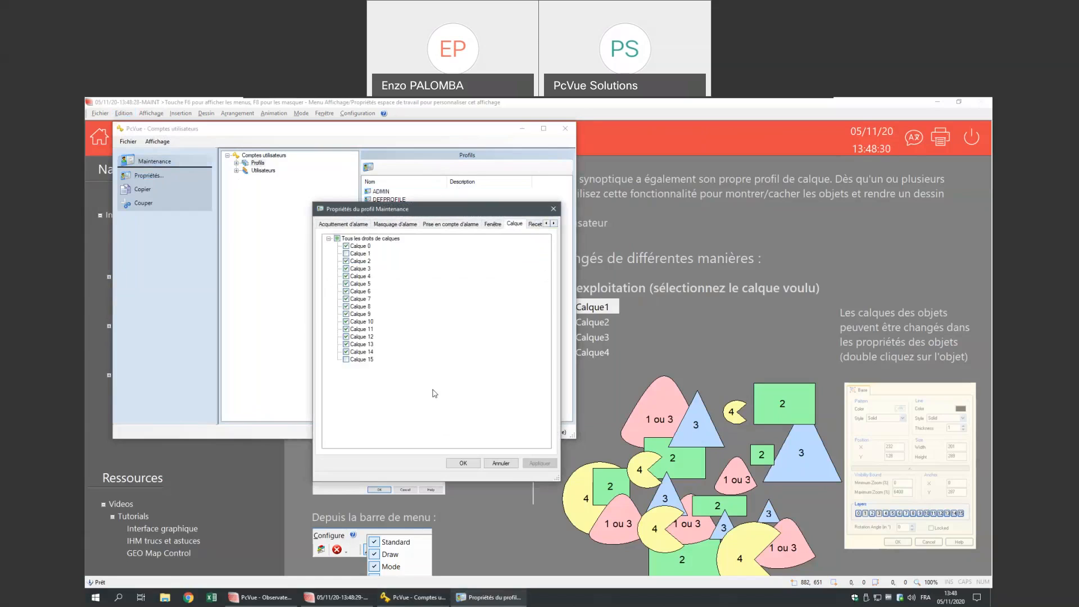
pyautogui.click(496, 462)
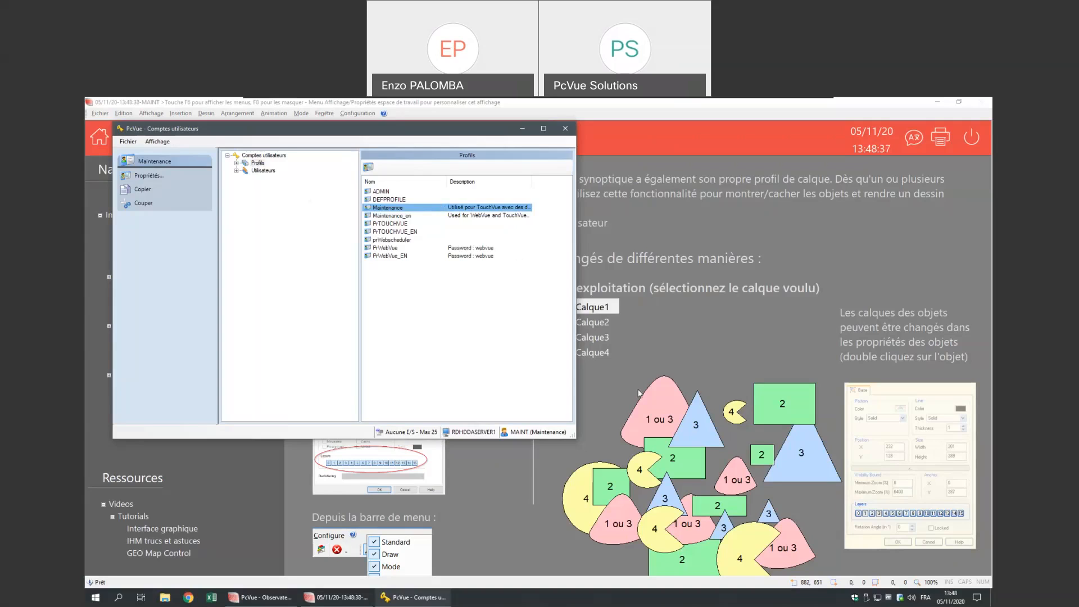
pyautogui.click(566, 129)
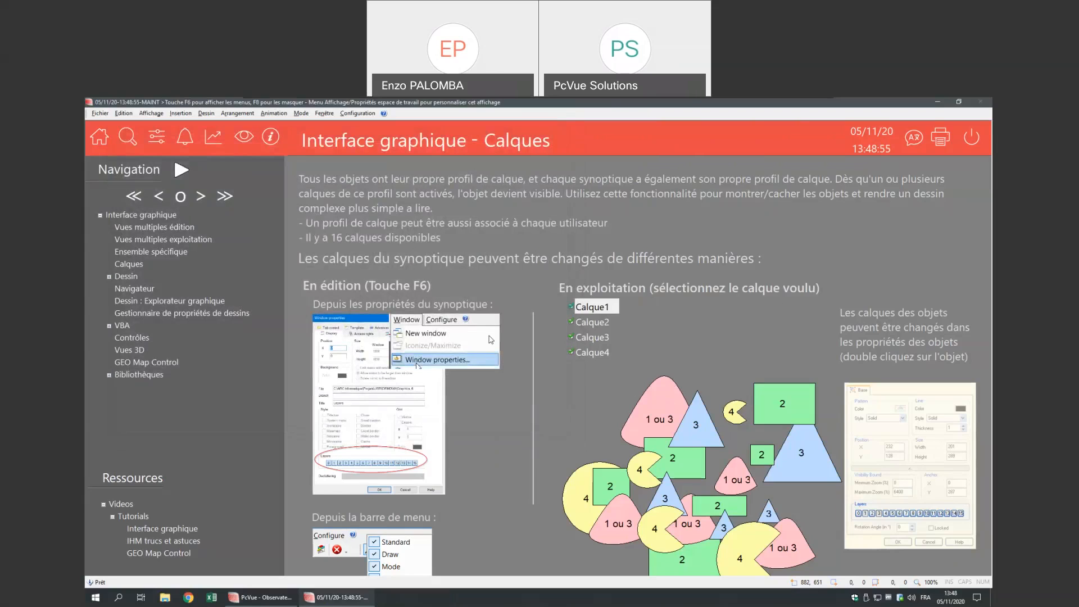
# - Log in with the administrator account from the Exploitation dialog's Début tab
pyautogui.press('F7')
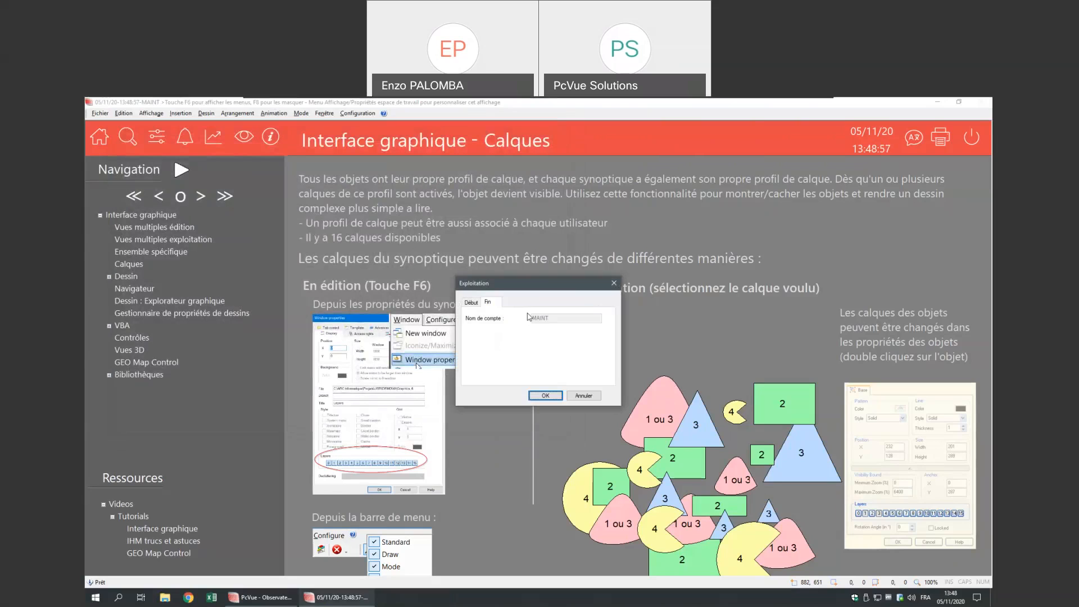
pyautogui.click(470, 301)
pyautogui.doubleClick(532, 318)
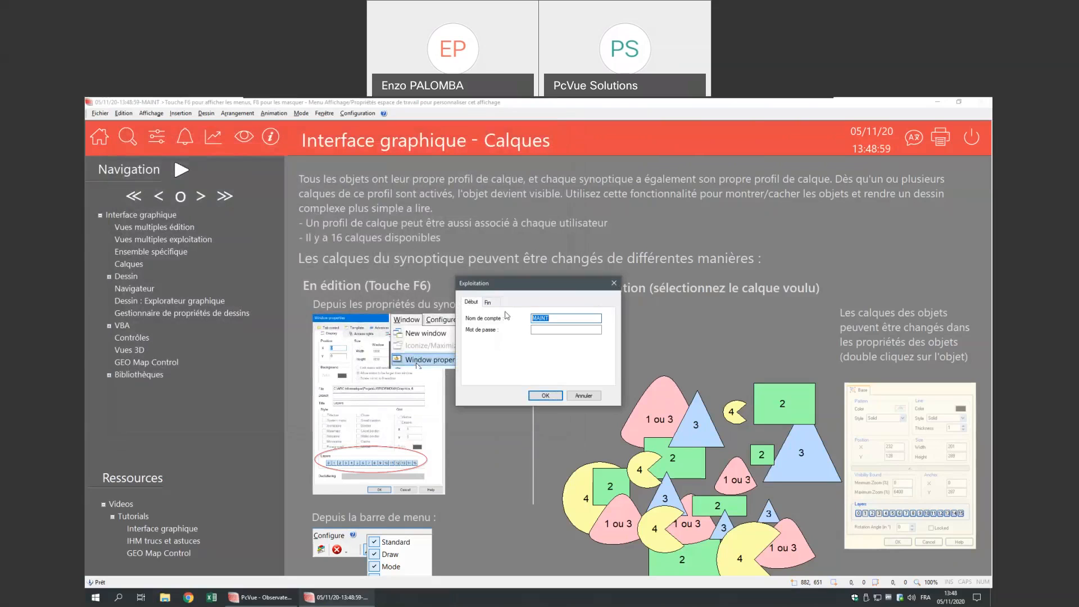
pyautogui.write('admin')
pyautogui.press('Return')
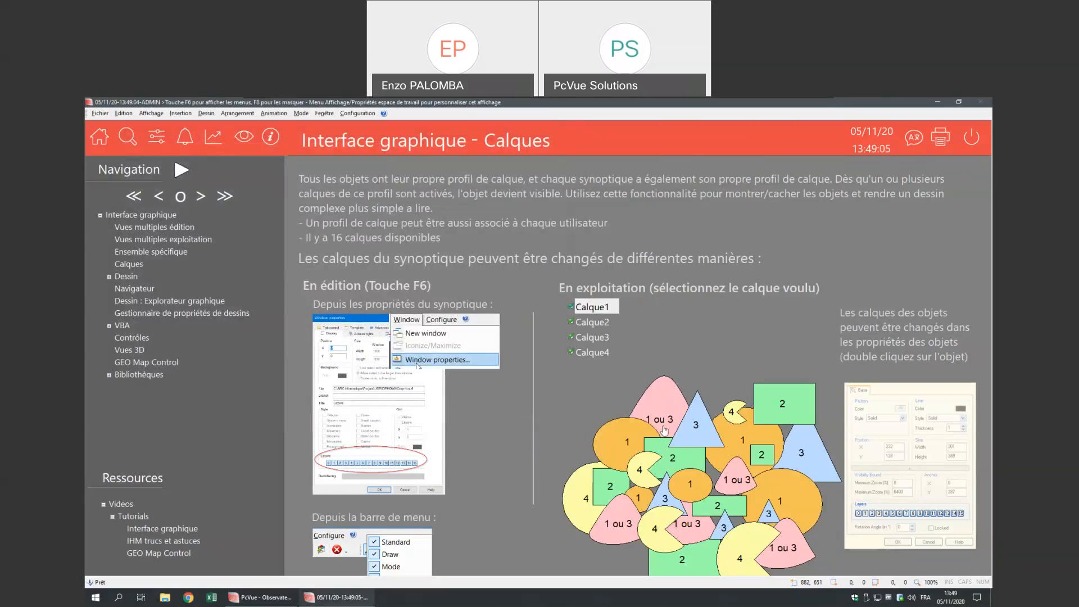
# - Create a new zoom/layer association model named 'modele'
pyautogui.click(357, 113)
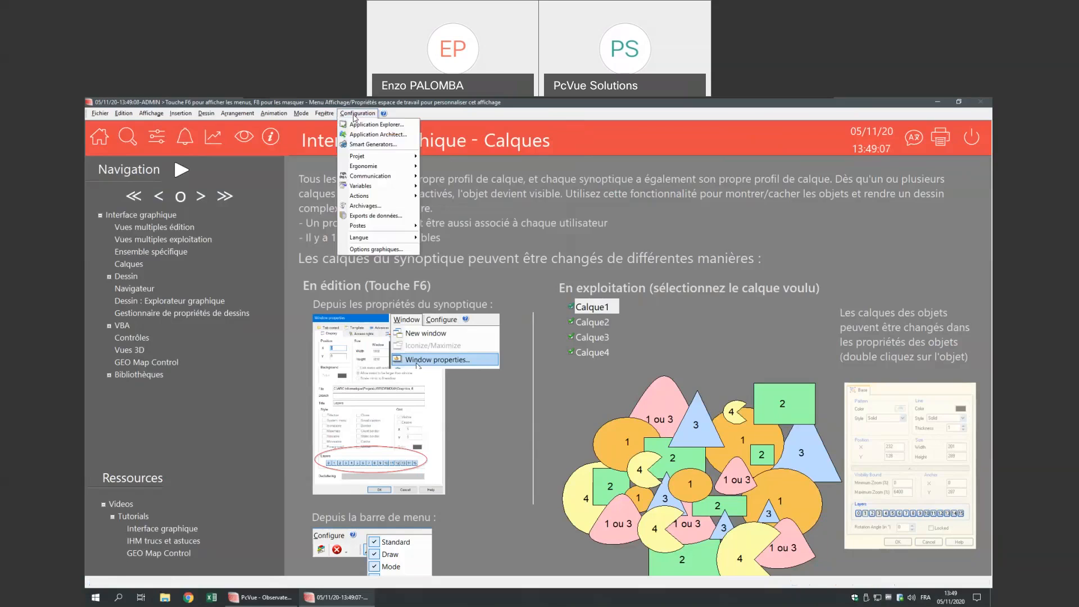
pyautogui.moveTo(371, 155)
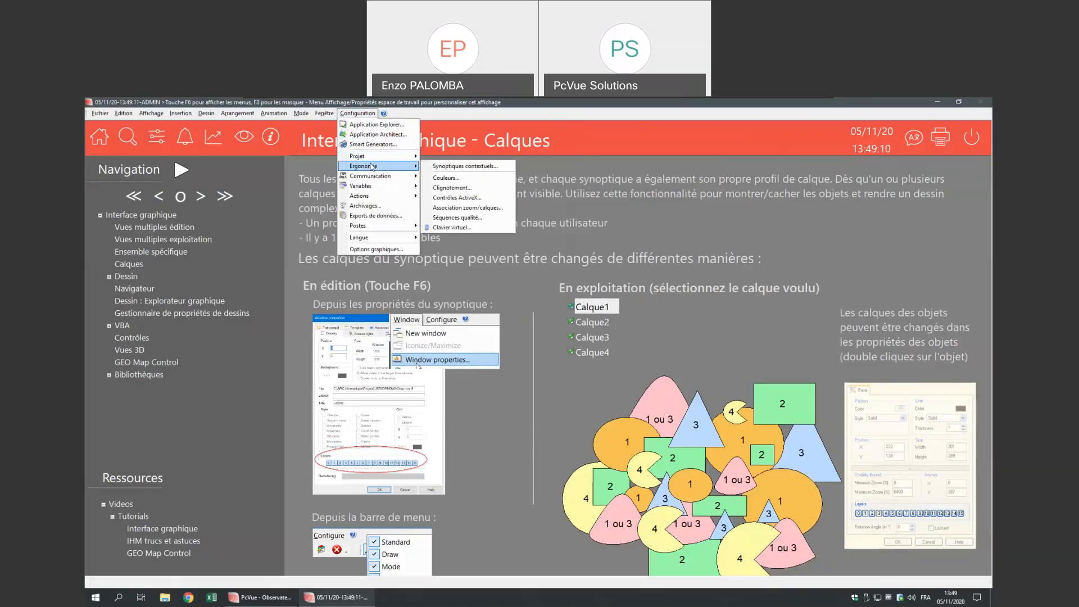
pyautogui.click(473, 209)
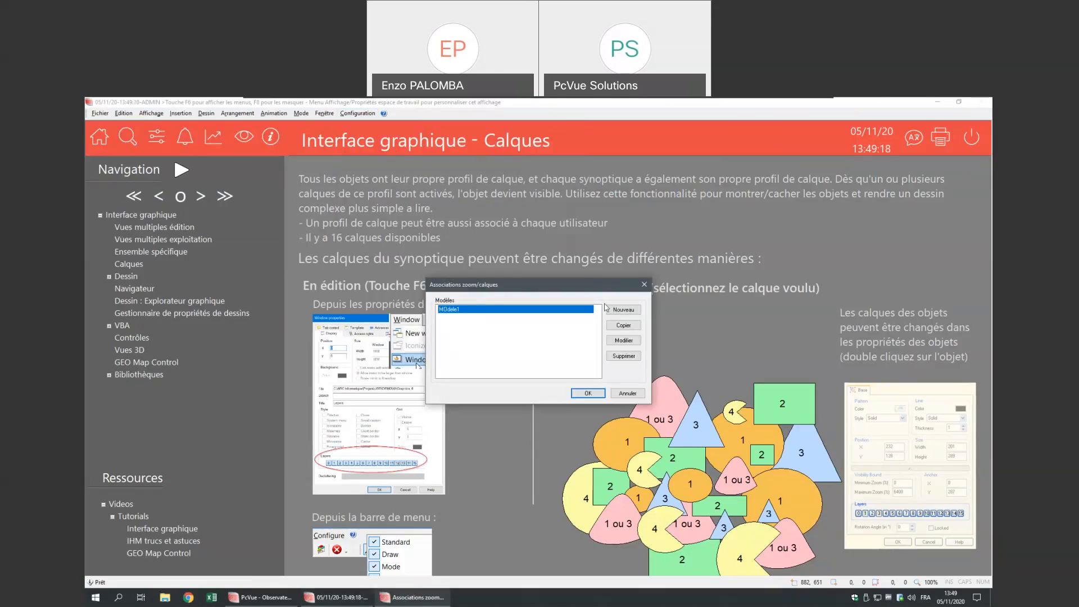
pyautogui.click(622, 311)
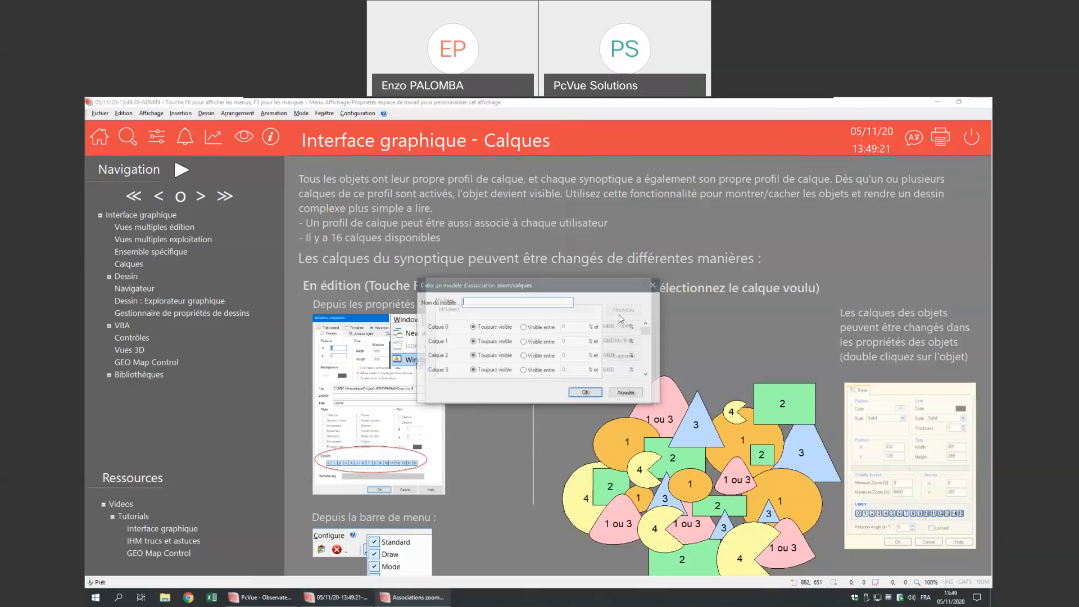
pyautogui.write('modele')
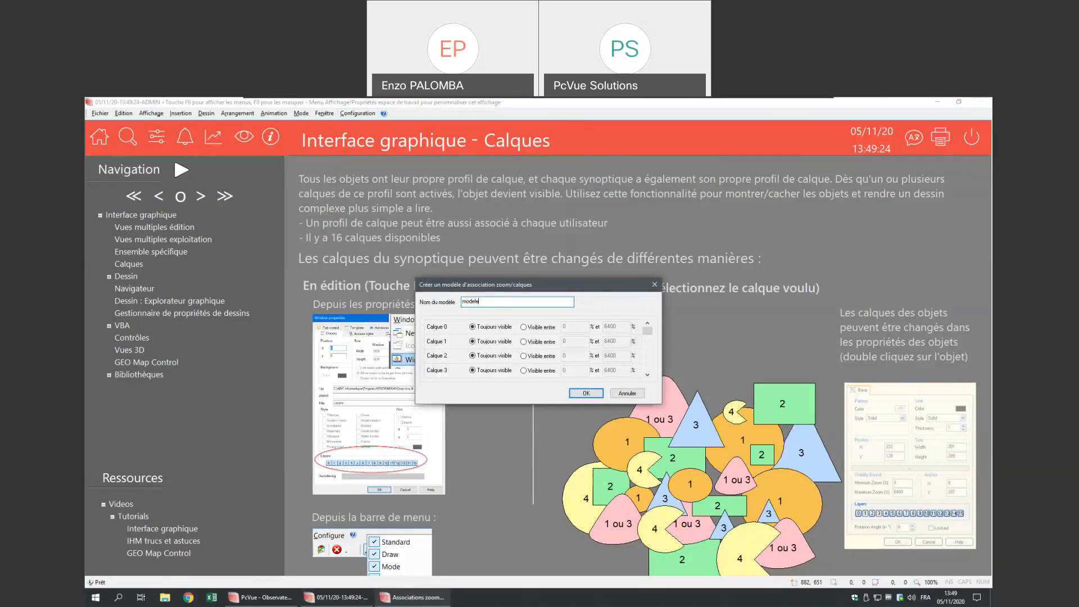
# - Set Calque 1 visible only between 0 and 100 % zoom, then save the model
pyautogui.click(648, 375)
pyautogui.moveTo(649, 362); pyautogui.dragTo(651, 321)
pyautogui.click(648, 323)
pyautogui.click(531, 343)
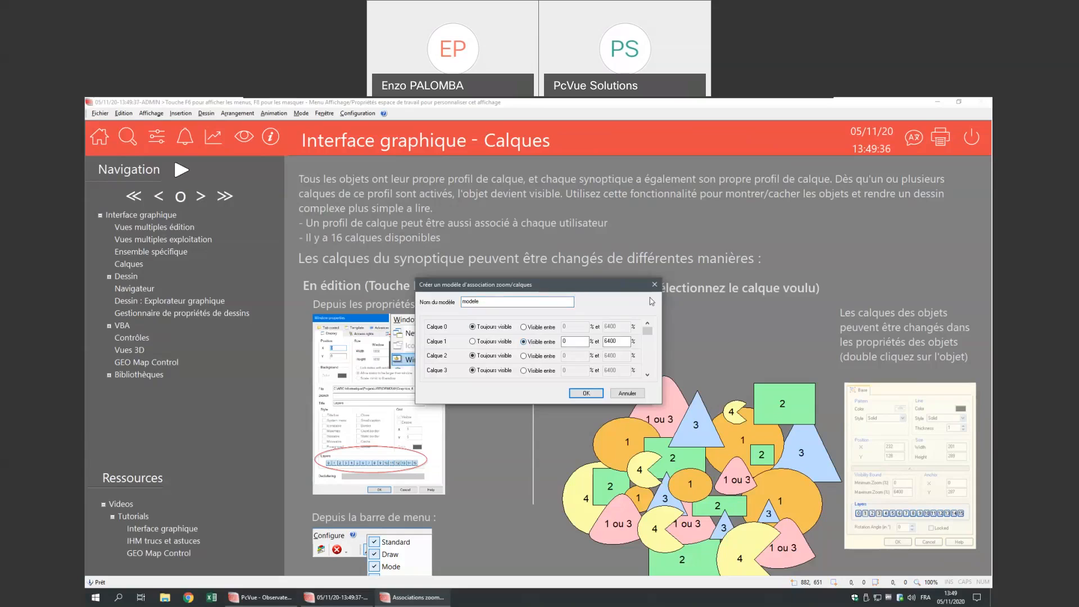
pyautogui.doubleClick(615, 342)
pyautogui.write('100')
pyautogui.click(585, 340)
pyautogui.click(599, 395)
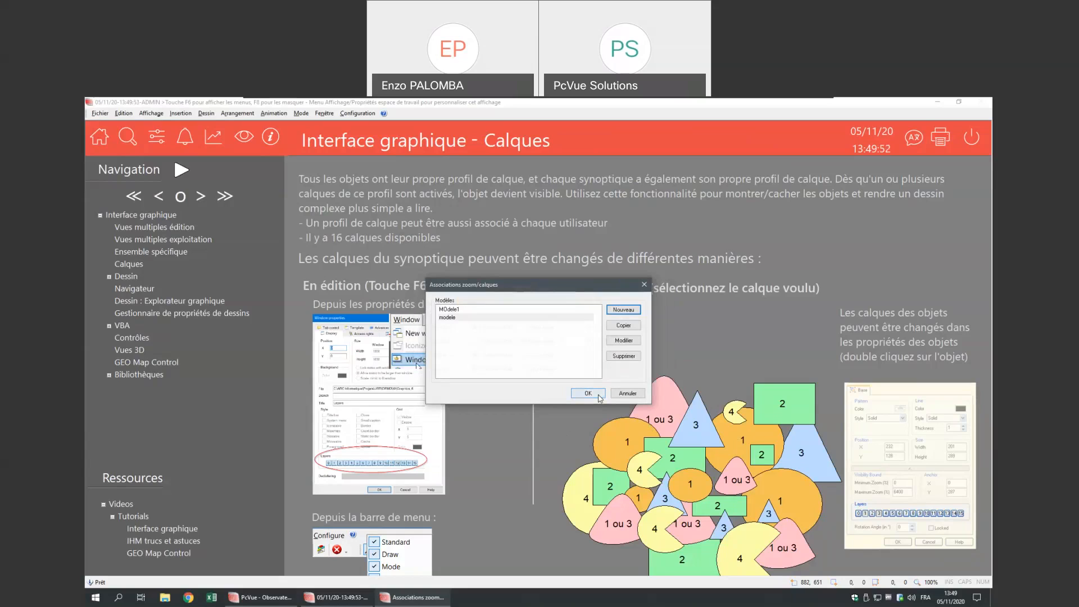
pyautogui.click(587, 393)
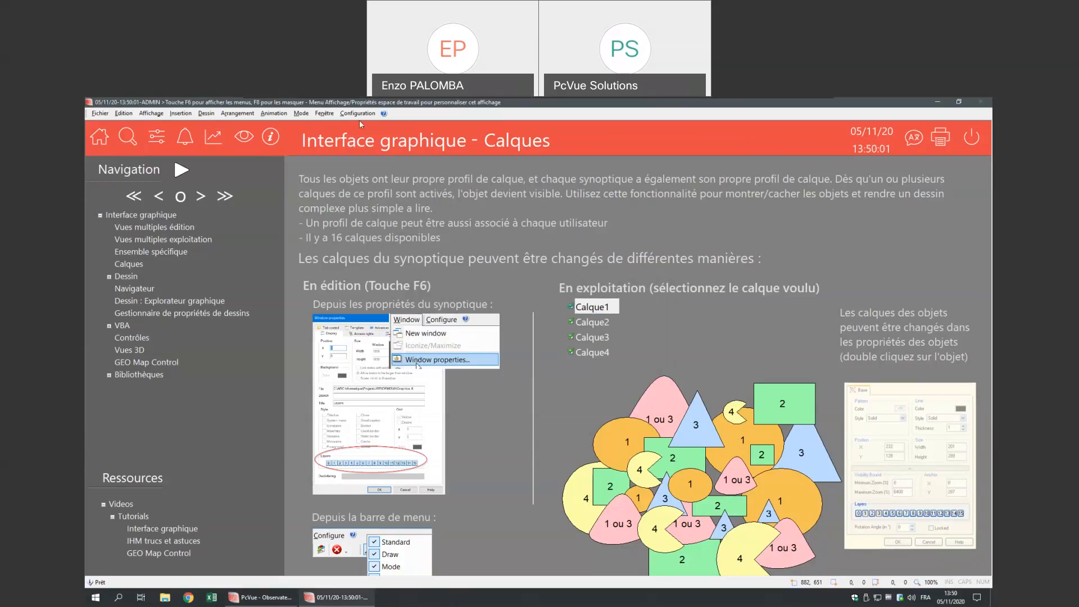
# - Stop the window's template from controlling Decluttering in the window properties' Modèle tab
pyautogui.click(325, 113)
pyautogui.click(340, 144)
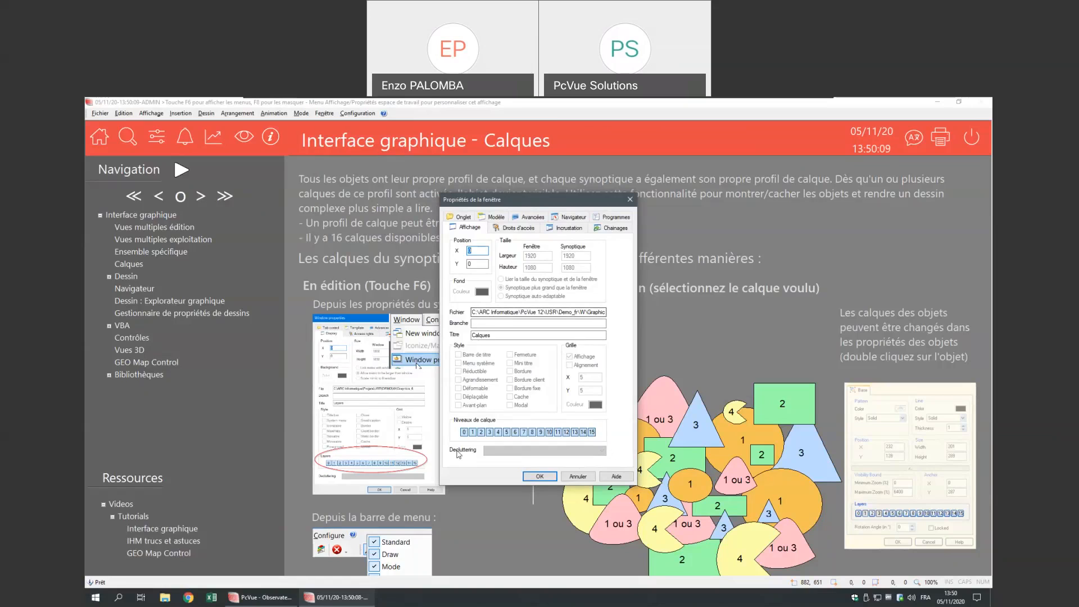
pyautogui.click(494, 218)
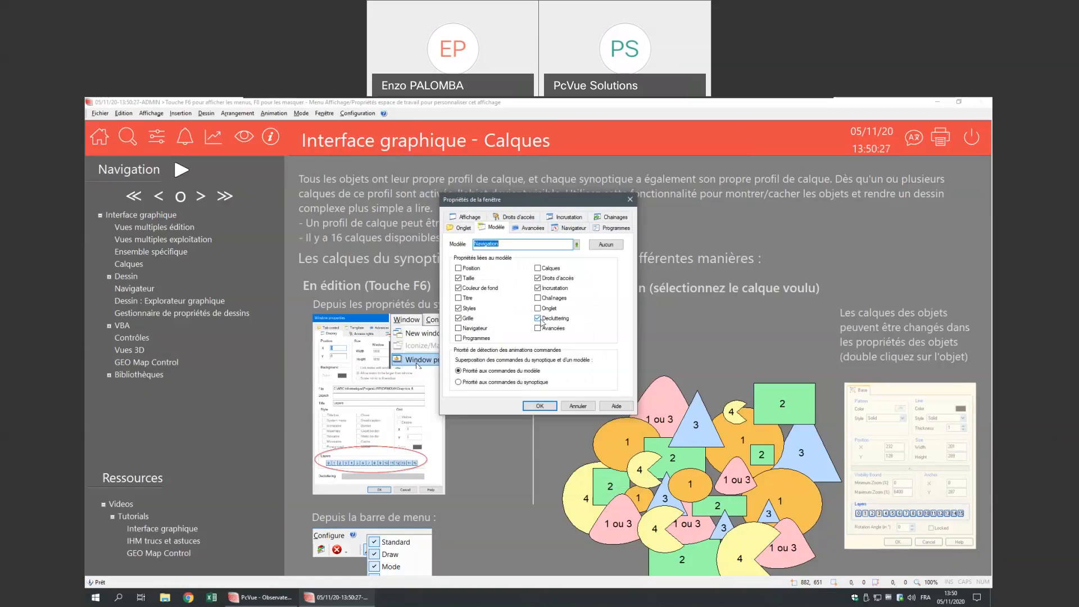
pyautogui.click(543, 322)
# - Assign 'modele' as the window's decluttering model, apply it, and zoom in to check
pyautogui.click(463, 219)
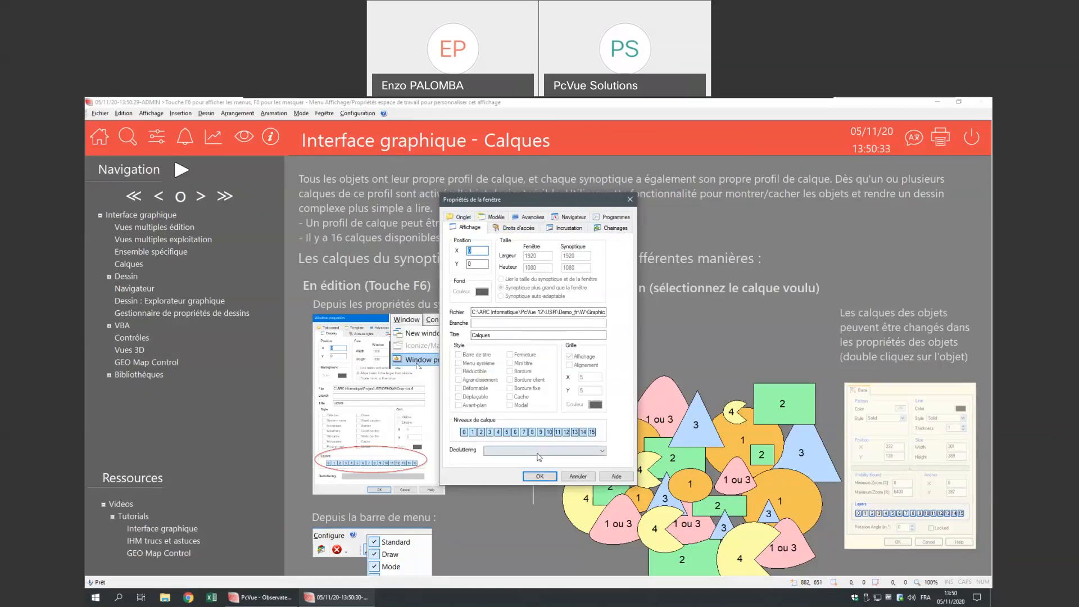
pyautogui.click(537, 451)
pyautogui.click(535, 466)
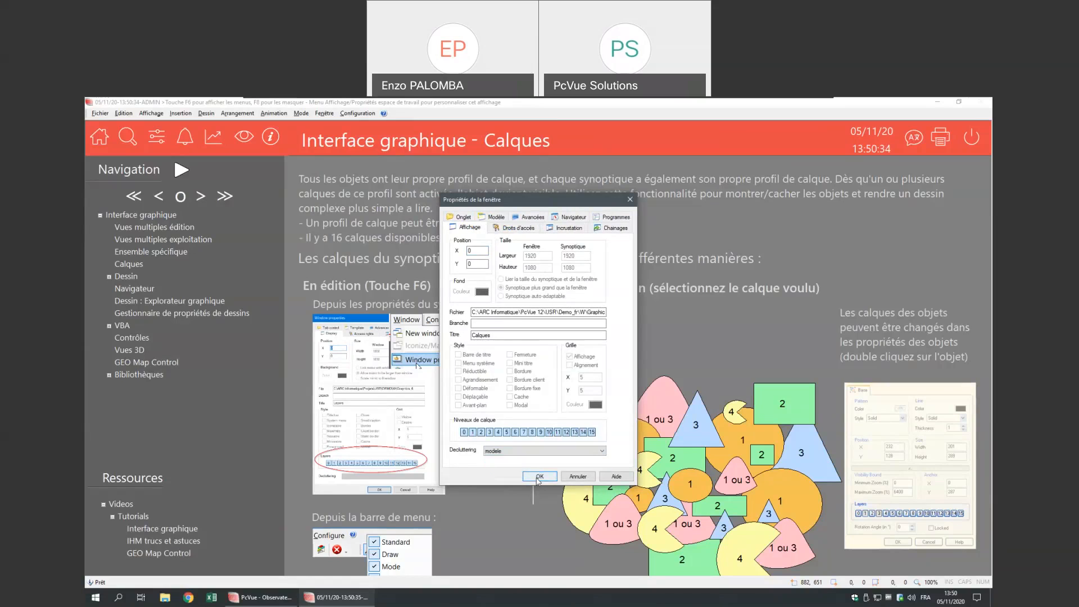
pyautogui.click(538, 478)
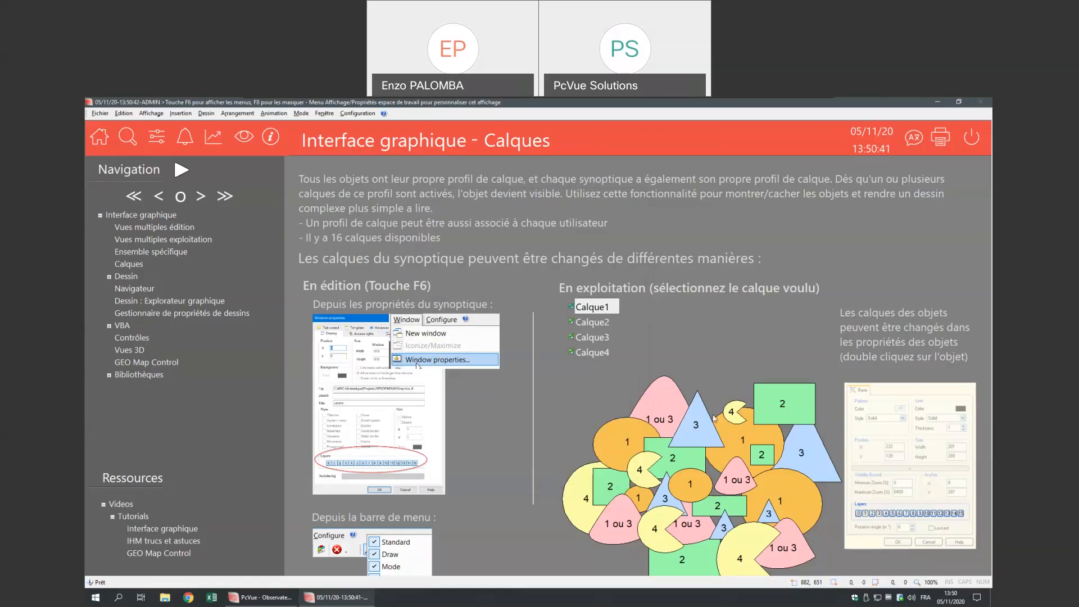
pyautogui.scroll(2, 695, 391)
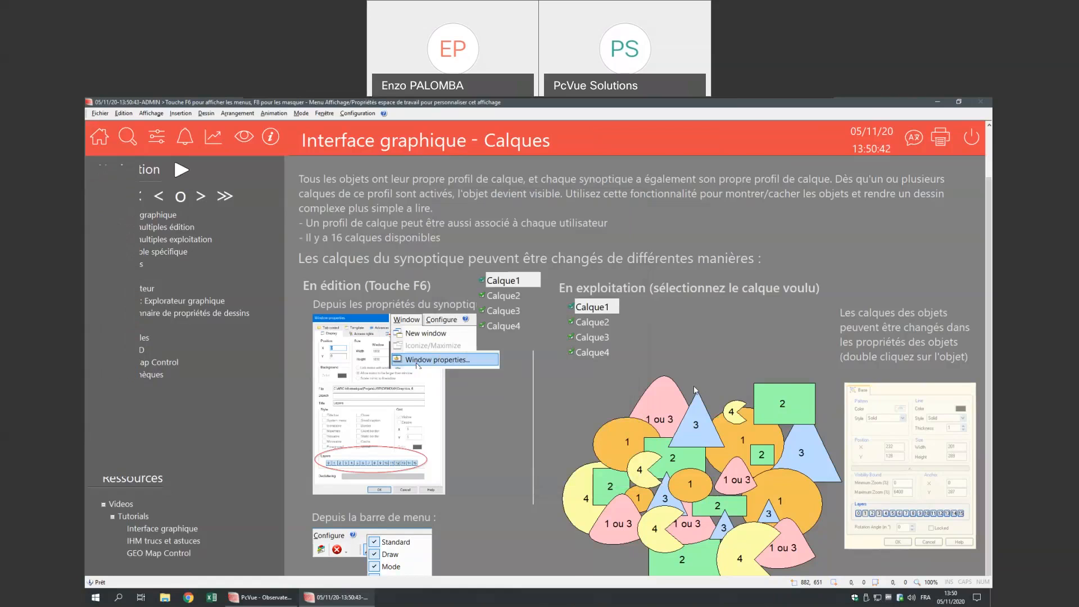
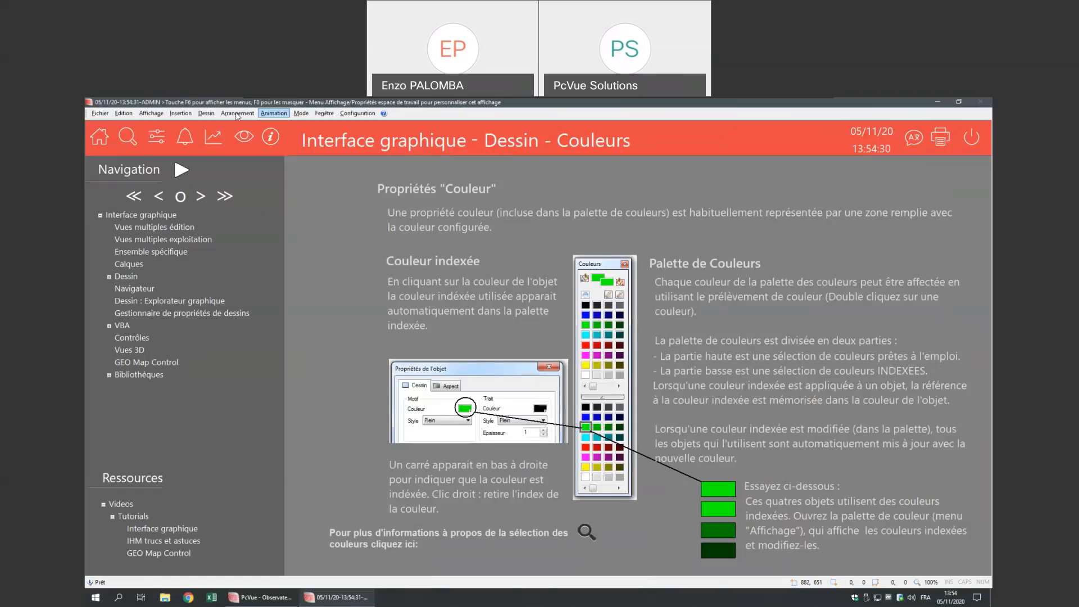
# - Show the floating colour palette and inspect the green indexed colour's Plein fill, cancelling without changes
pyautogui.click(150, 113)
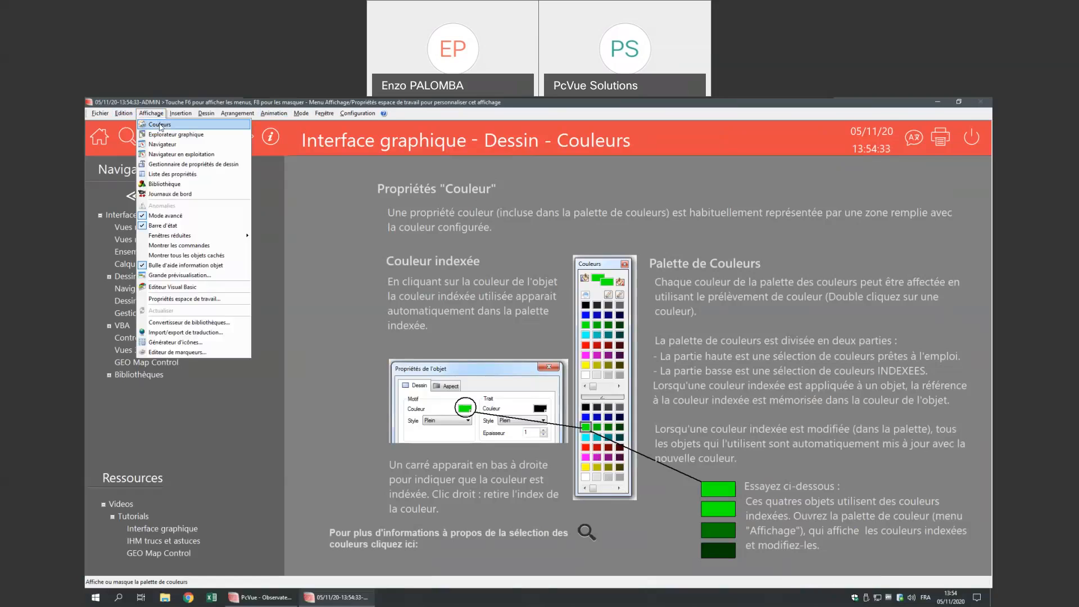
pyautogui.click(160, 125)
pyautogui.moveTo(305, 298); pyautogui.dragTo(433, 238)
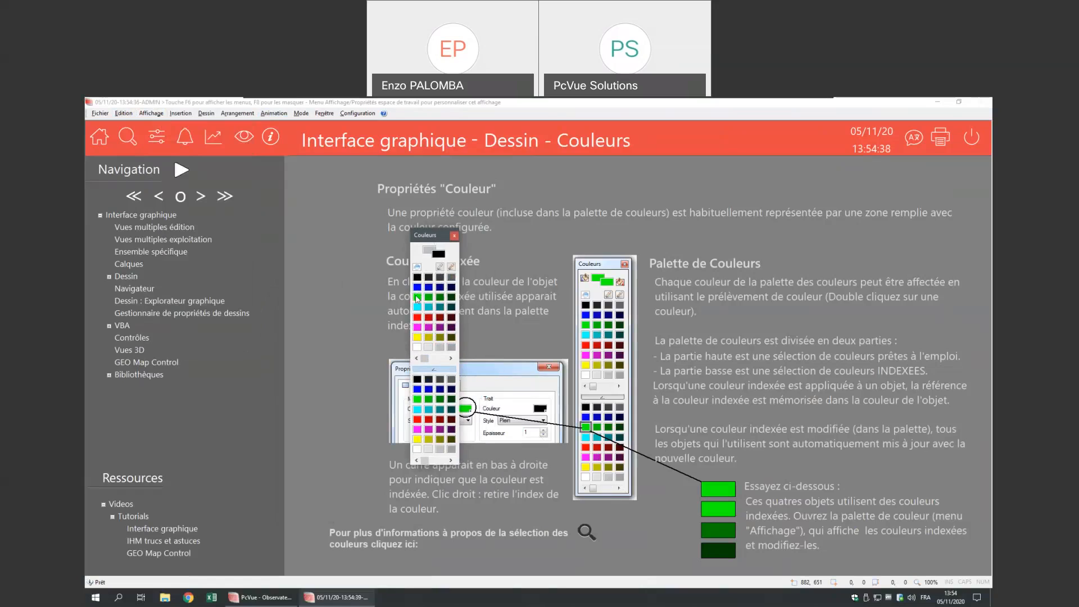
pyautogui.doubleClick(417, 299)
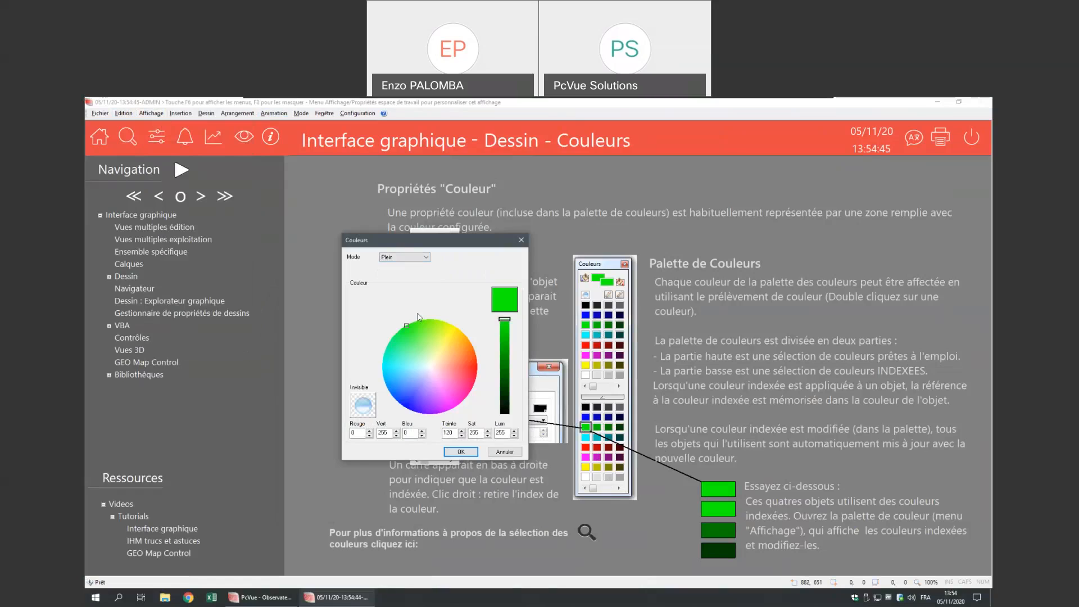
pyautogui.click(420, 258)
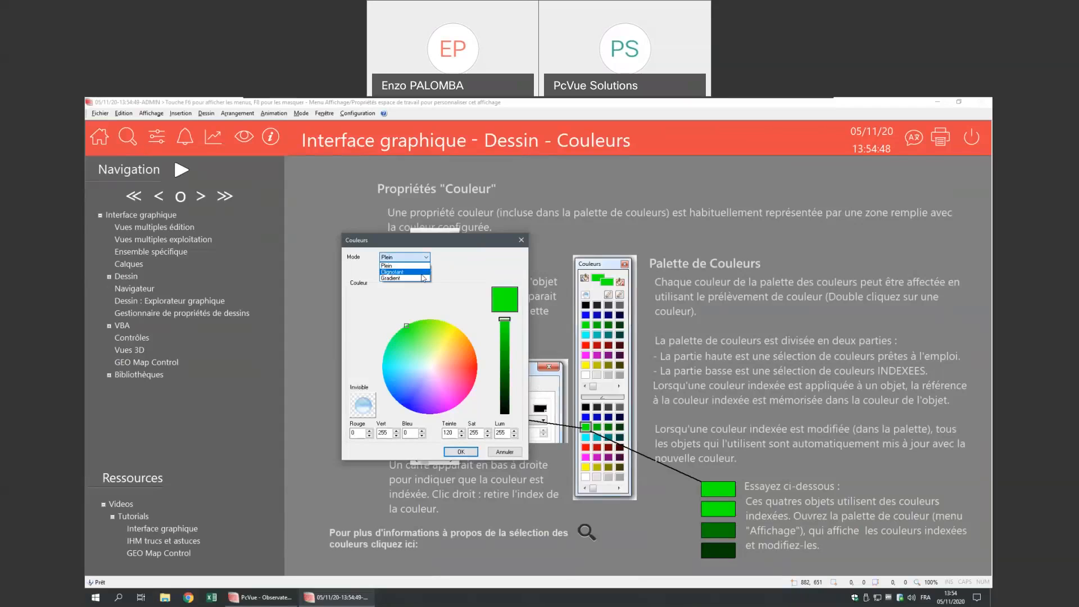
pyautogui.click(472, 259)
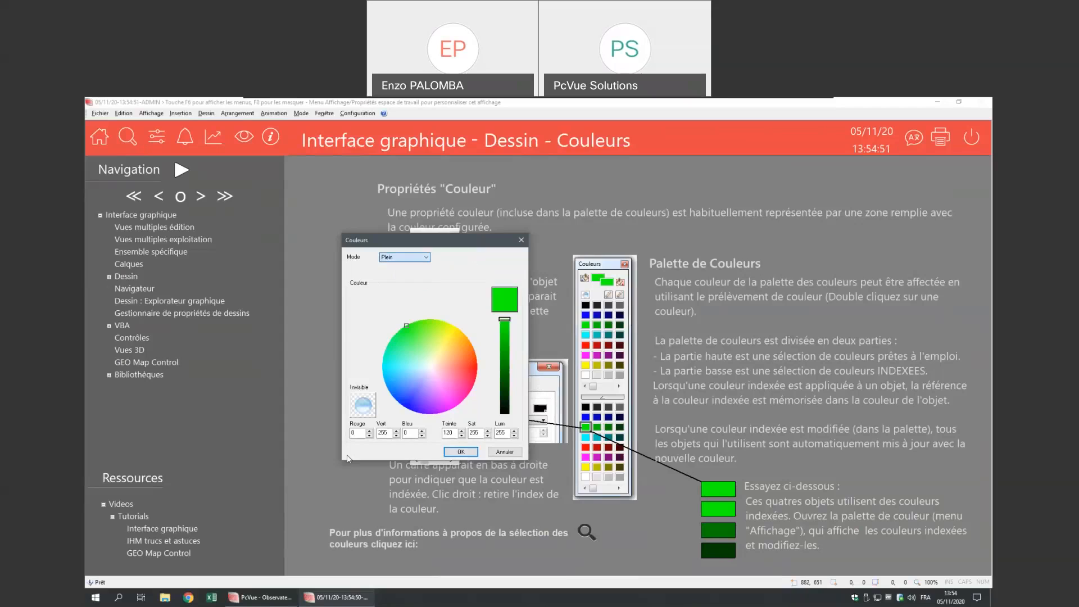
pyautogui.click(357, 433)
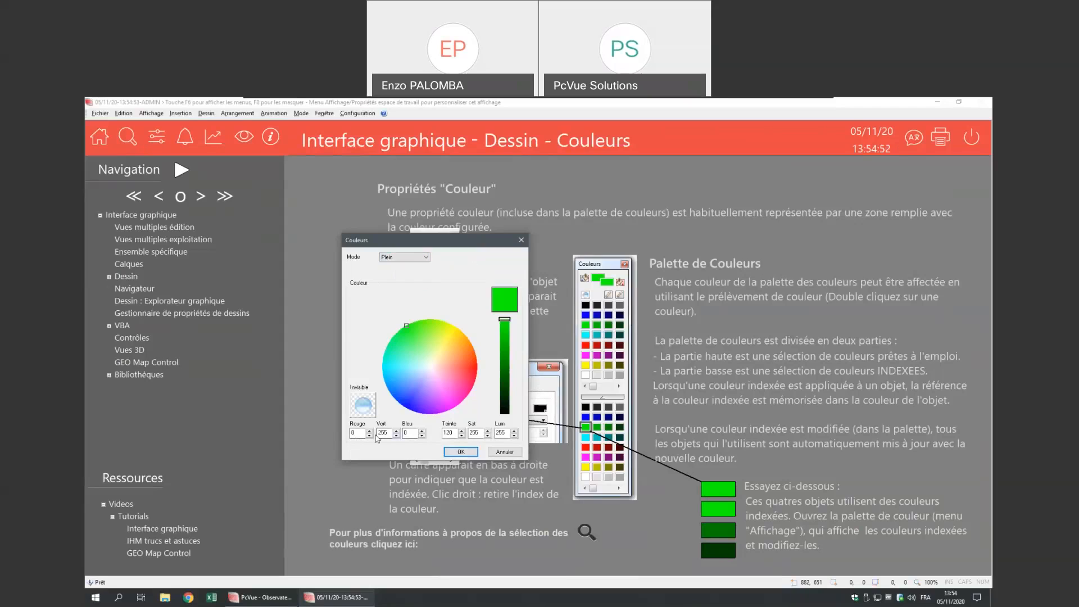
pyautogui.click(498, 454)
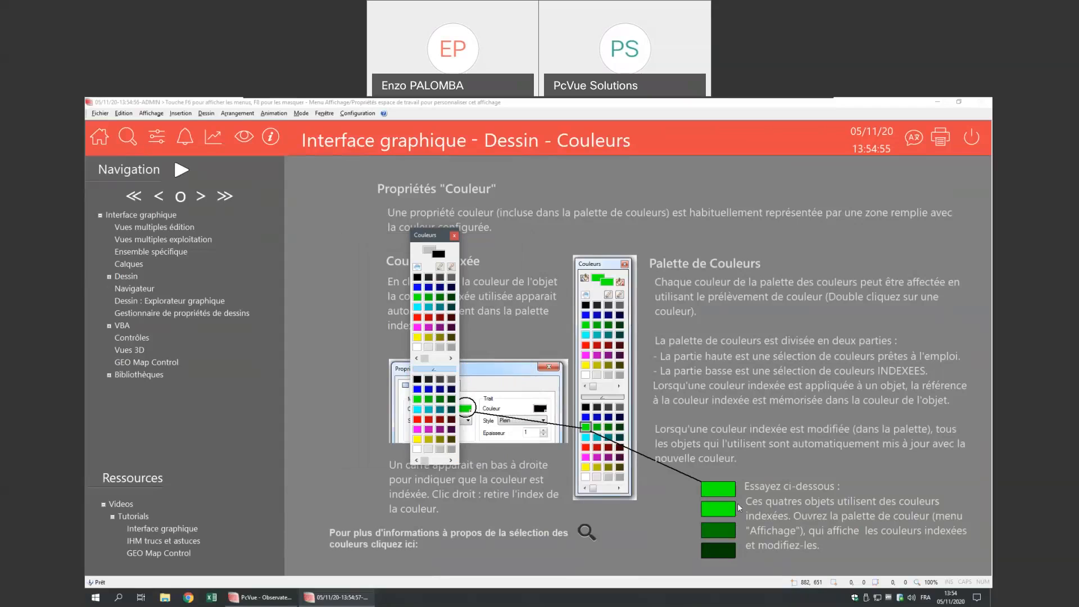
# - Switch the Couleurs page to edit mode and open the top green rectangle's properties
pyautogui.rightClick(727, 441)
pyautogui.click(738, 524)
pyautogui.doubleClick(725, 492)
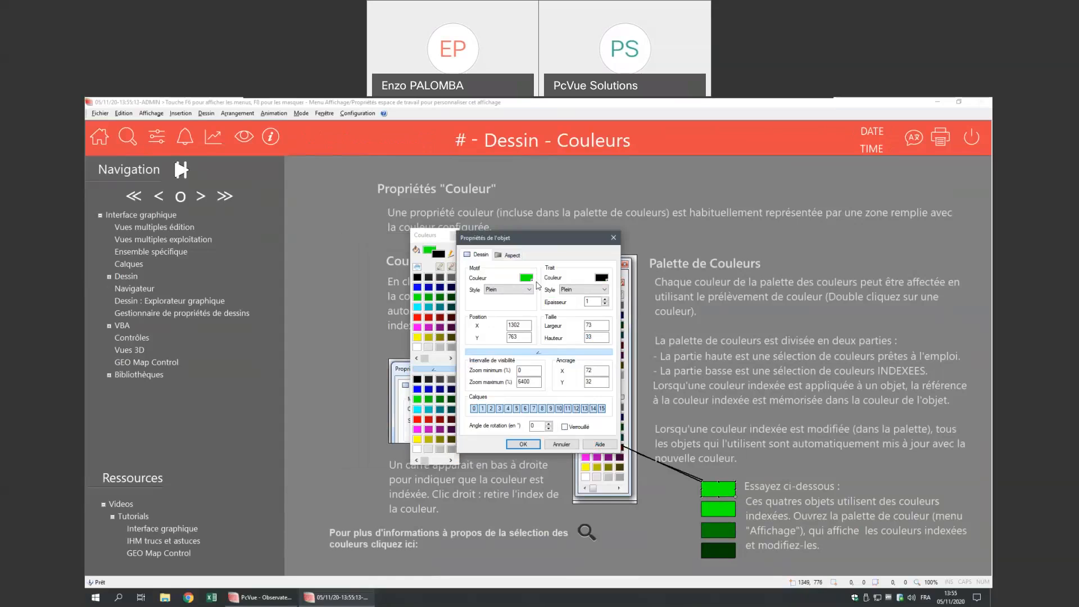
# - Check the second green rectangle's properties and close both rectangles' property dialogs
pyautogui.click(612, 239)
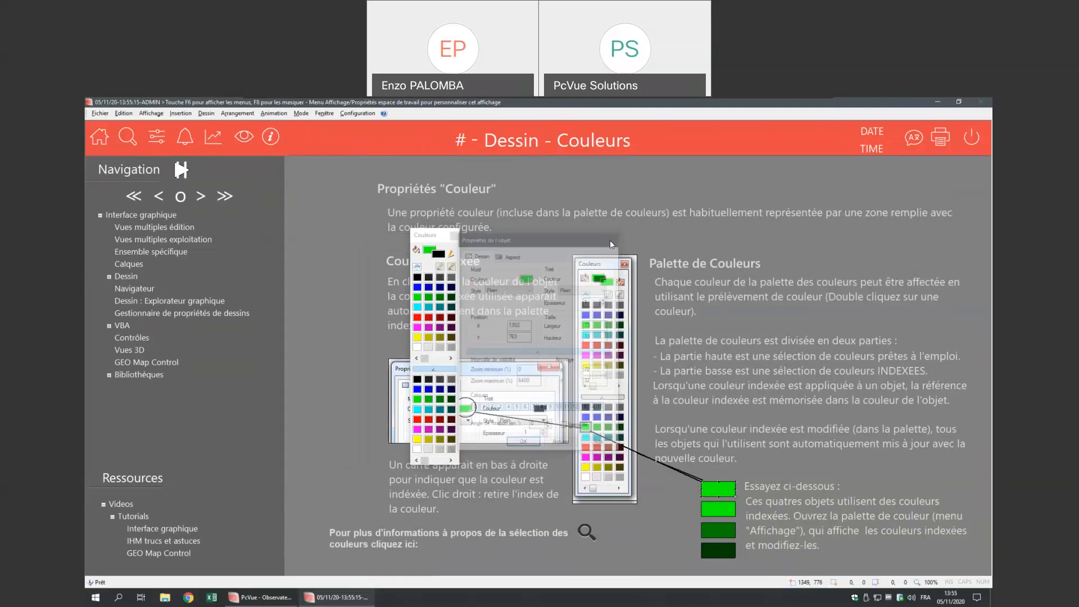
pyautogui.doubleClick(718, 508)
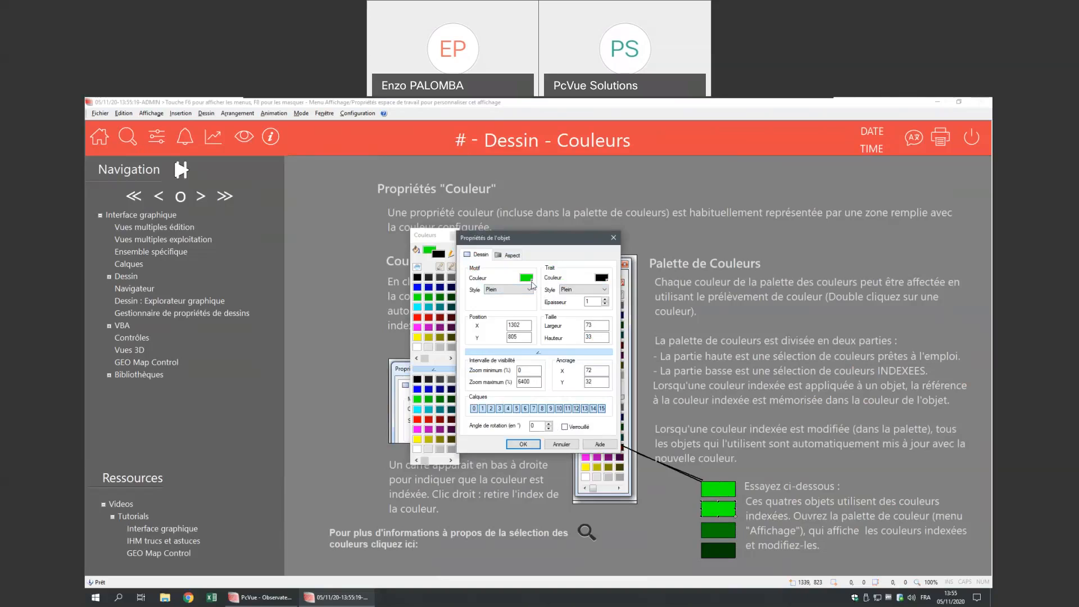
pyautogui.click(614, 238)
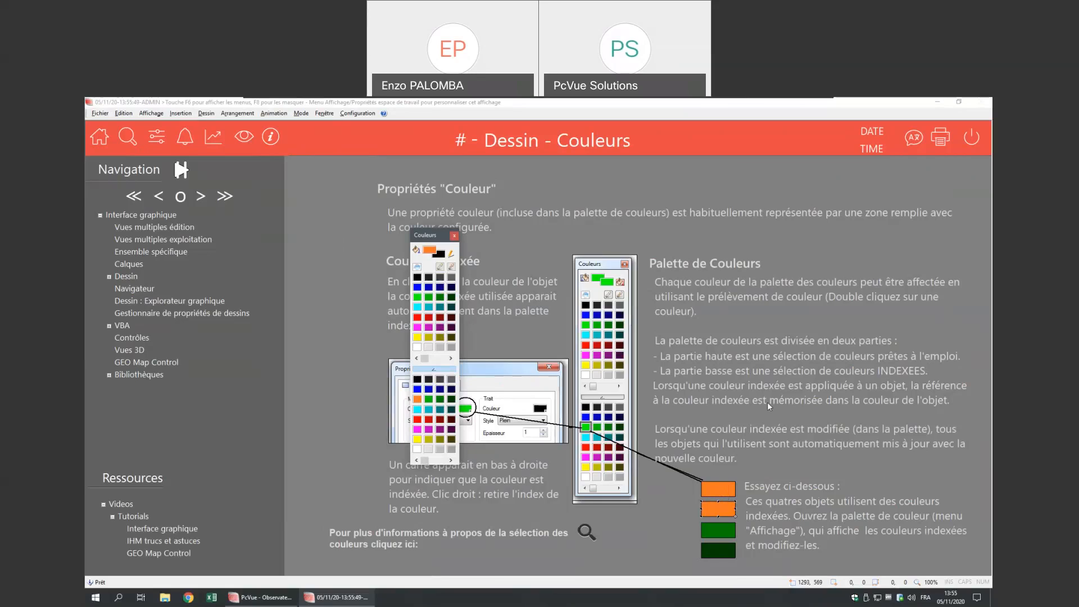
# - Clear the page selection and close the floating colour palette
pyautogui.click(736, 426)
pyautogui.click(332, 273)
pyautogui.moveTo(429, 235); pyautogui.dragTo(383, 214)
pyautogui.click(405, 216)
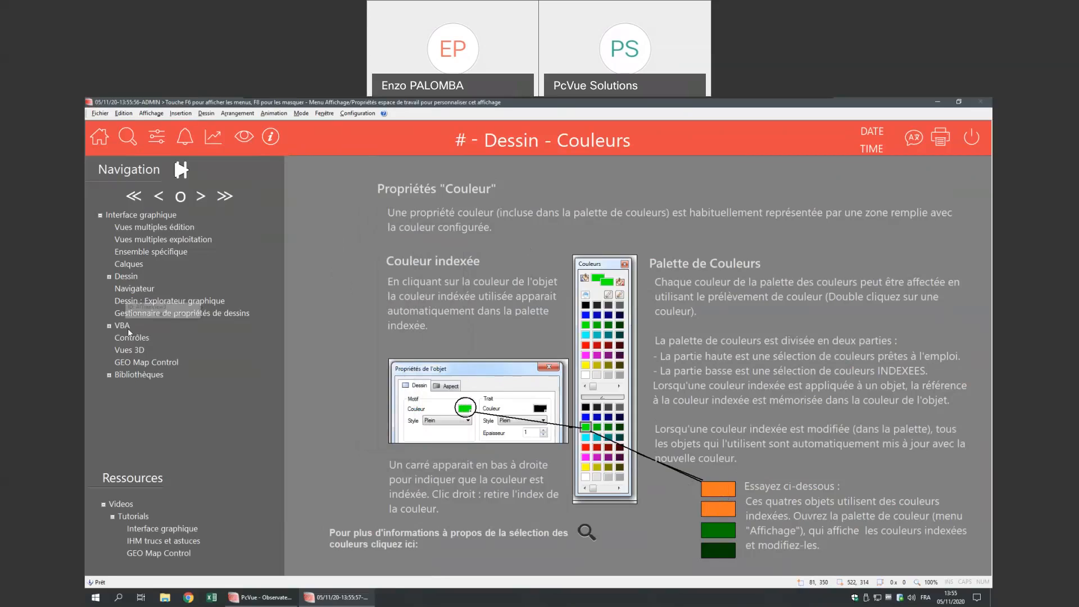
# - Put the page in runtime and open Contrôles from the Navigation tree without saving
pyautogui.rightClick(328, 292)
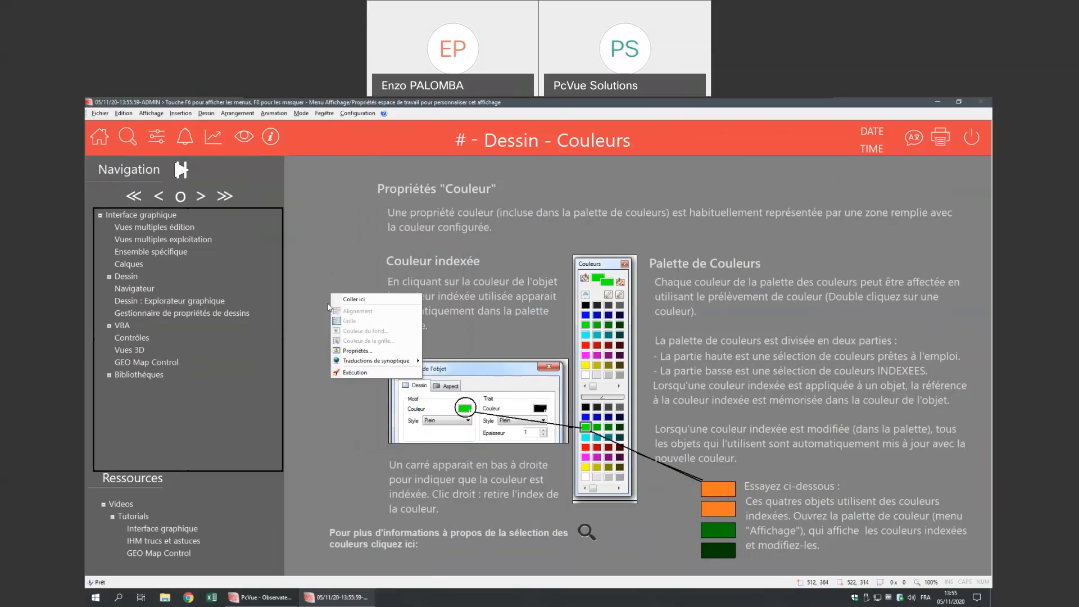
pyautogui.click(343, 373)
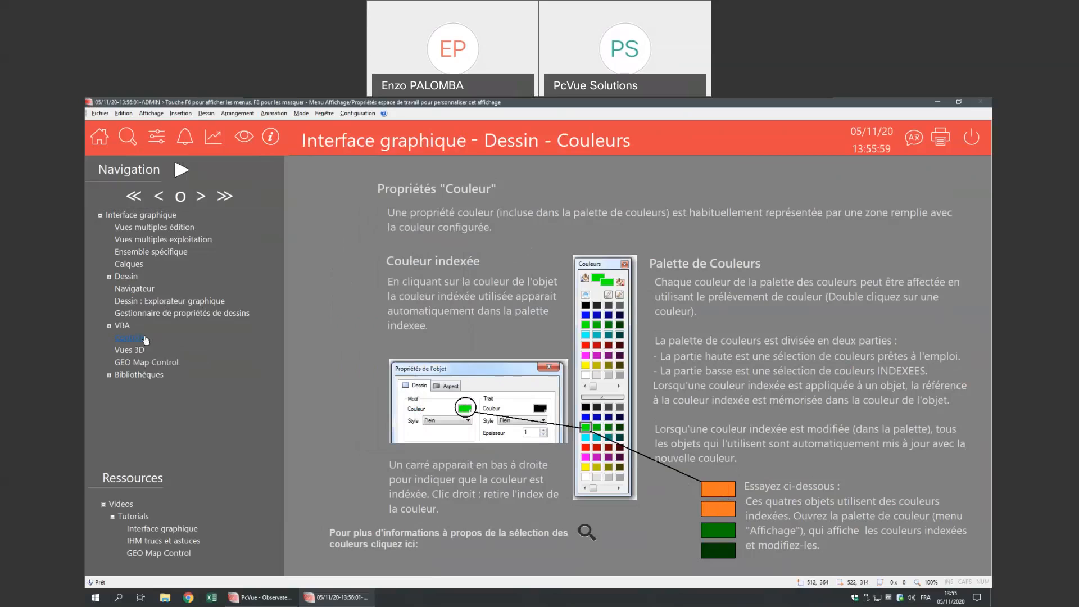
pyautogui.click(146, 340)
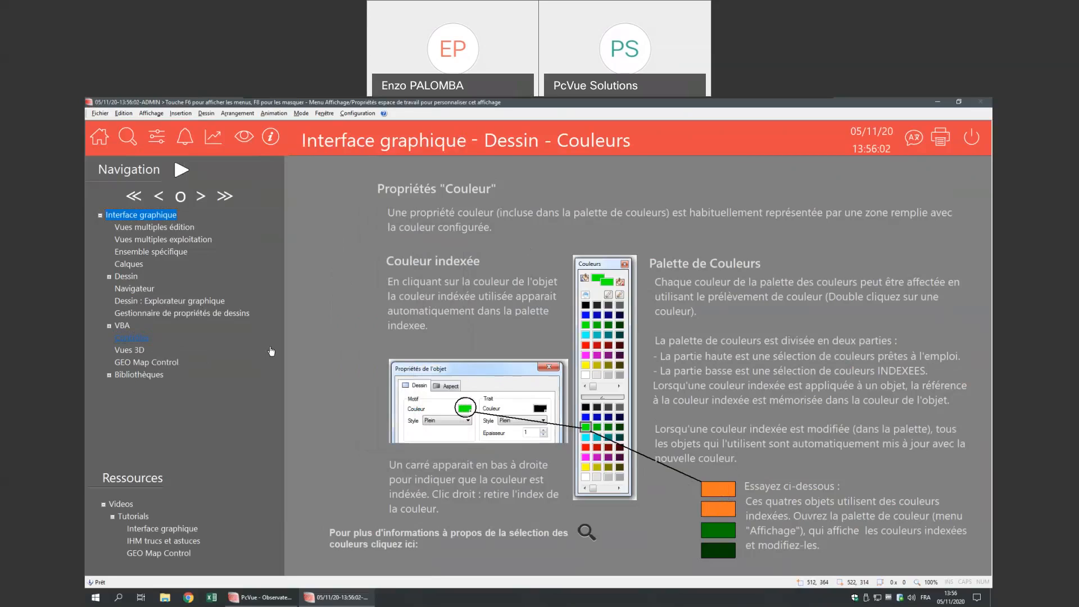
pyautogui.click(541, 379)
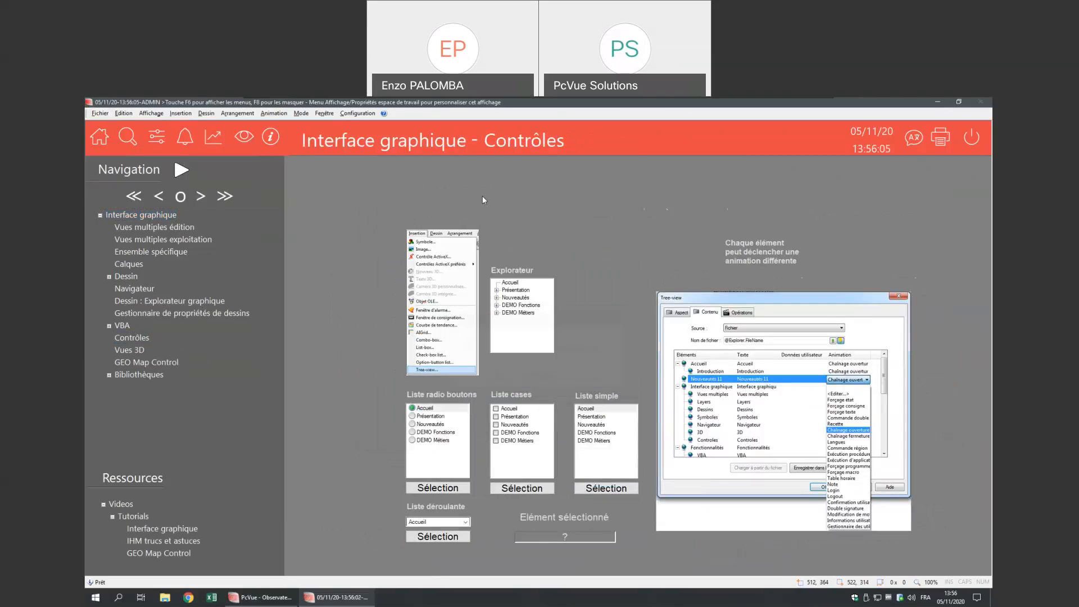
# - In edit mode, check the Insertion > List-box controls, then return the page to Exécution
pyautogui.click(174, 113)
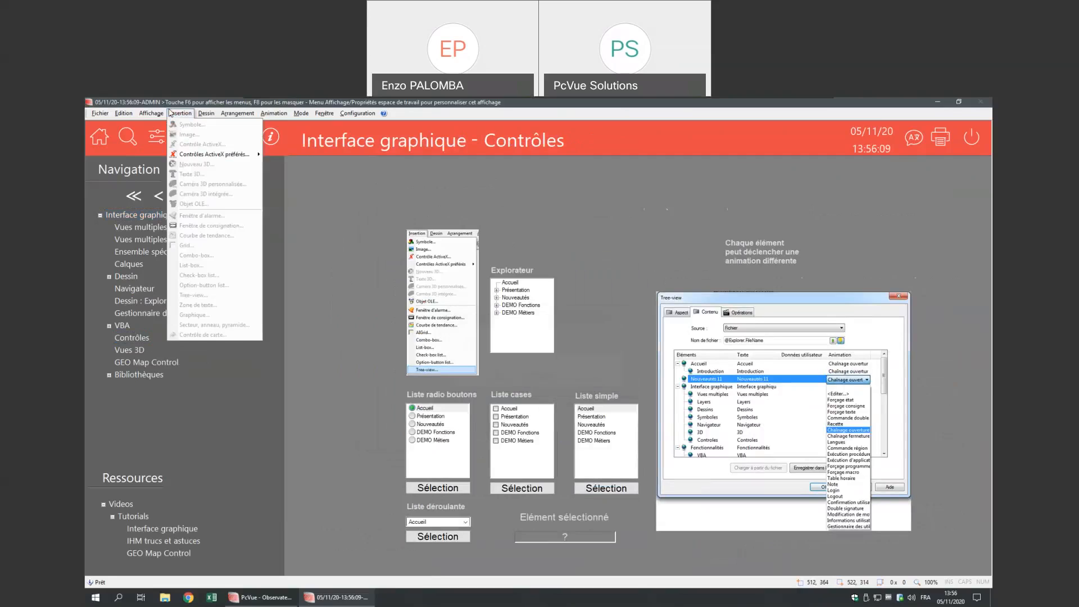
pyautogui.click(185, 116)
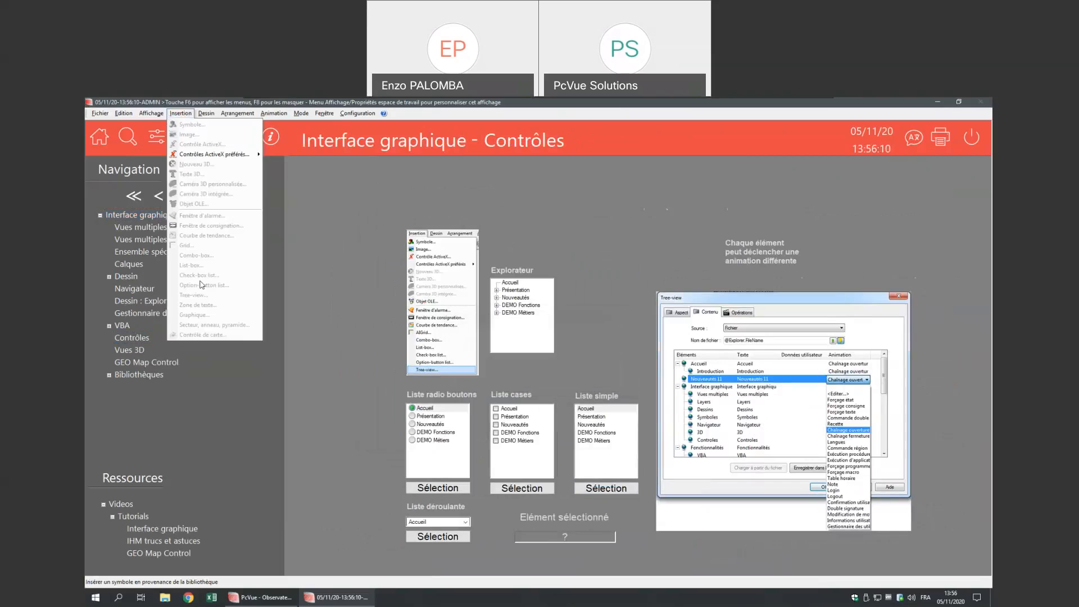
pyautogui.click(359, 282)
pyautogui.rightClick(358, 305)
pyautogui.click(362, 391)
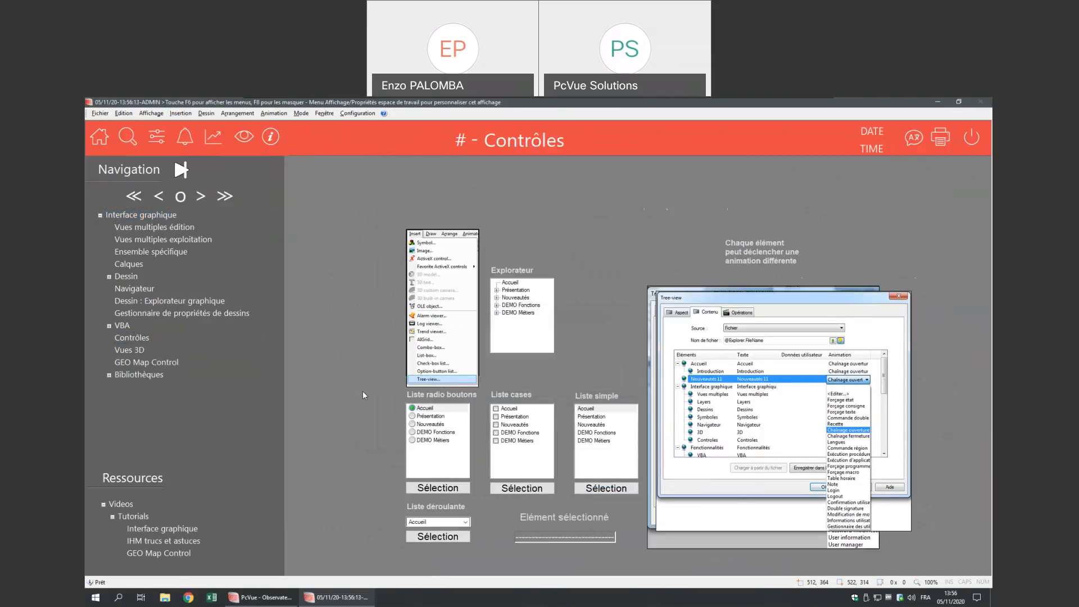
pyautogui.click(173, 115)
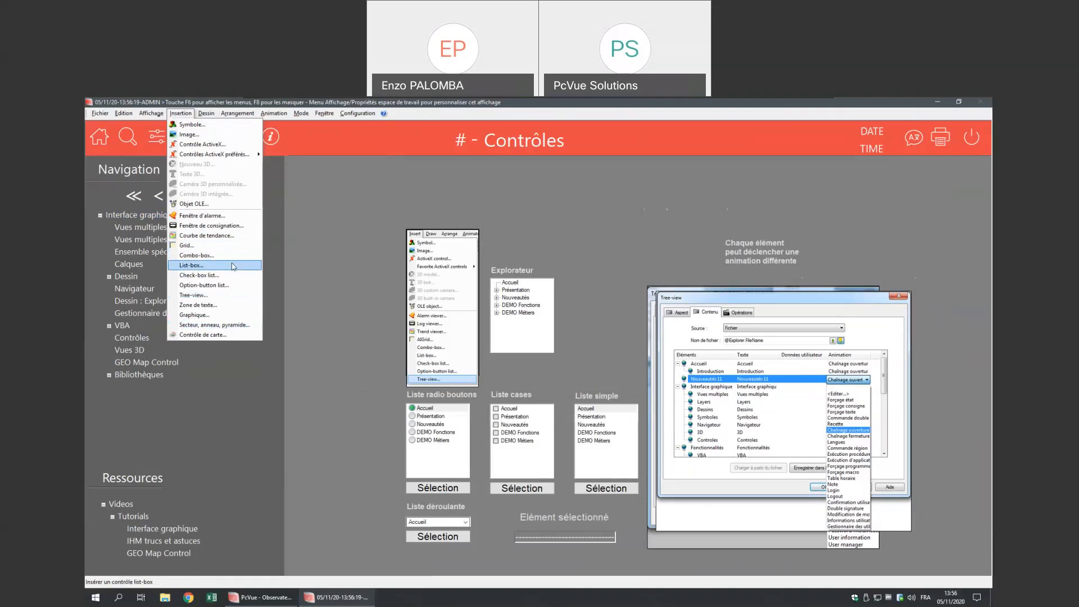
pyautogui.click(322, 222)
pyautogui.rightClick(323, 224)
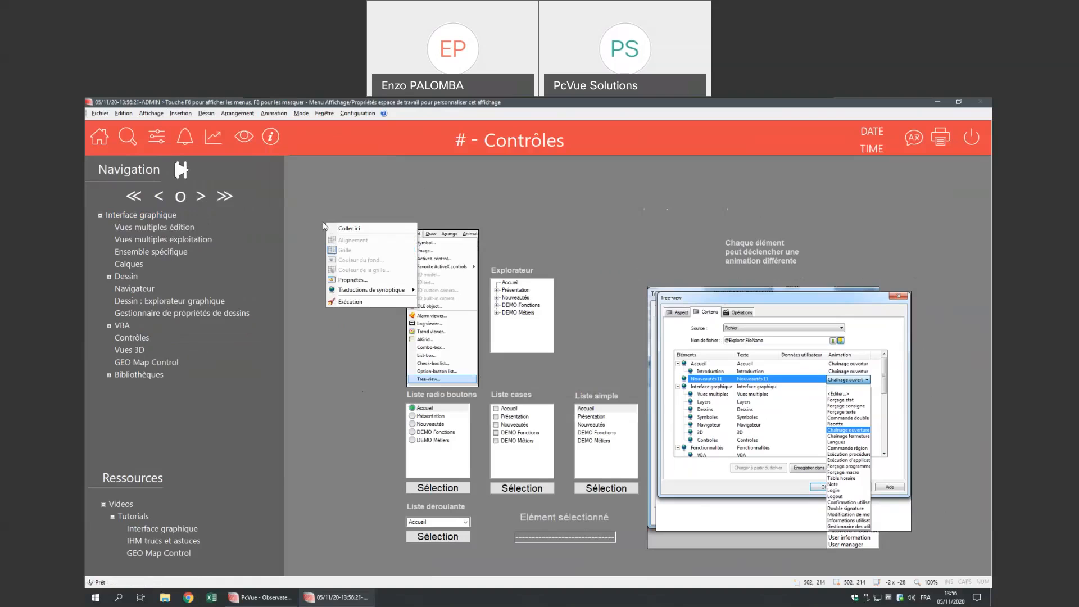
pyautogui.click(350, 302)
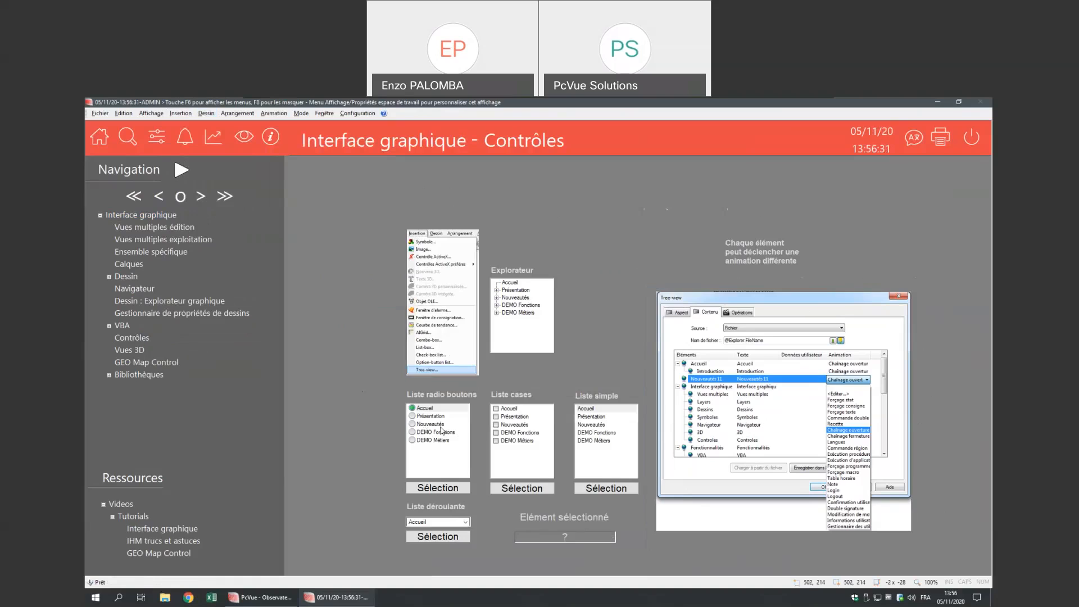
# - Try several radio-button entries, end on Présentation, and send it to Elément sélectionné
pyautogui.click(414, 418)
pyautogui.click(413, 425)
pyautogui.click(412, 440)
pyautogui.click(411, 432)
pyautogui.click(413, 425)
pyautogui.click(413, 417)
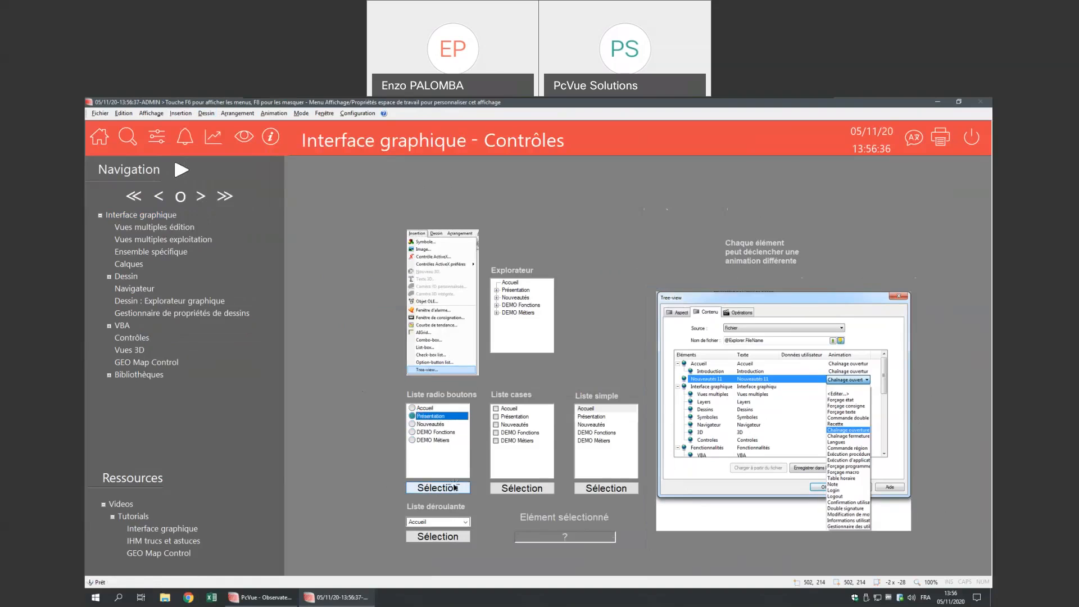
pyautogui.click(455, 487)
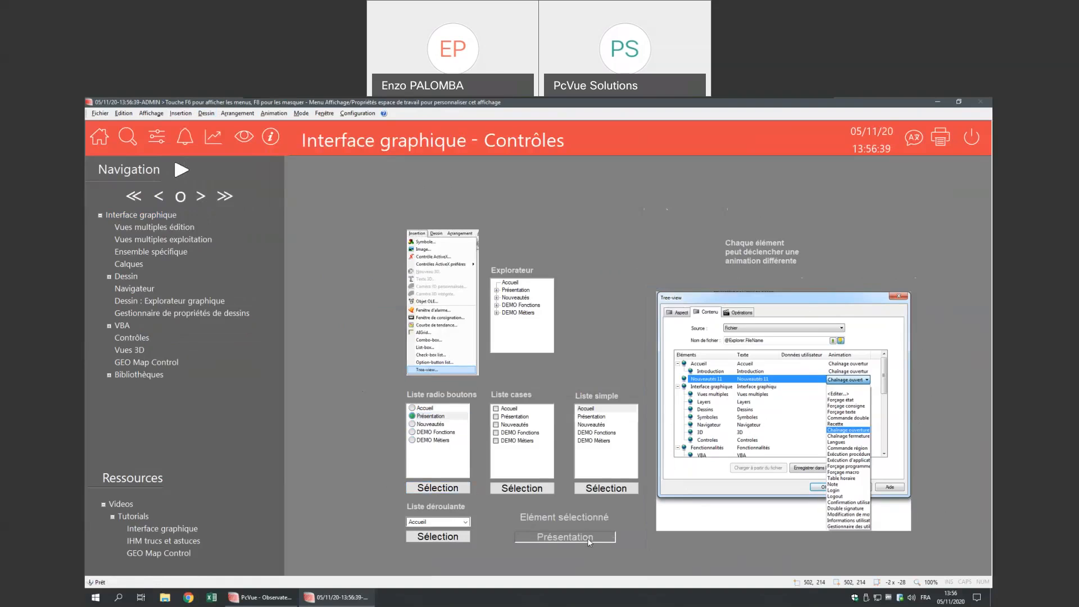
# - Tick and untick Liste cases items, then send the checkbox choice to the selected-element field
pyautogui.click(497, 409)
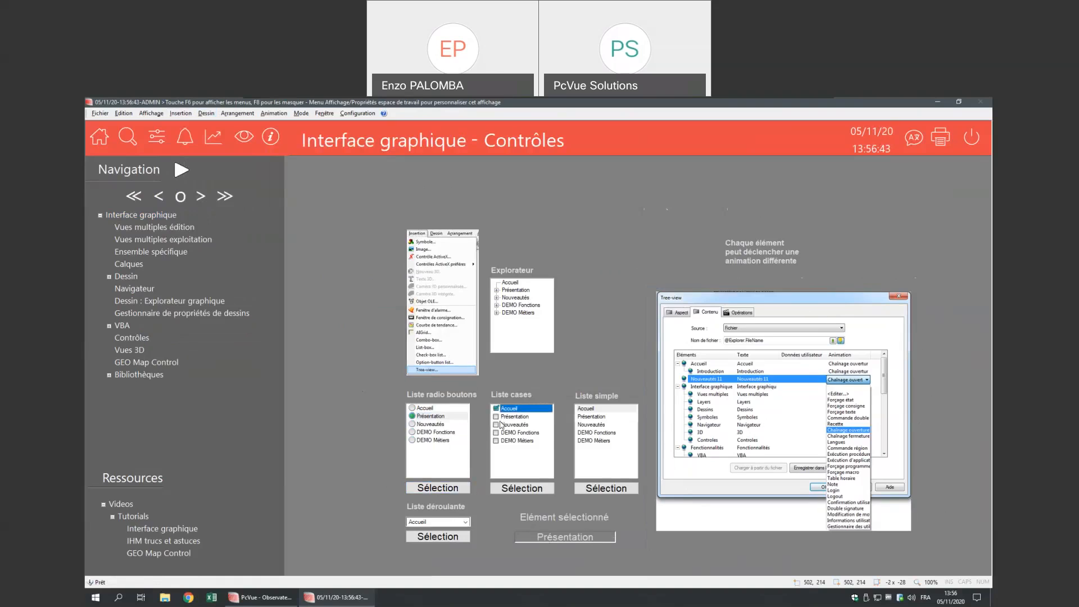
pyautogui.click(496, 432)
pyautogui.click(497, 425)
pyautogui.click(496, 417)
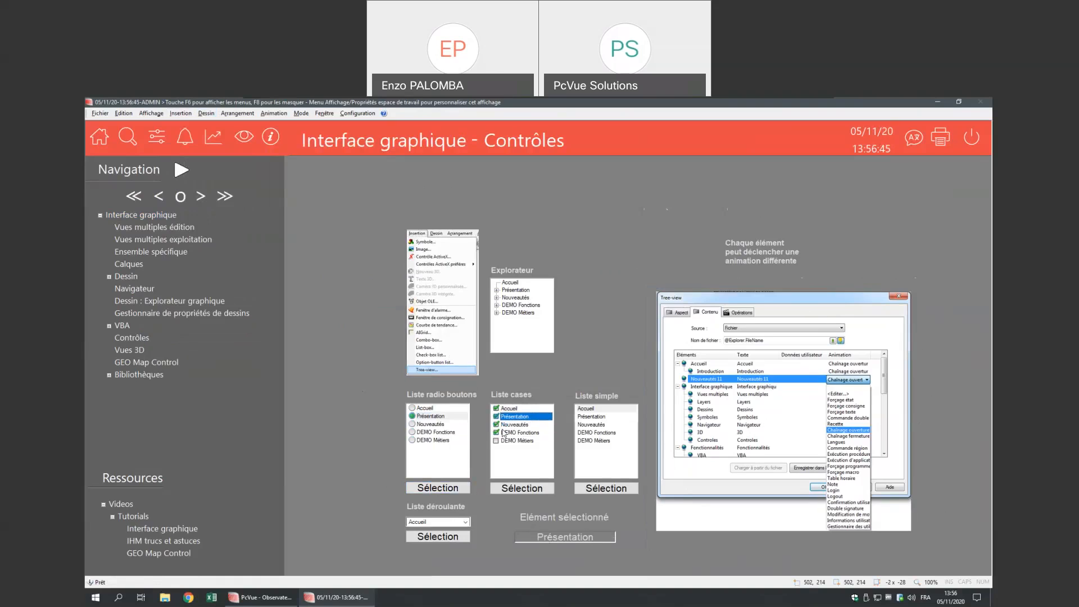
pyautogui.click(496, 417)
pyautogui.click(495, 408)
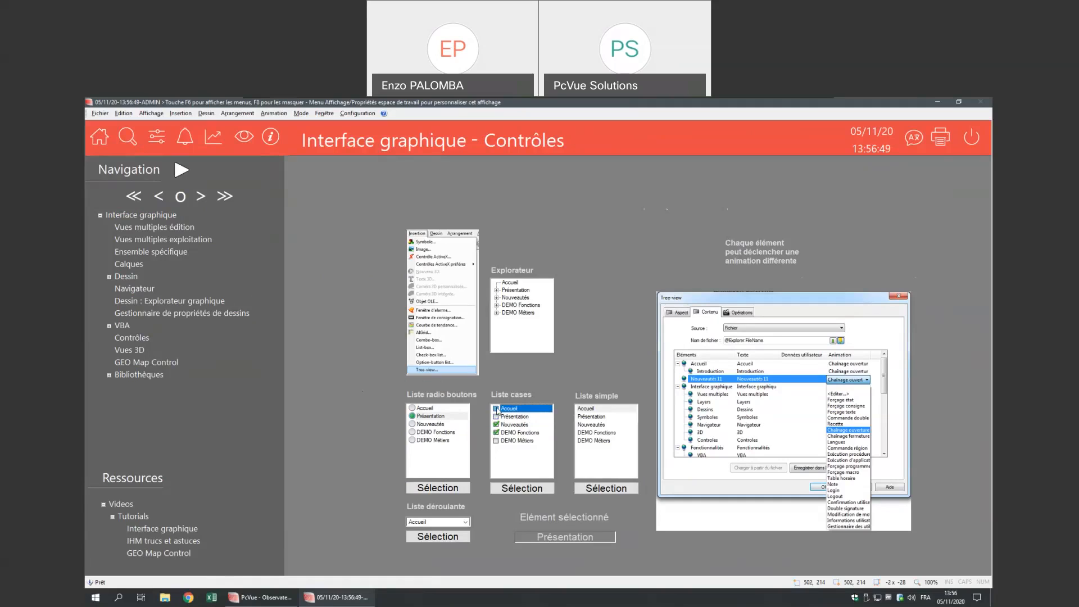
pyautogui.click(520, 489)
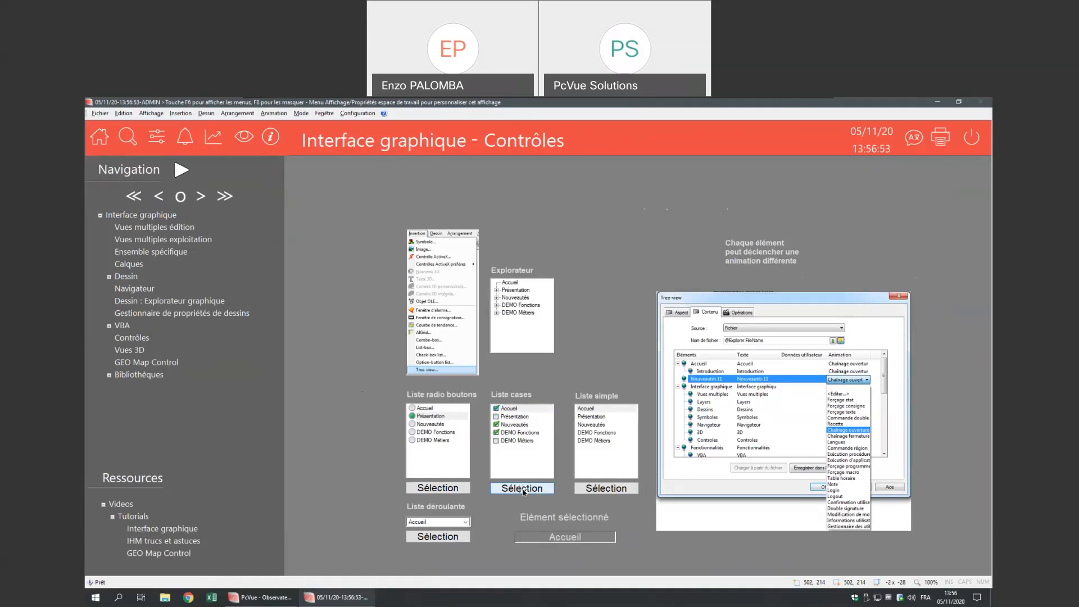
# - Send DEMO Fonctions from Liste simple, then Nouveautés from Liste déroulante, to the selected-element field
pyautogui.click(590, 410)
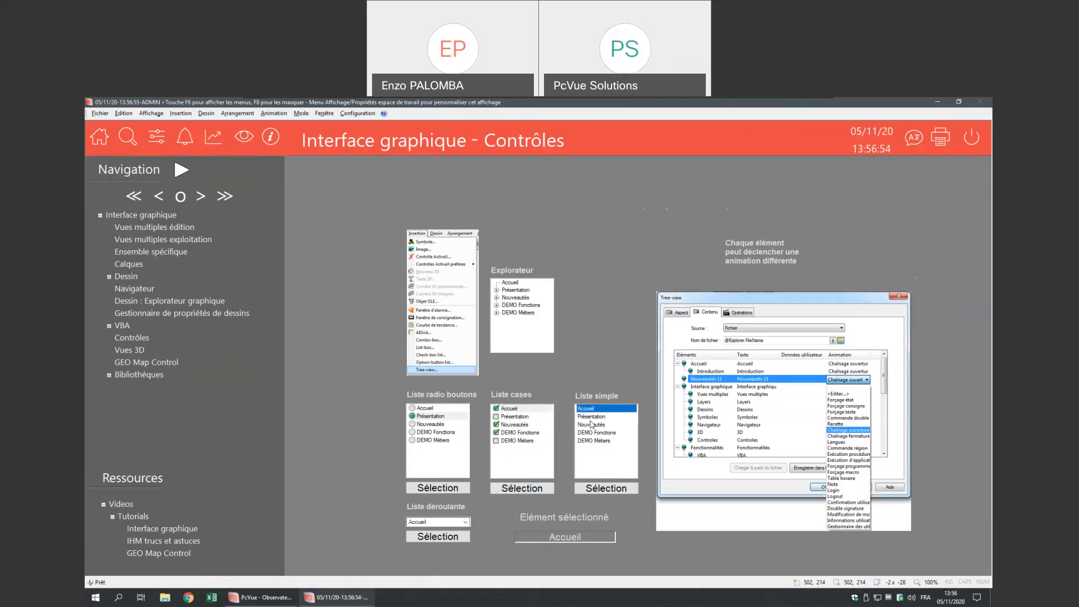
pyautogui.click(595, 433)
pyautogui.click(605, 488)
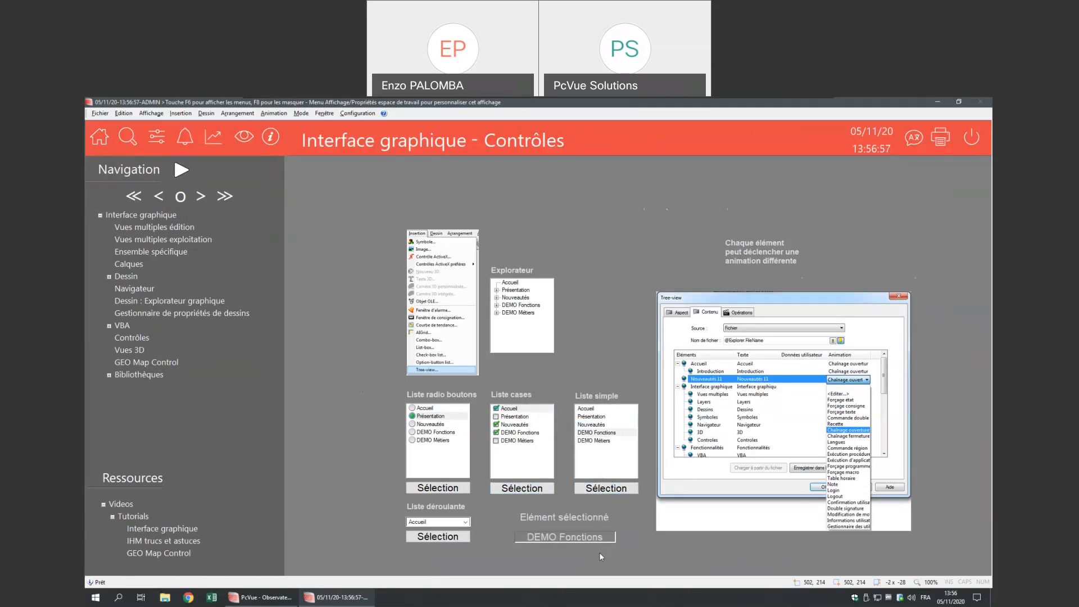
pyautogui.click(459, 523)
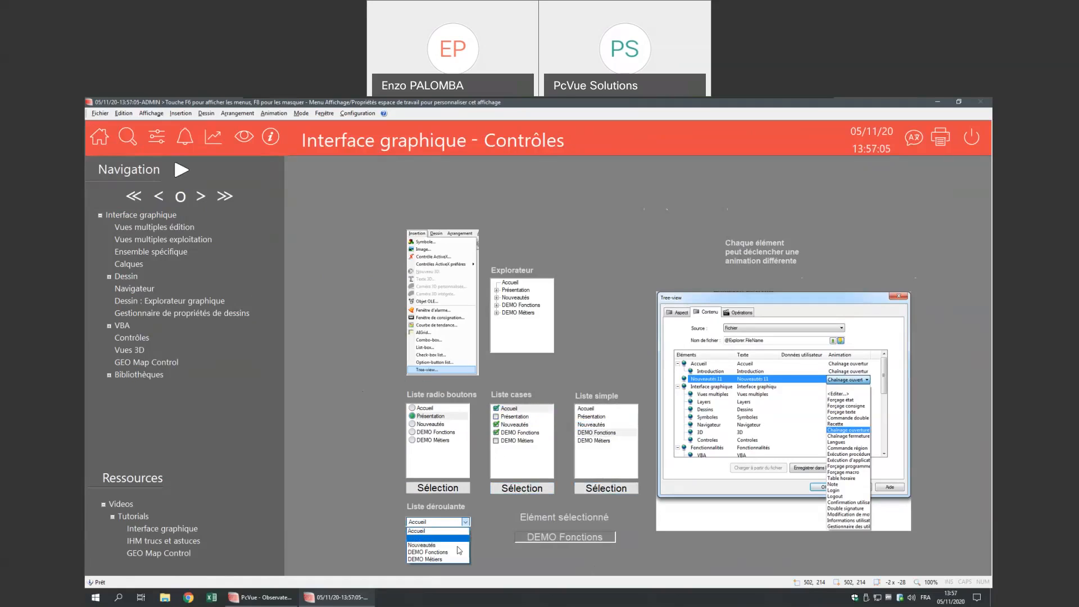
pyautogui.click(457, 545)
pyautogui.click(456, 538)
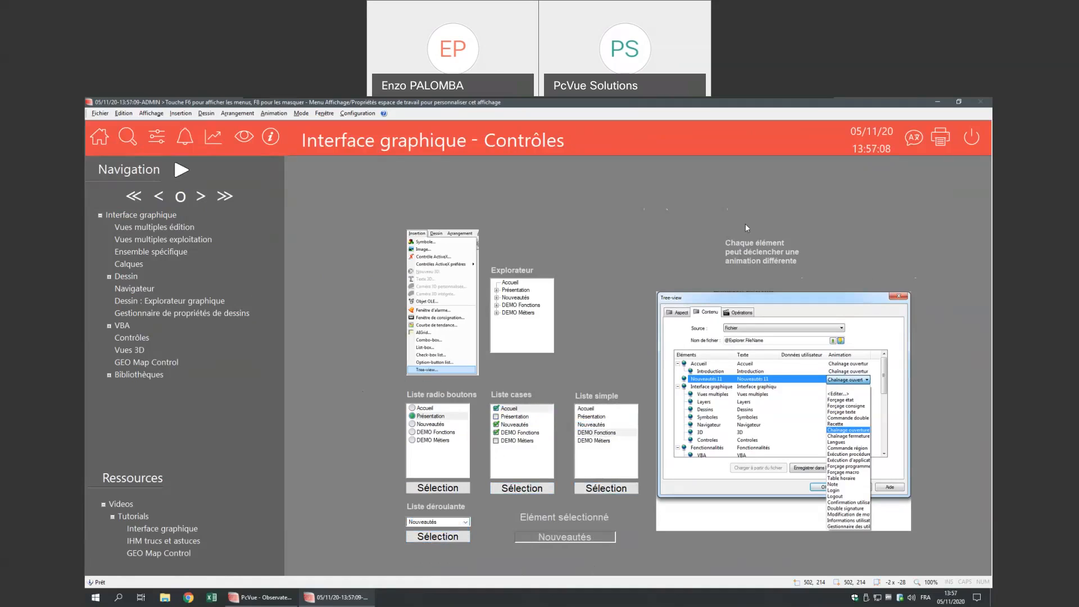
# - Switch the view to edit mode and open the Explorateur tree-view's properties
pyautogui.rightClick(507, 227)
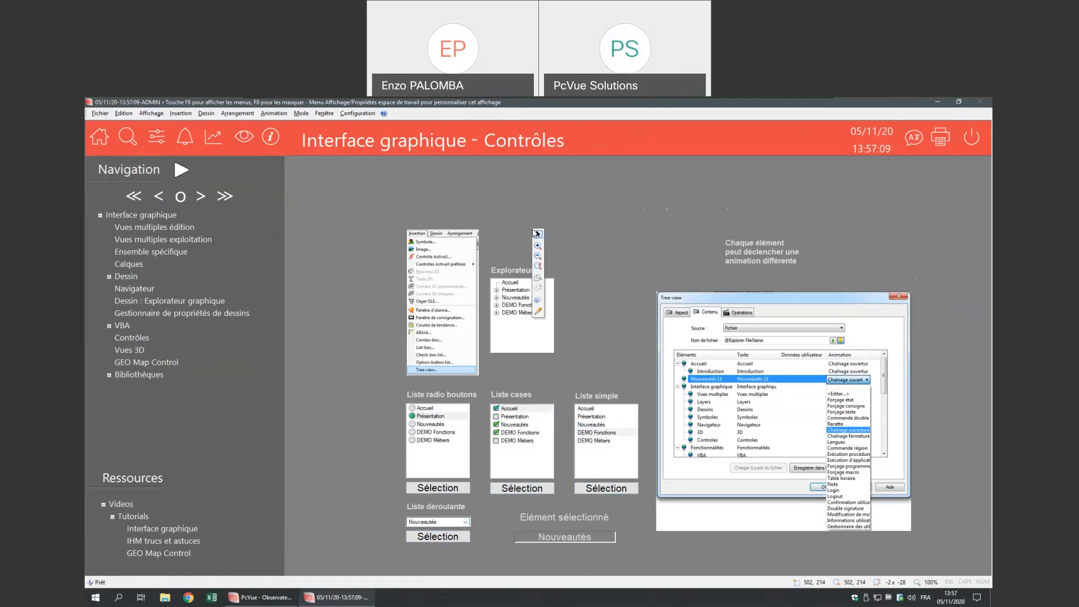
pyautogui.click(538, 312)
pyautogui.click(543, 339)
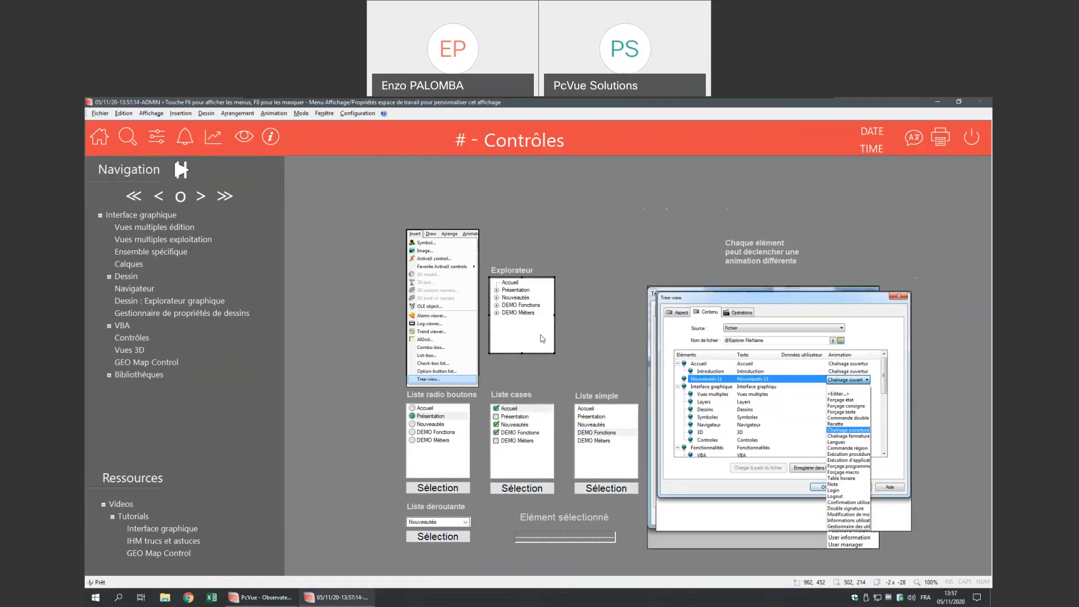
pyautogui.doubleClick(542, 339)
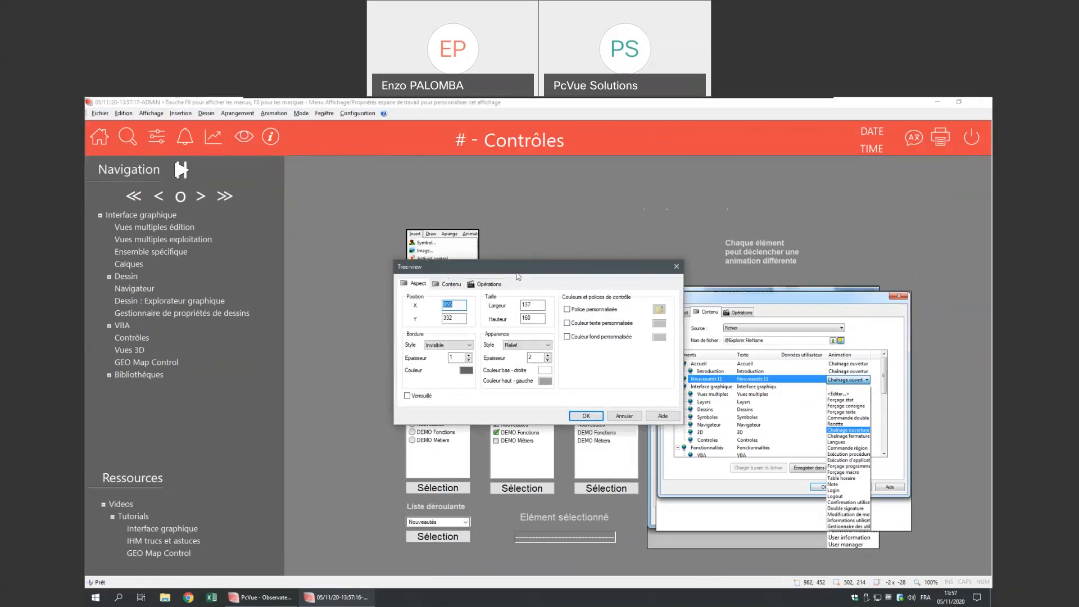
# - Review the Contenu settings, widen the Animation column, keep the file source, and close unchanged
pyautogui.click(450, 282)
pyautogui.moveTo(607, 273); pyautogui.dragTo(533, 206)
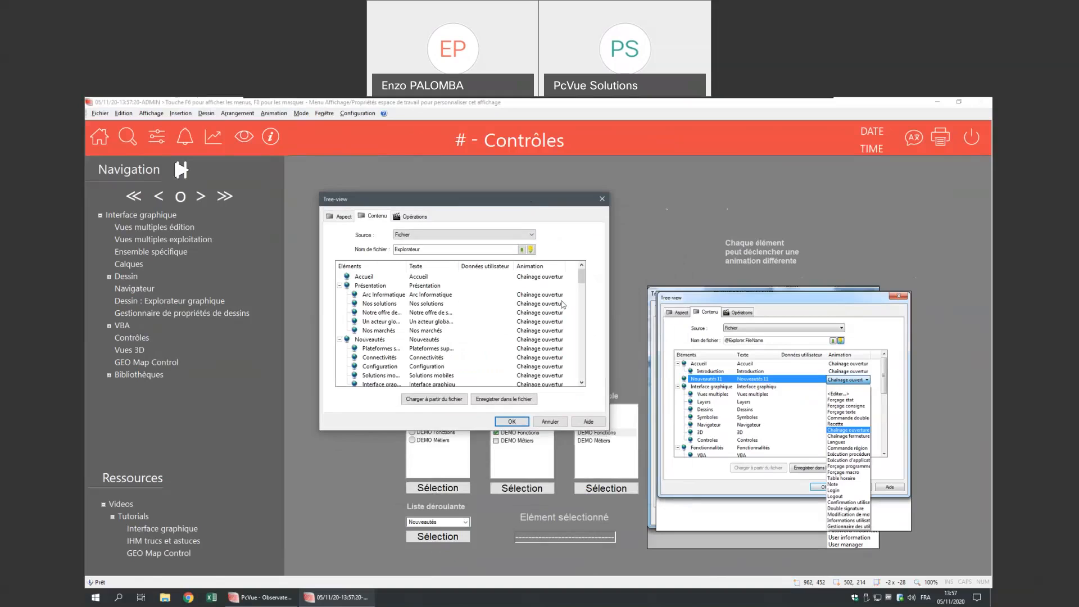
pyautogui.moveTo(567, 265); pyautogui.dragTo(578, 266)
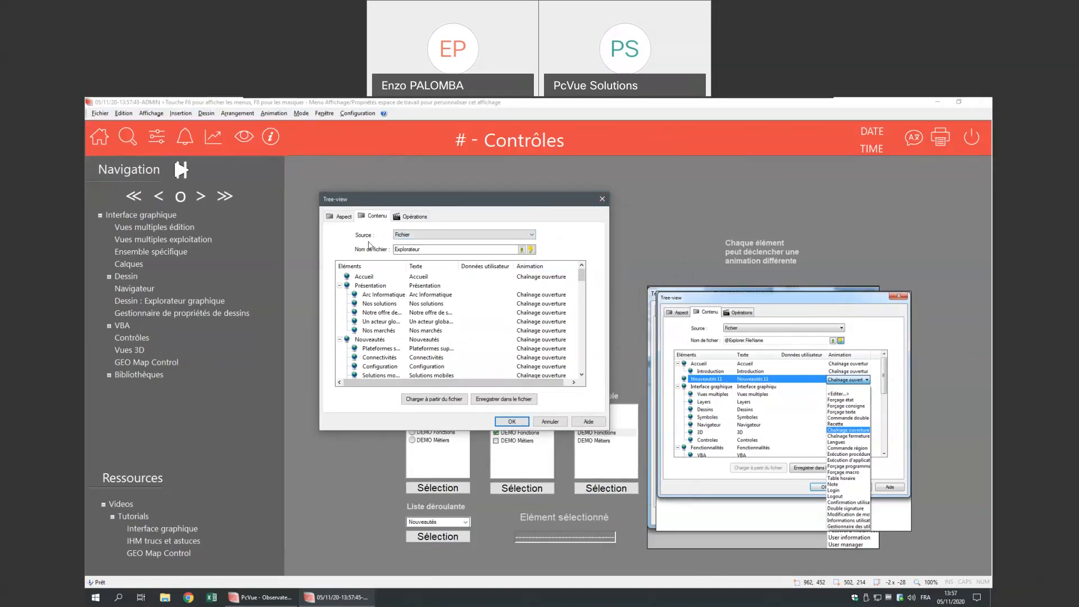
pyautogui.click(428, 235)
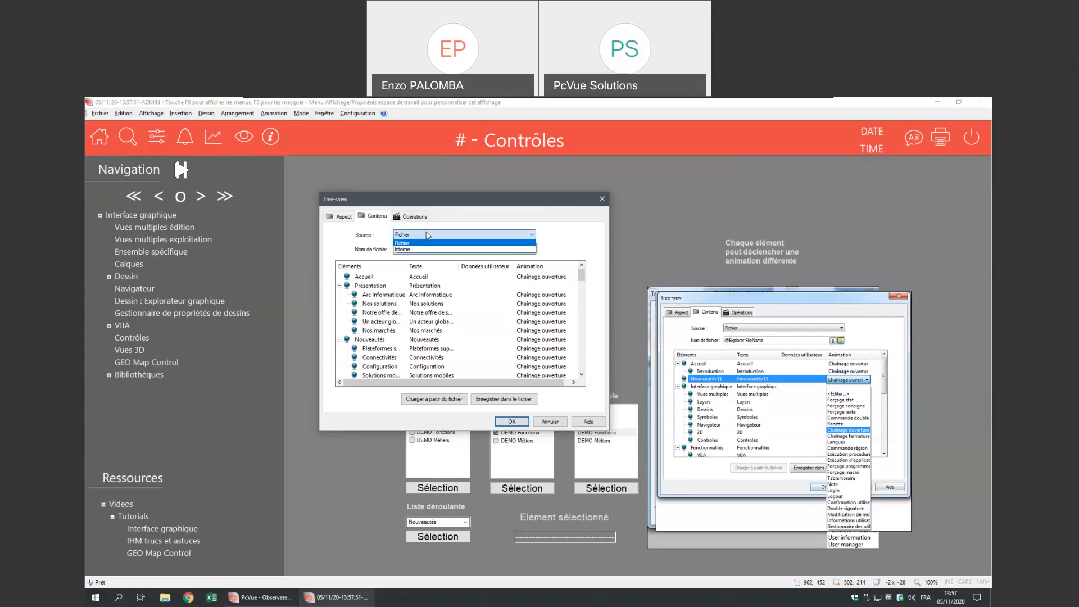
pyautogui.click(427, 242)
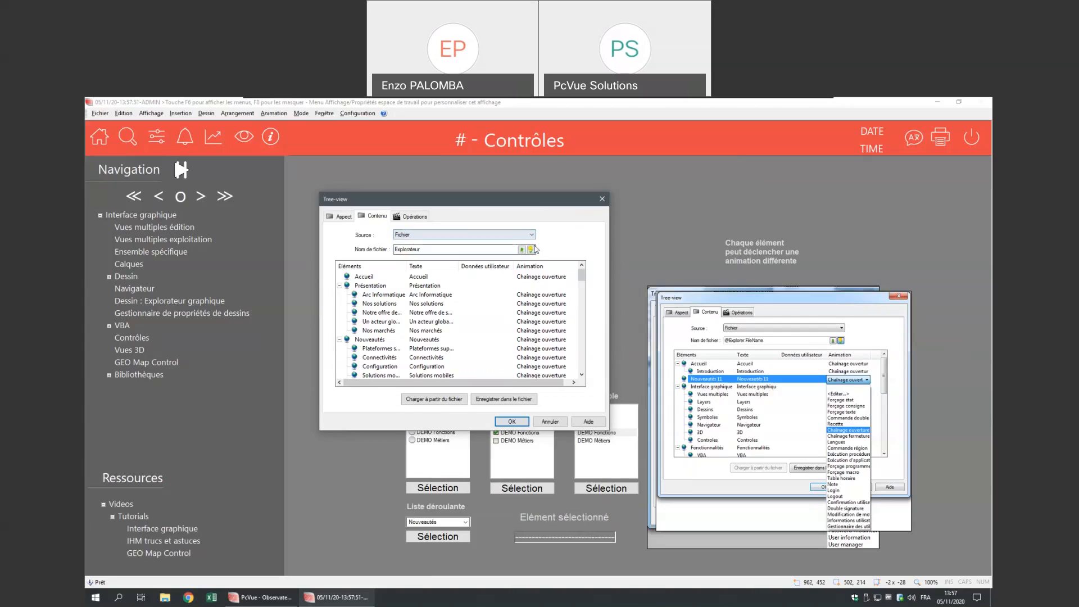
pyautogui.click(565, 420)
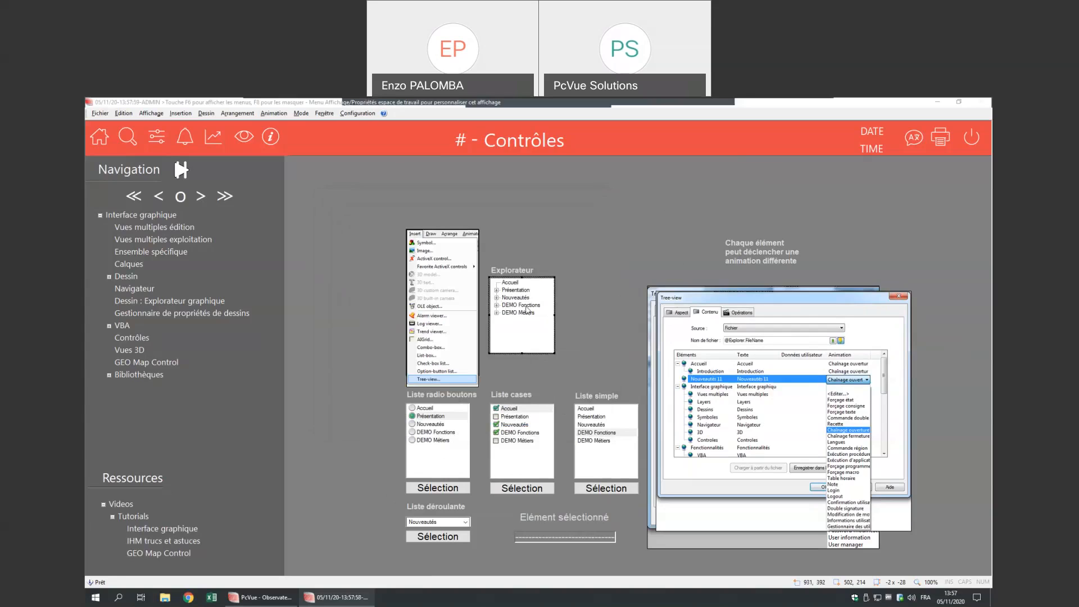
# - Open the Arc Informatique node's open-view animation link via <Editer...> in the tree-view's Contenu
pyautogui.doubleClick(566, 297)
pyautogui.click(482, 284)
pyautogui.click(463, 284)
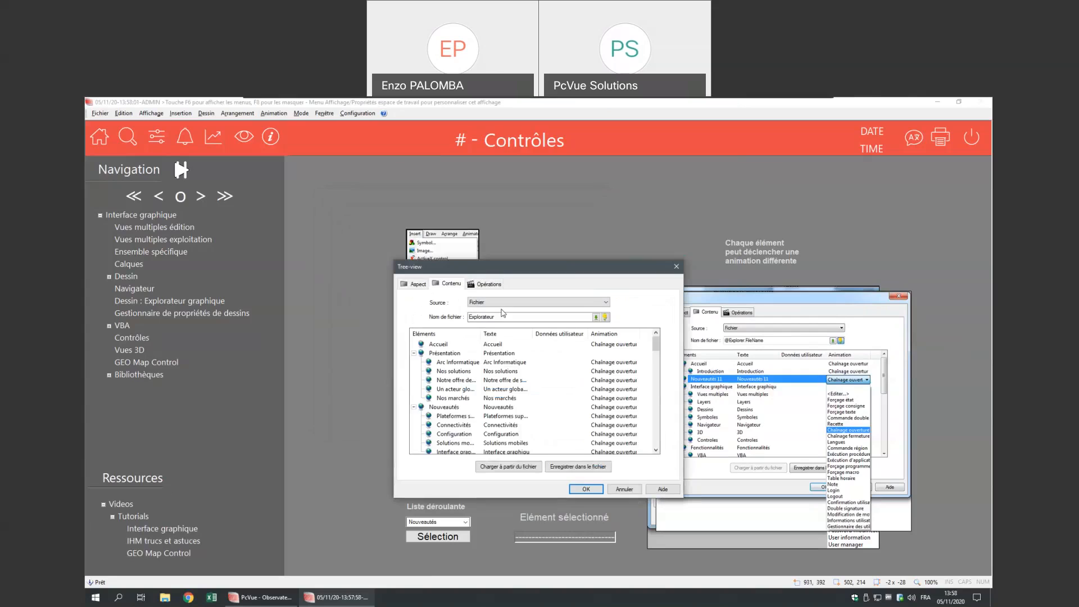
pyautogui.click(602, 365)
pyautogui.rightClick(608, 362)
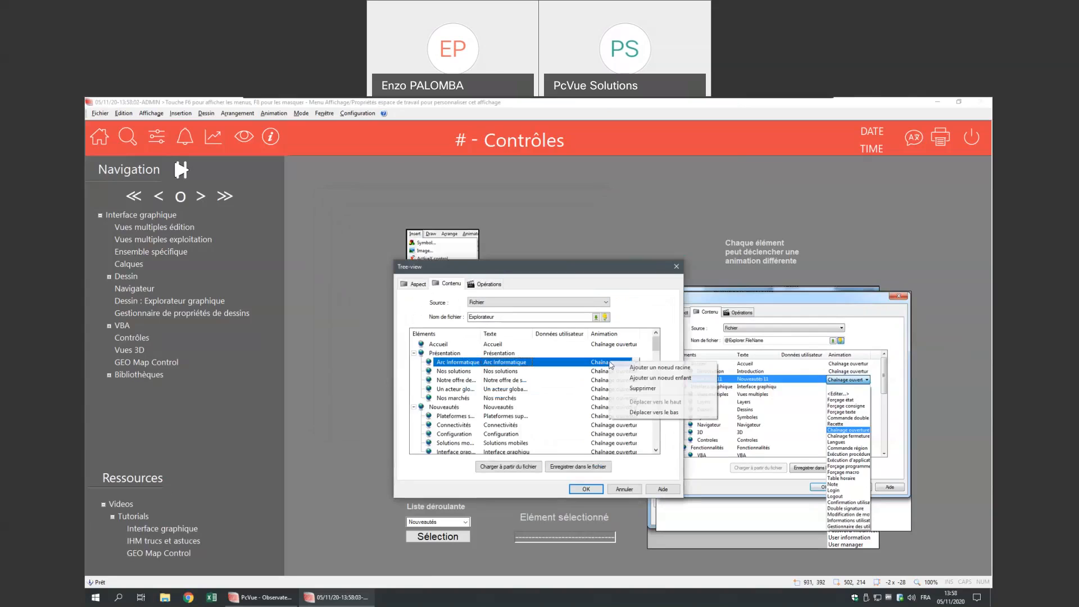
pyautogui.click(635, 362)
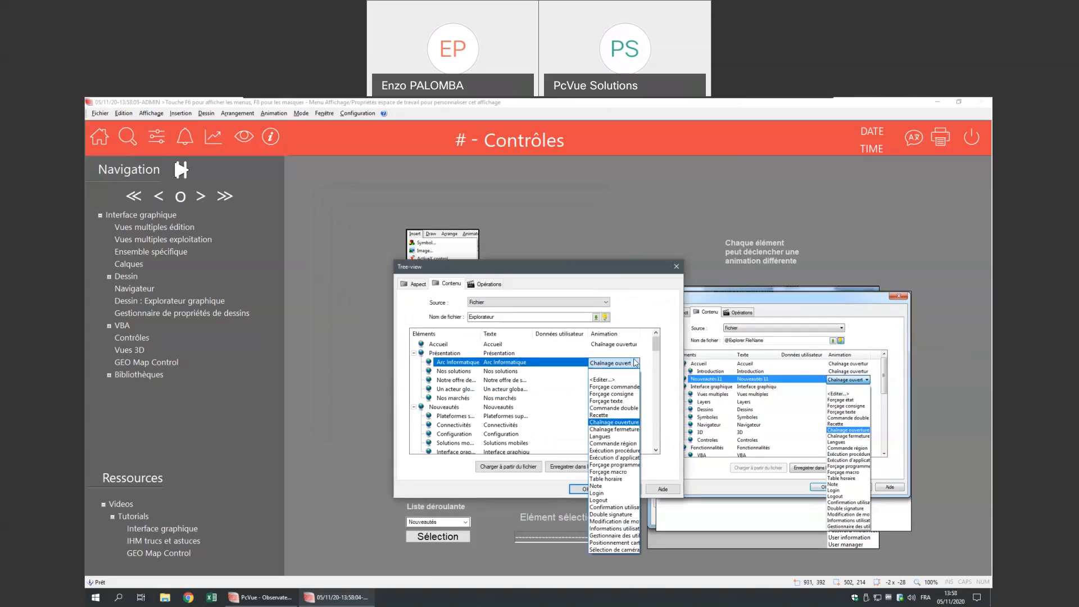
pyautogui.click(631, 379)
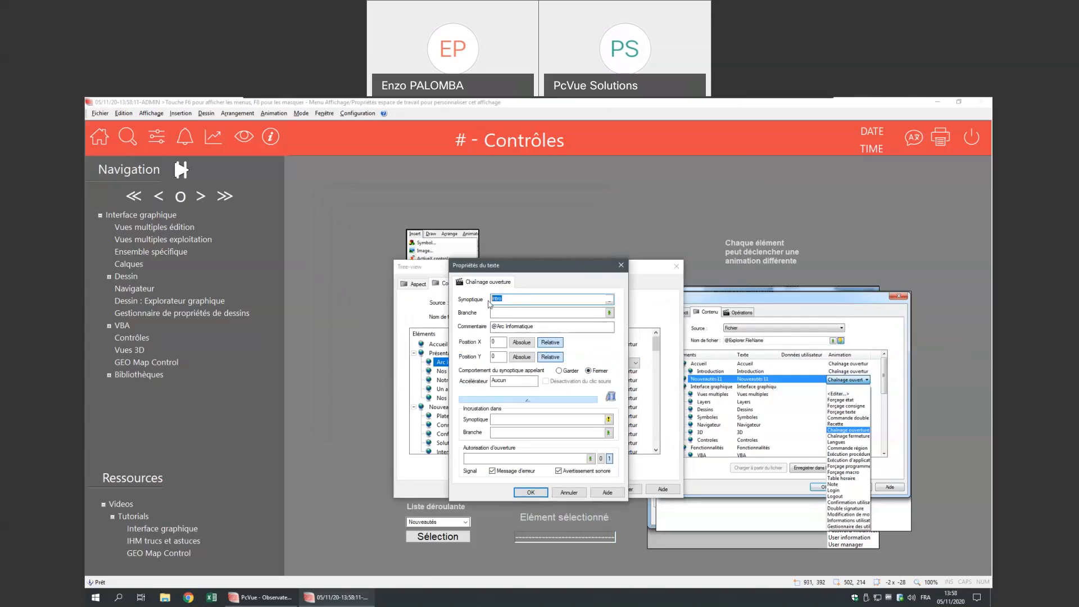
# - Close the text properties and cancel the tree-view dialog without changes
pyautogui.click(622, 266)
pyautogui.click(628, 491)
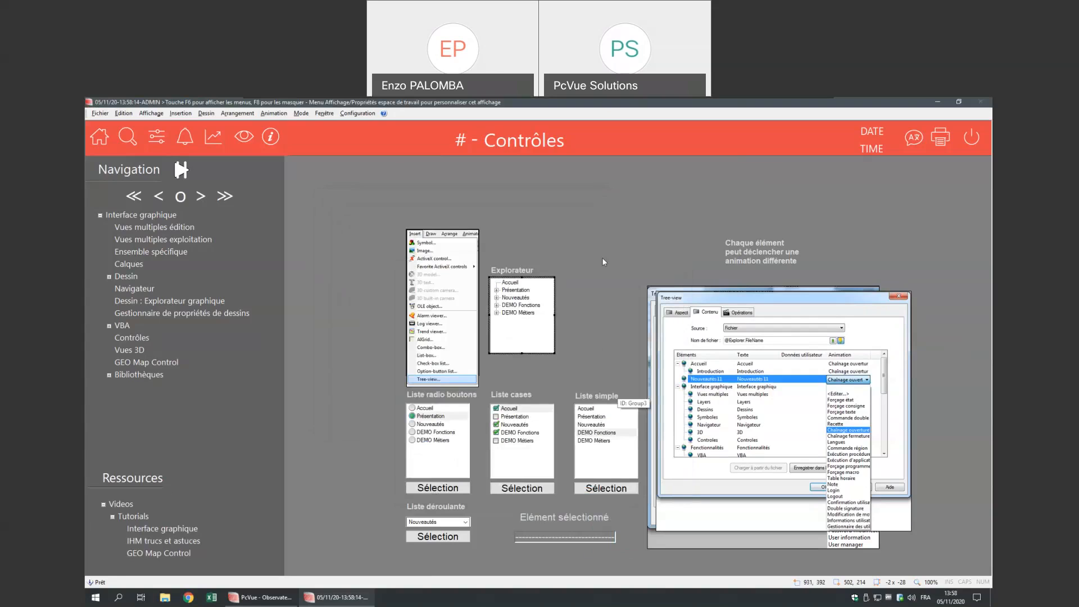
pyautogui.rightClick(395, 191)
# - Run the view, open Présentation from the Explorateur tree, tick Ne plus afficher, and close Diaporama
pyautogui.click(422, 266)
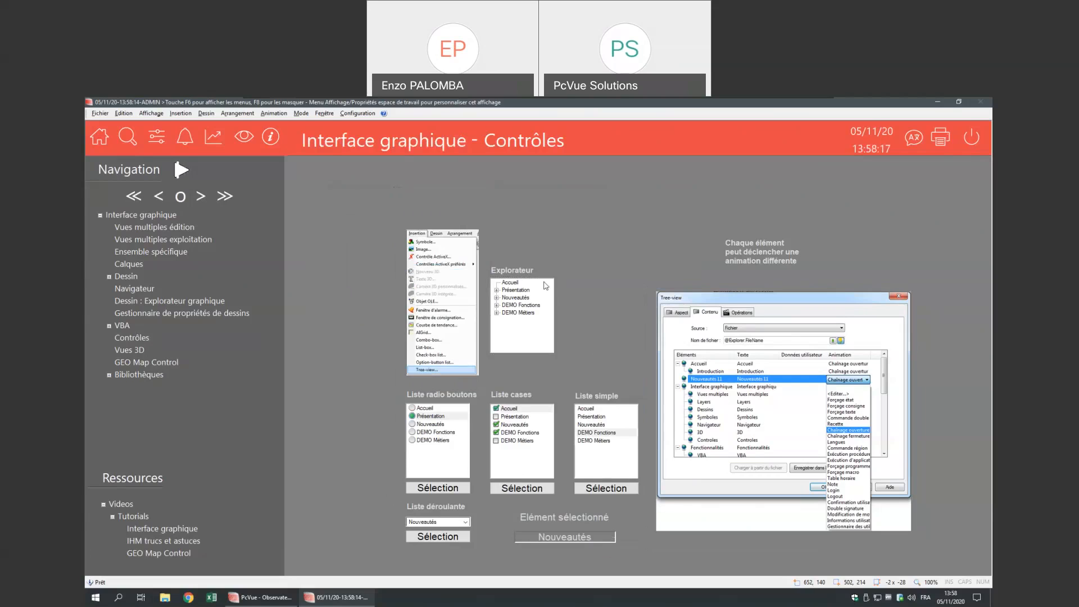
pyautogui.click(496, 290)
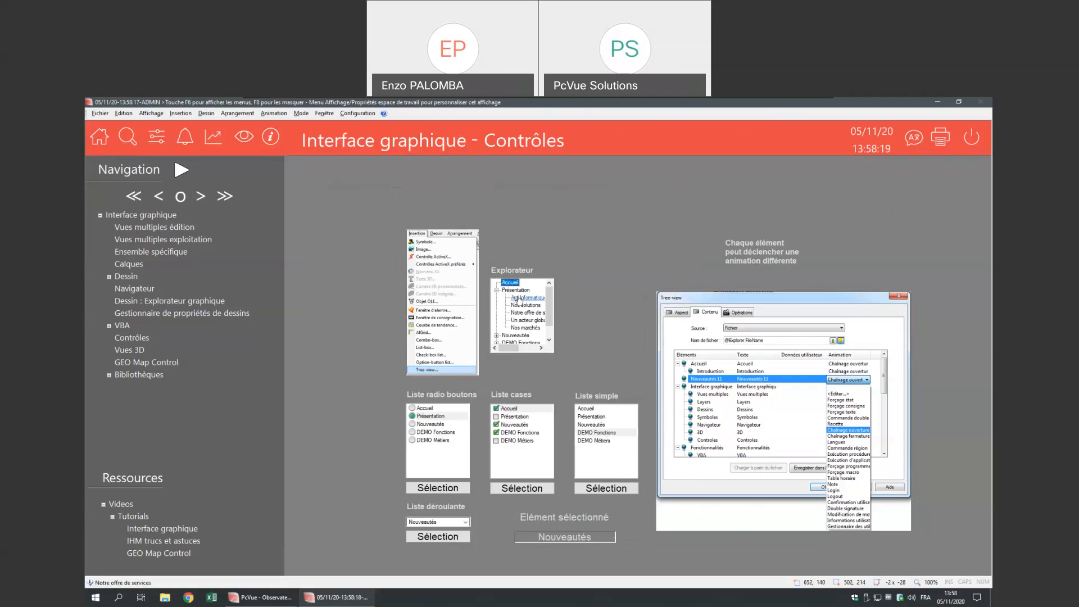
pyautogui.click(518, 301)
pyautogui.click(484, 255)
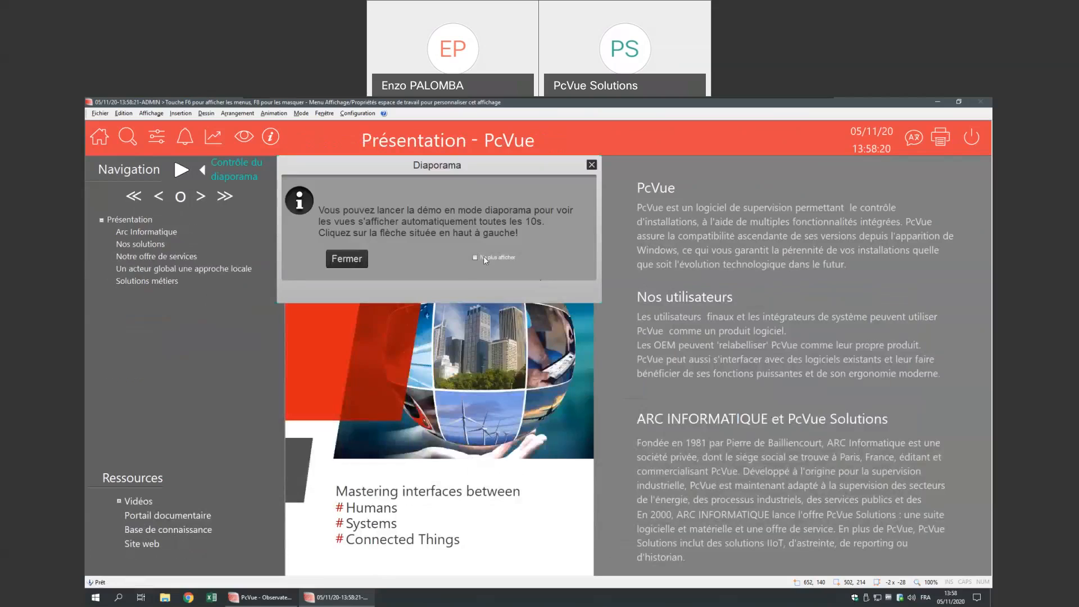
pyautogui.click(348, 259)
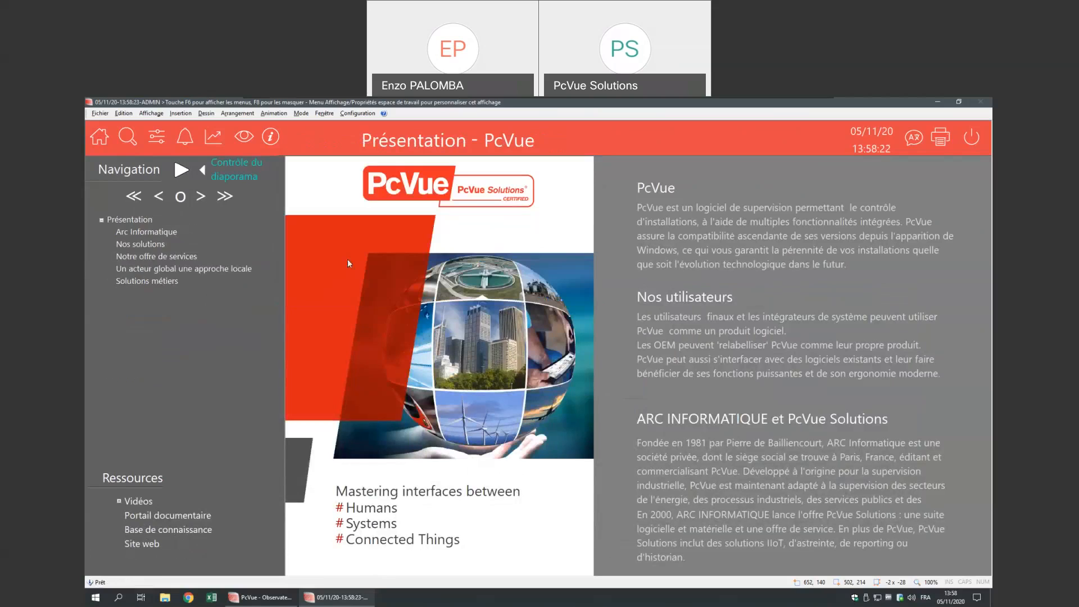
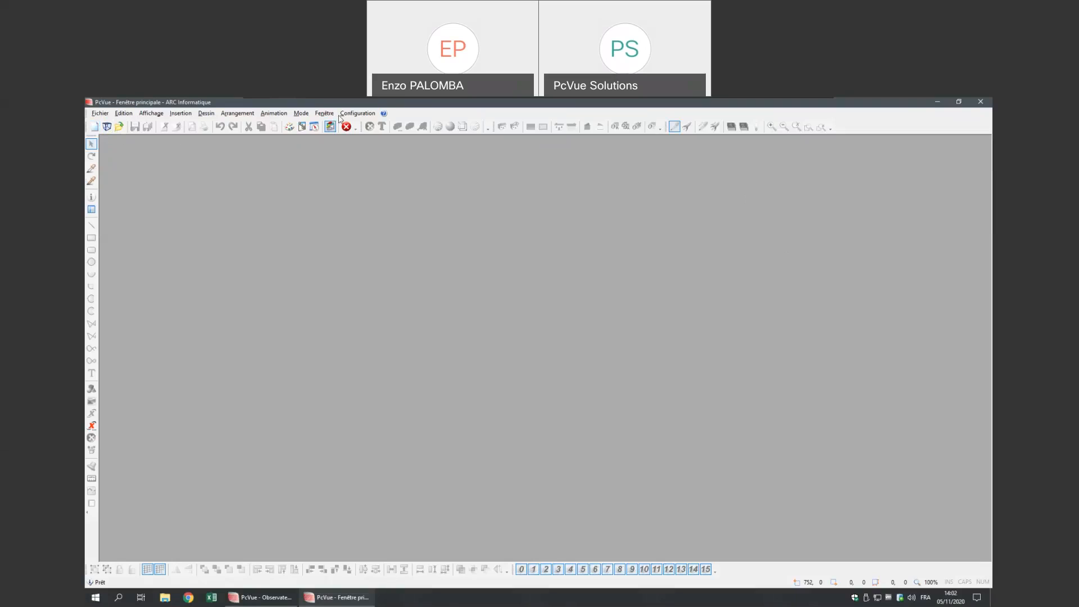
# - Close the language options and add a widened 'Mon texte en FR' label near a new mimic's top
pyautogui.moveTo(378, 237)
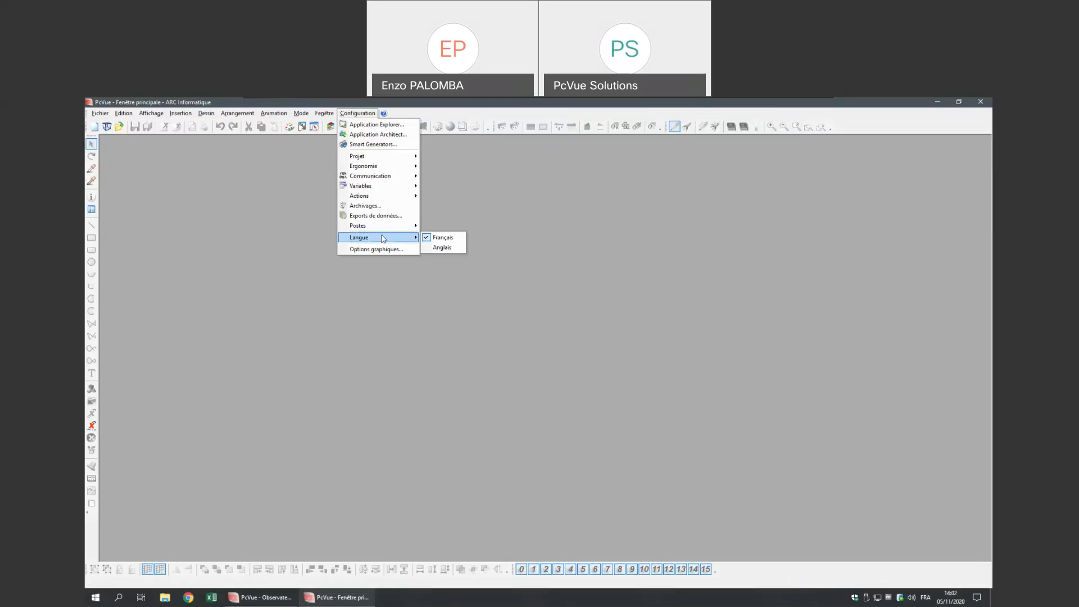
pyautogui.click(460, 223)
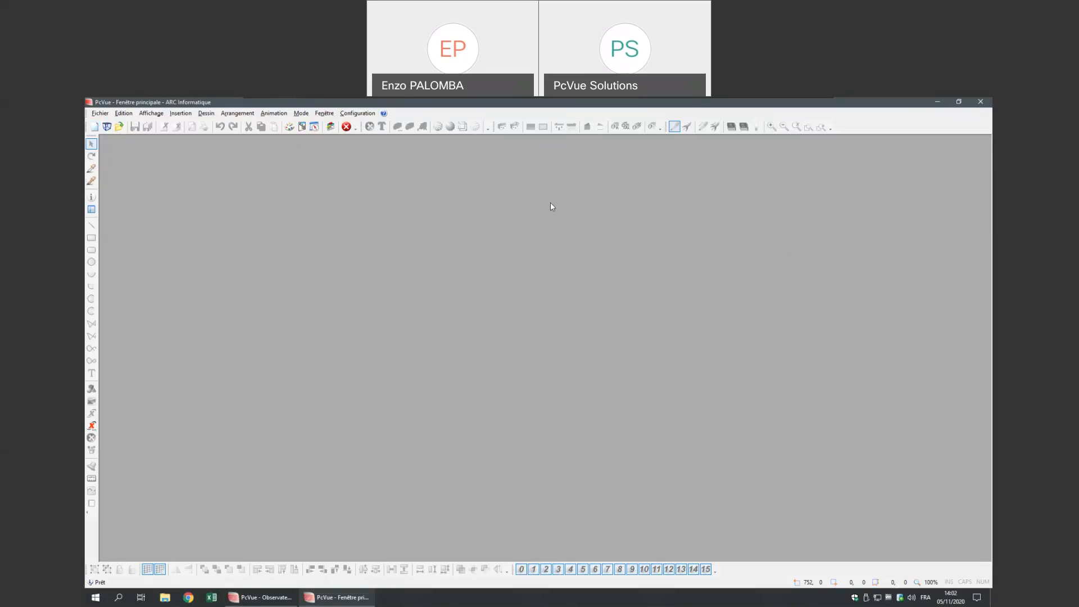
pyautogui.click(94, 126)
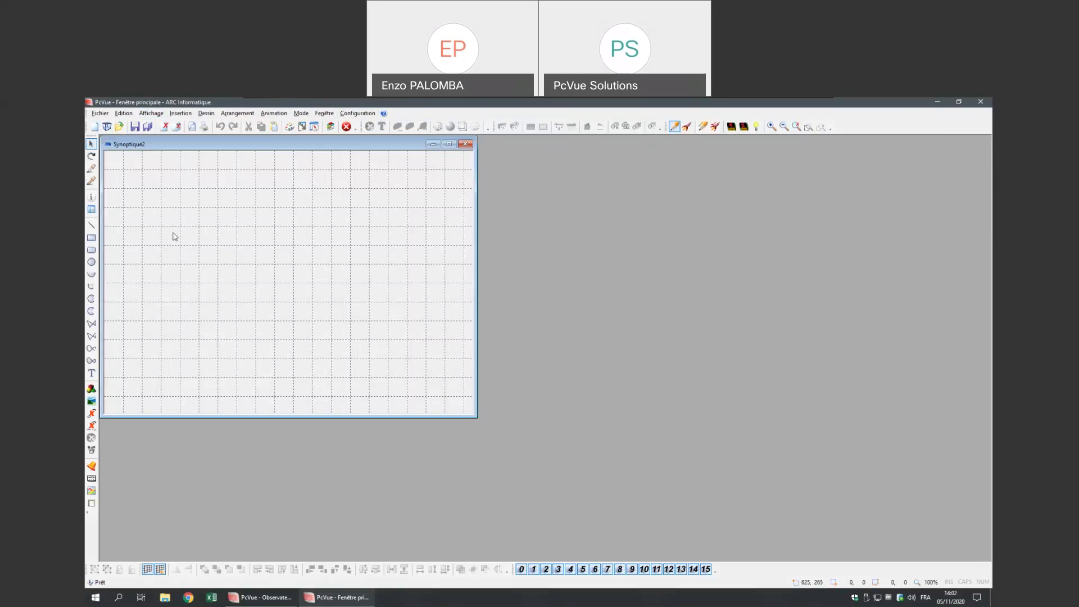
pyautogui.click(92, 373)
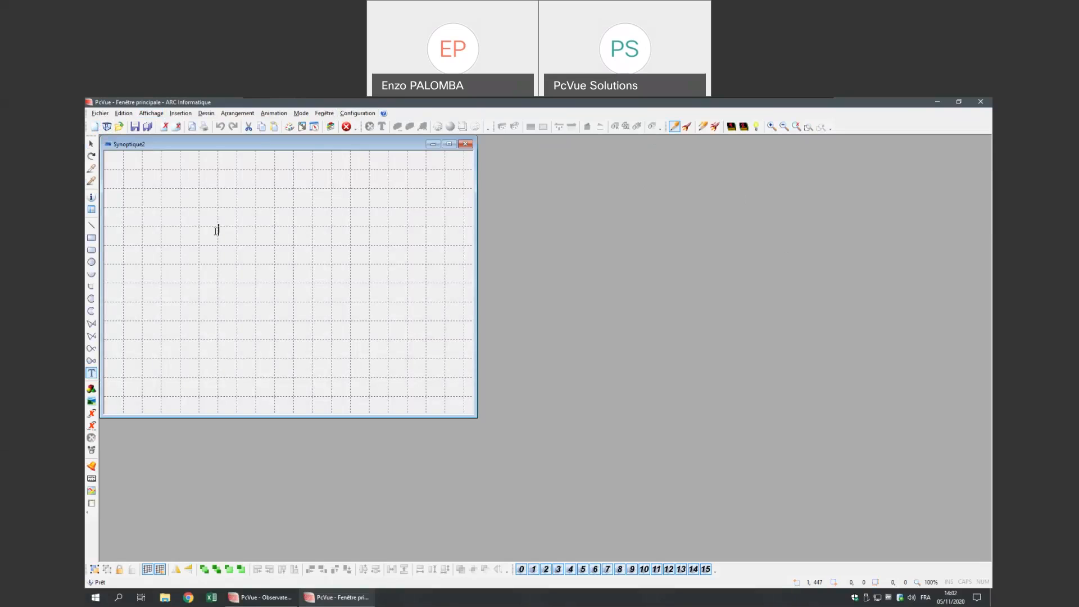
pyautogui.write('Mon texte en FR')
pyautogui.press('Escape')
pyautogui.moveTo(293, 232); pyautogui.dragTo(337, 224)
pyautogui.click(301, 267)
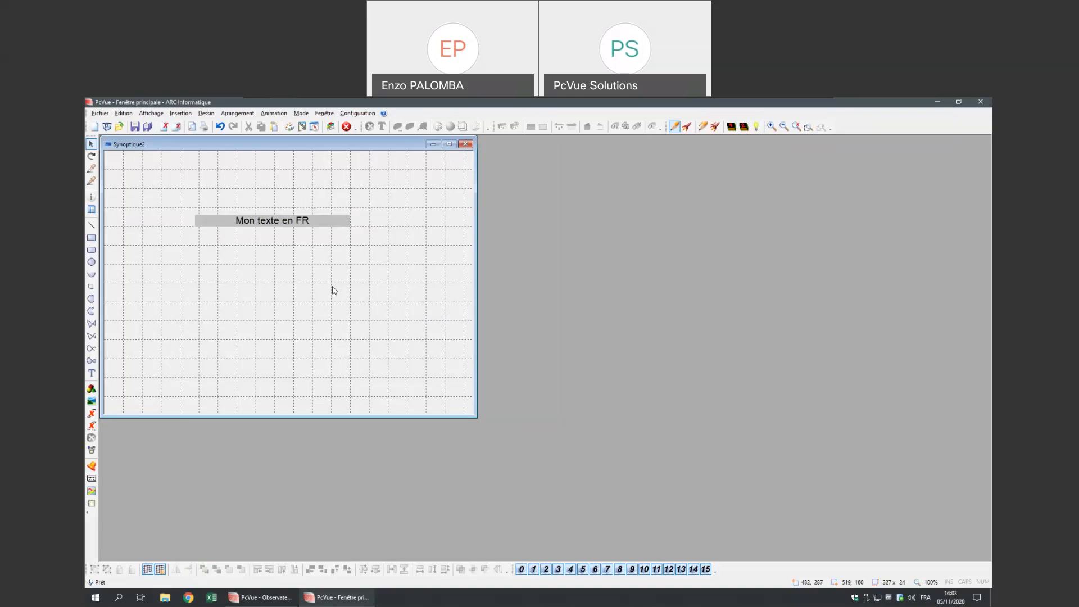
# - In Project Parameters > Langues, allow bilingualism, use Configuration 2 (Anglais) for archives, and apply
pyautogui.click(370, 114)
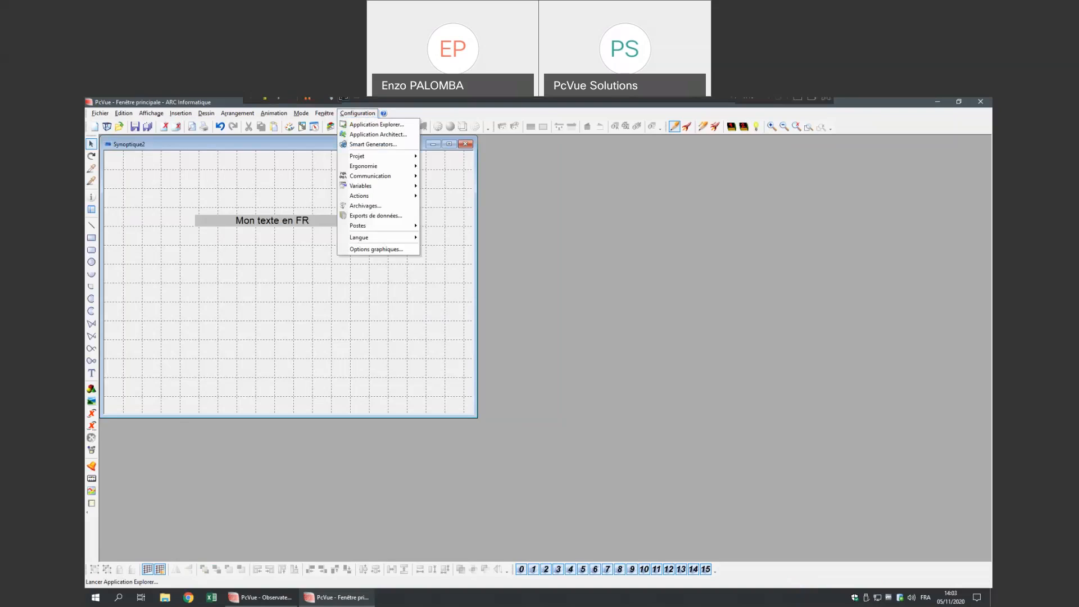
pyautogui.click(358, 113)
pyautogui.moveTo(377, 157)
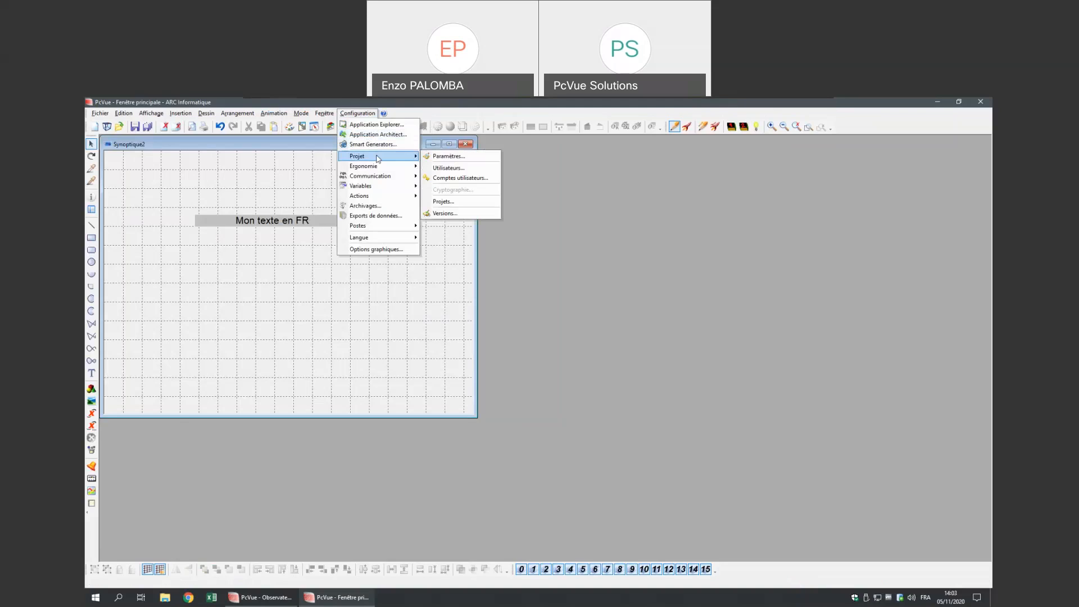
pyautogui.click(448, 156)
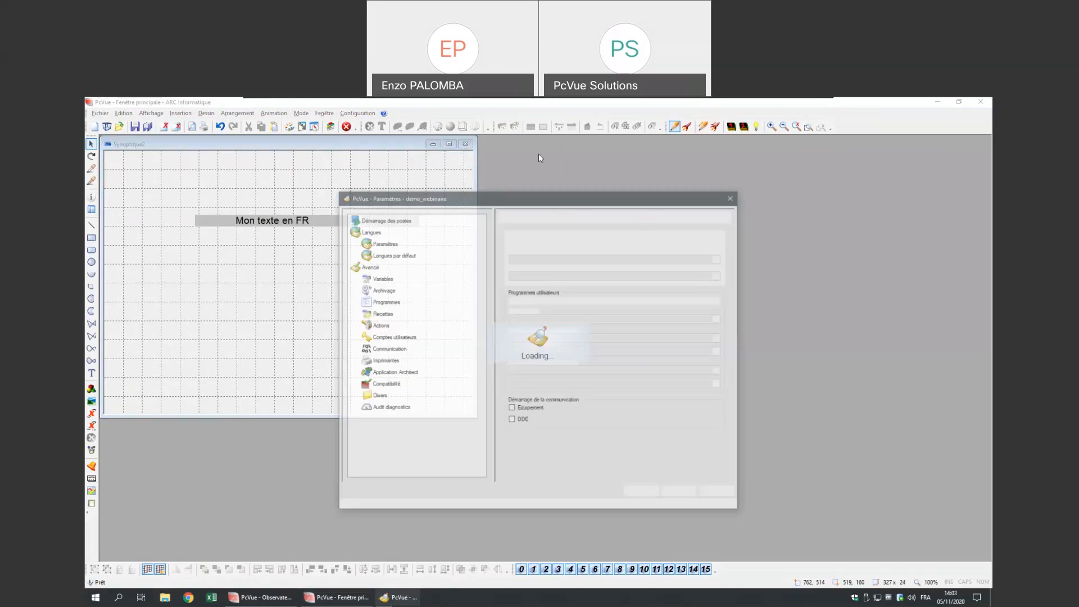
pyautogui.click(369, 230)
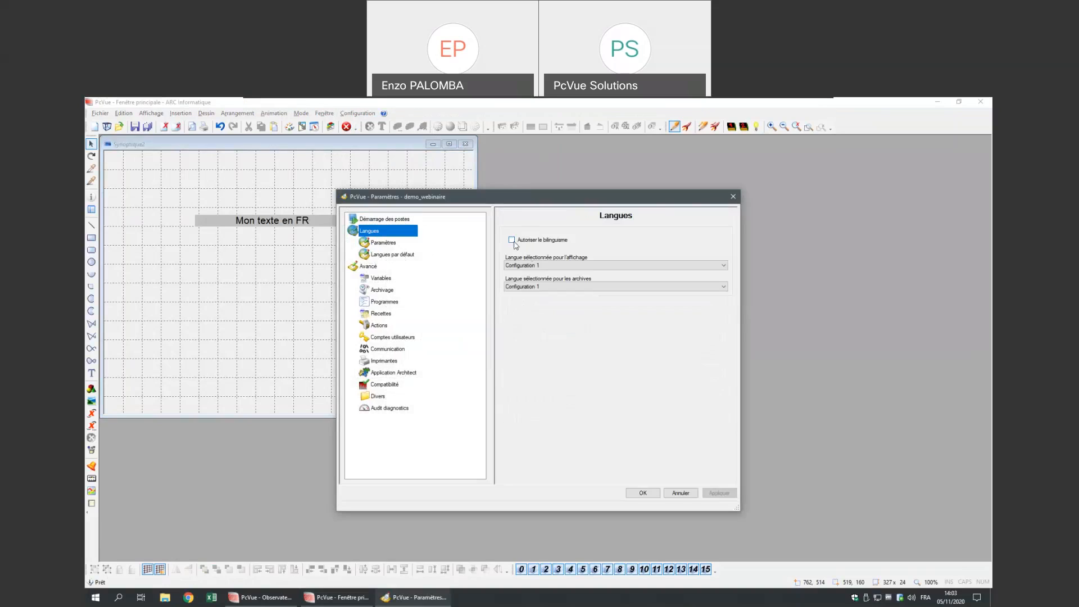
pyautogui.click(512, 240)
pyautogui.click(553, 287)
pyautogui.click(556, 303)
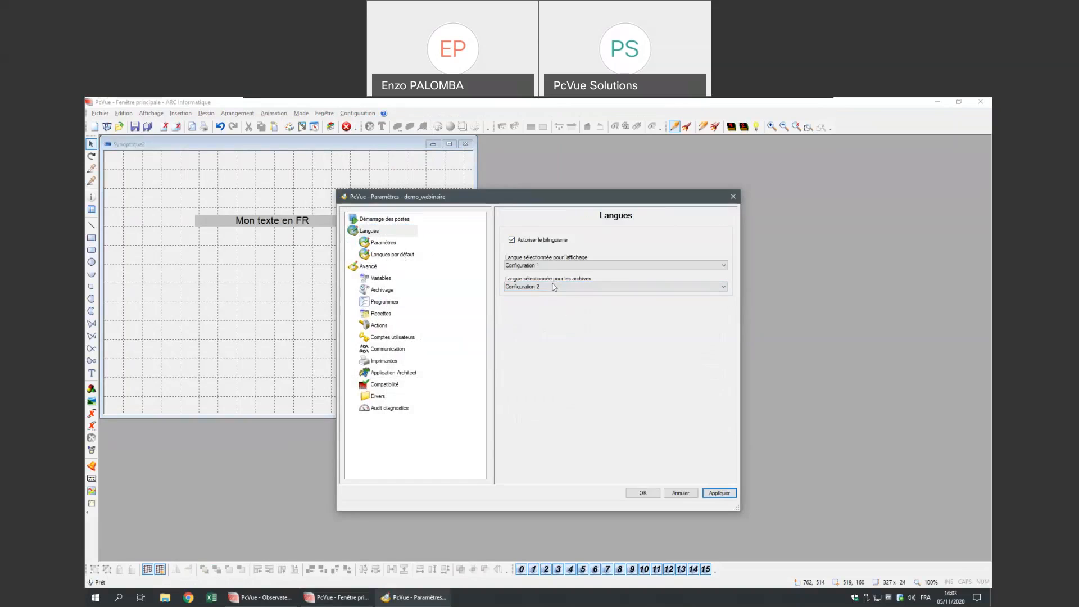
pyautogui.click(389, 243)
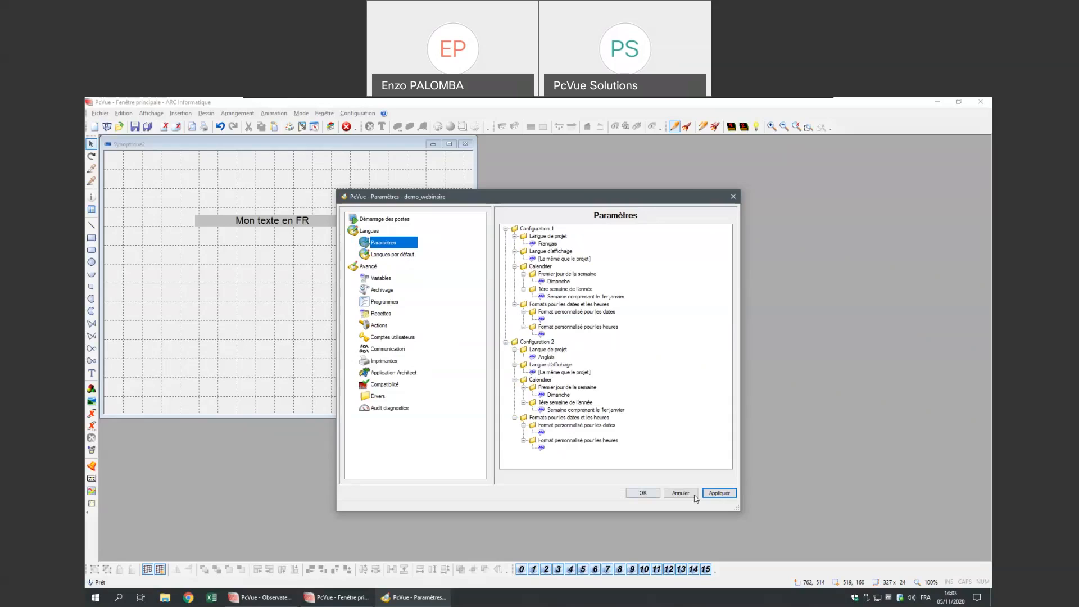
pyautogui.click(717, 494)
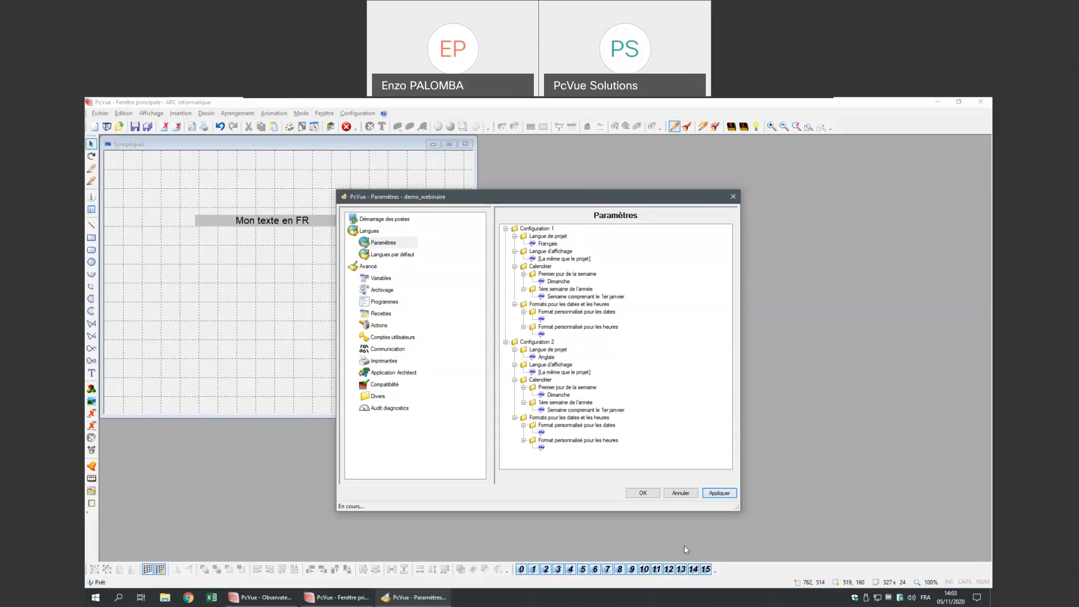
pyautogui.click(643, 493)
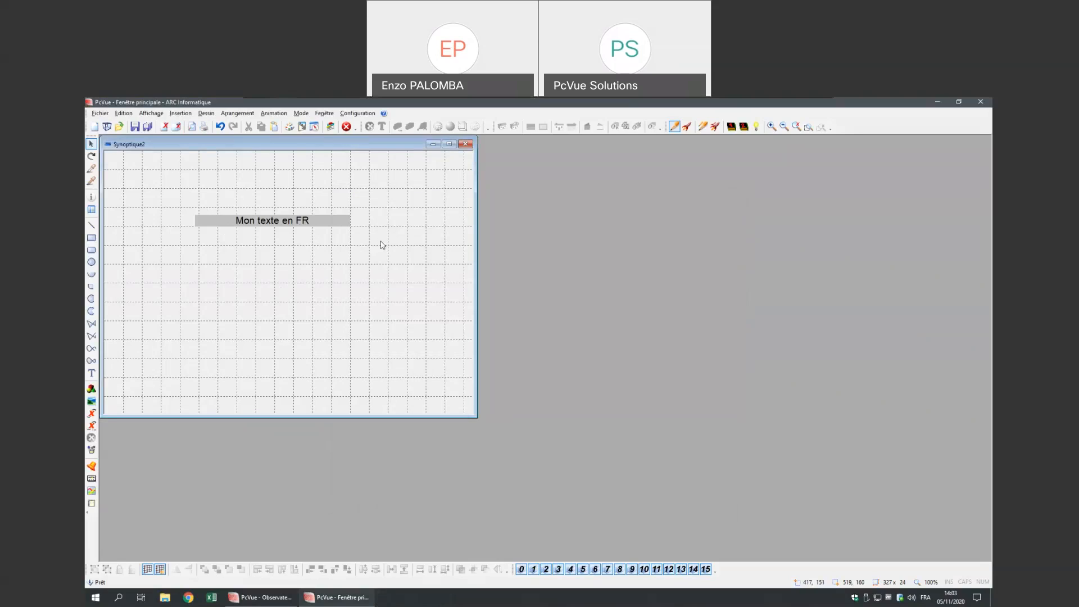
# - Switch the project language to Anglais
pyautogui.click(365, 115)
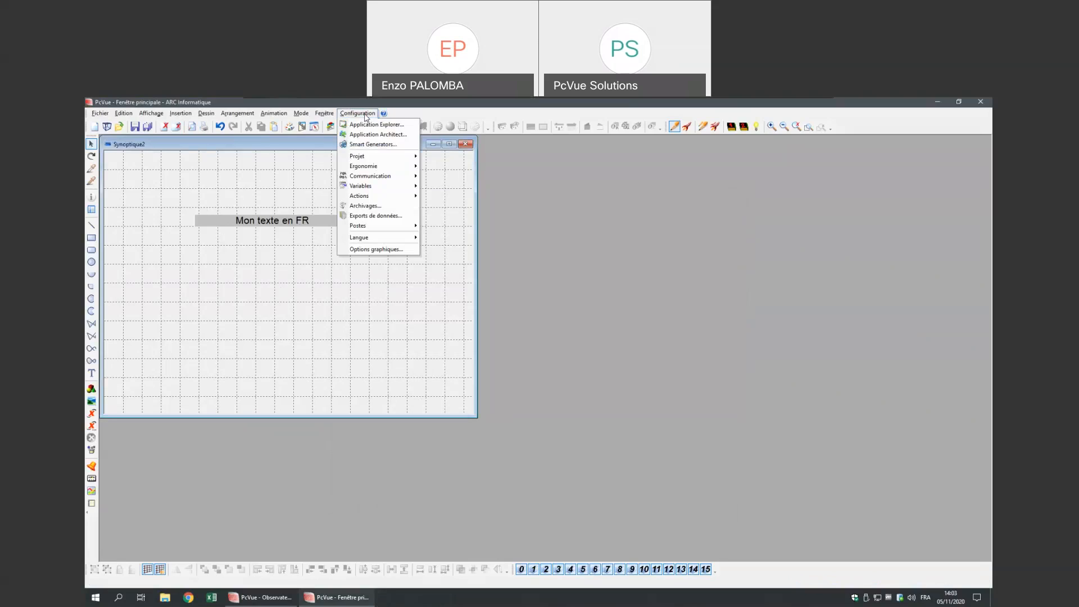
pyautogui.moveTo(392, 237)
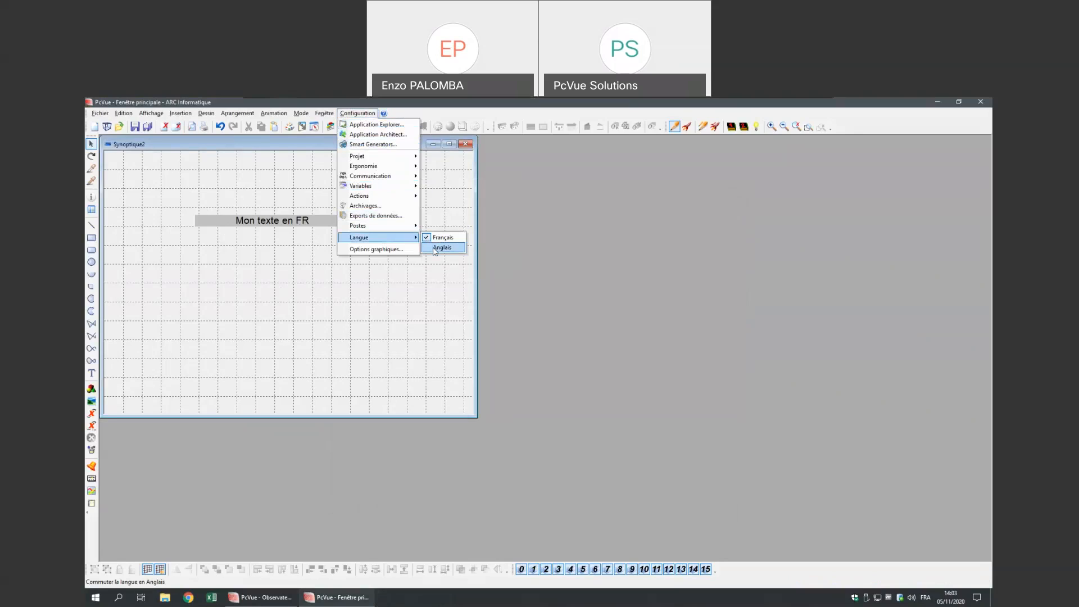
pyautogui.click(434, 249)
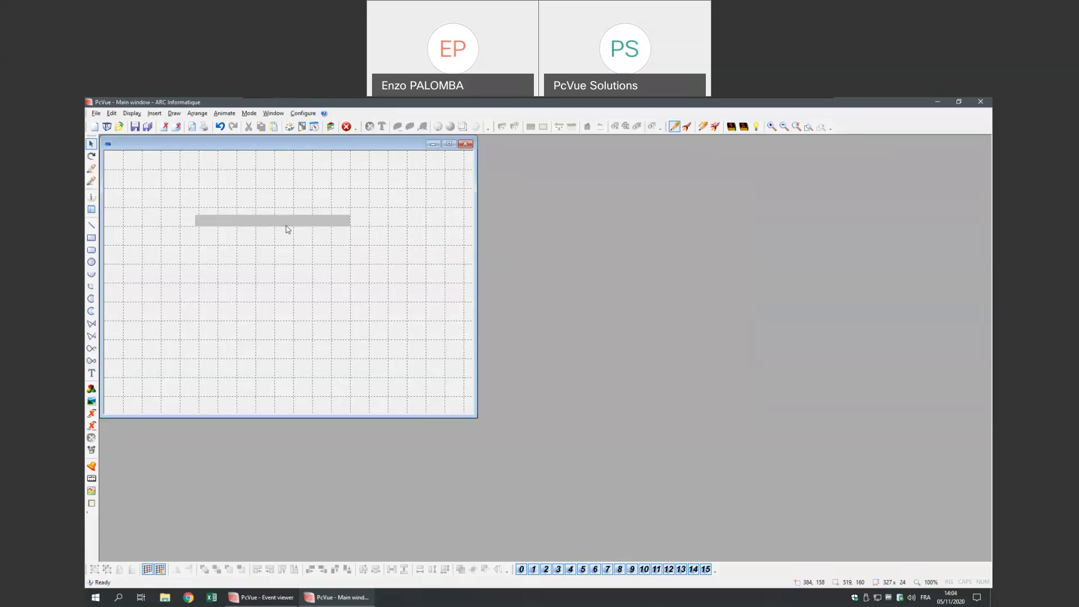
# - Enter 'My text in EN' as the label's English text
pyautogui.rightClick(286, 254)
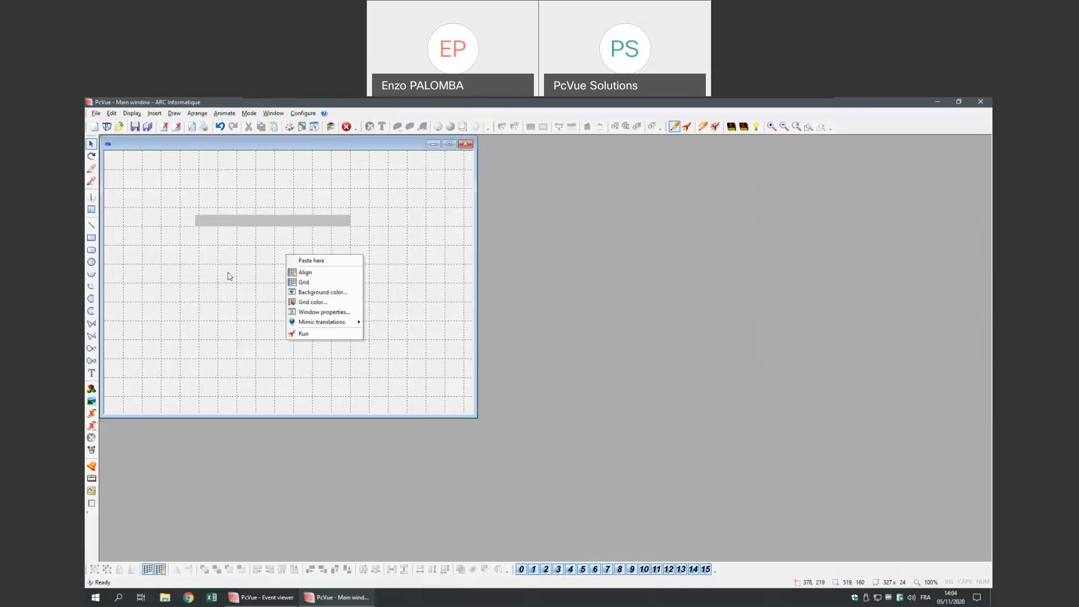
pyautogui.click(213, 251)
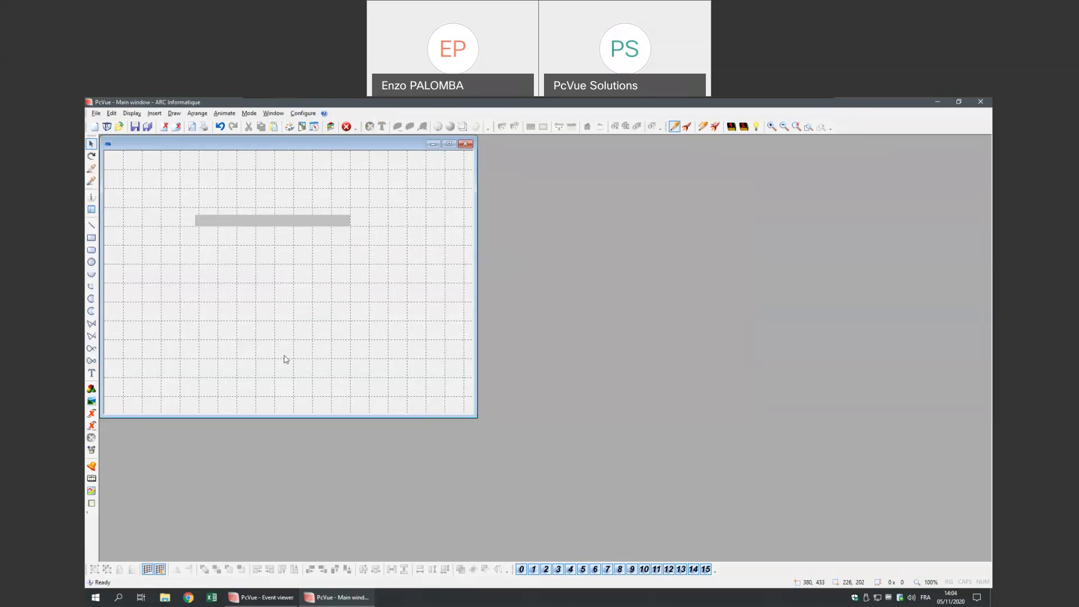
pyautogui.doubleClick(297, 223)
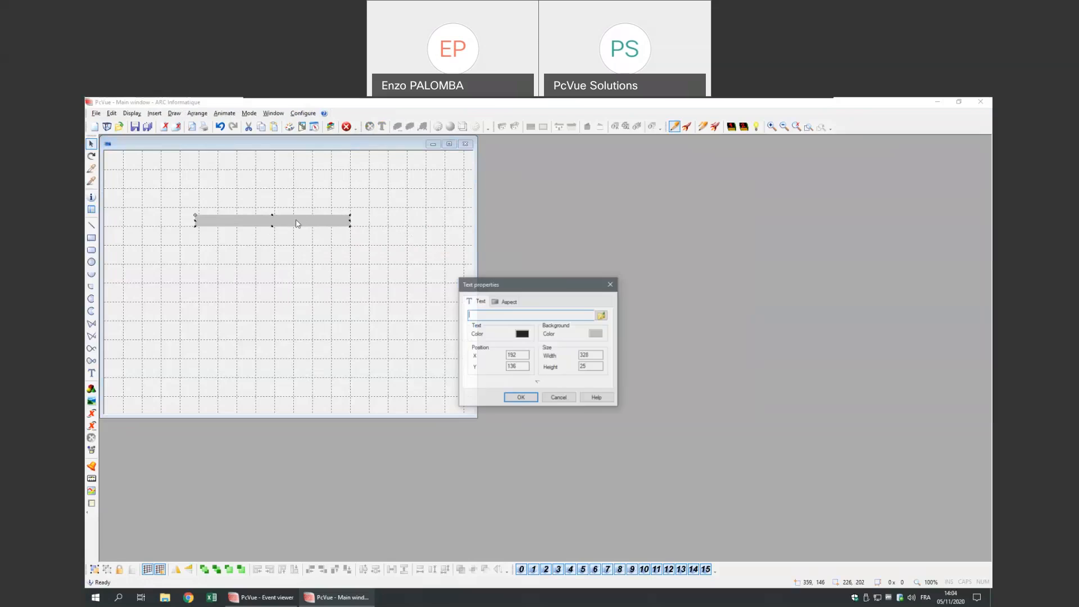
pyautogui.write('M')
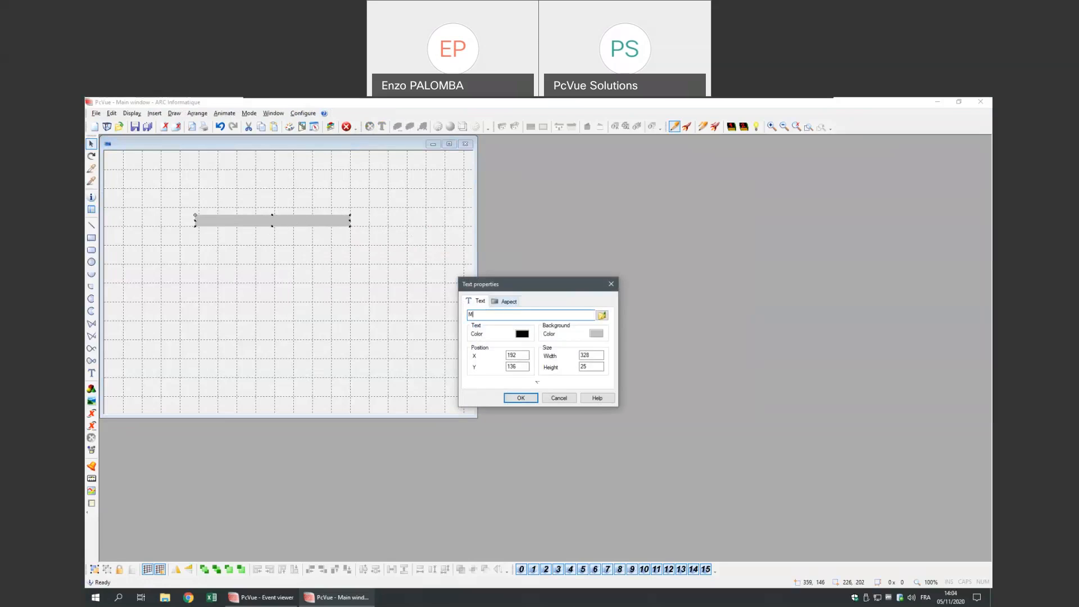
pyautogui.write('y text in EN')
pyautogui.click(527, 396)
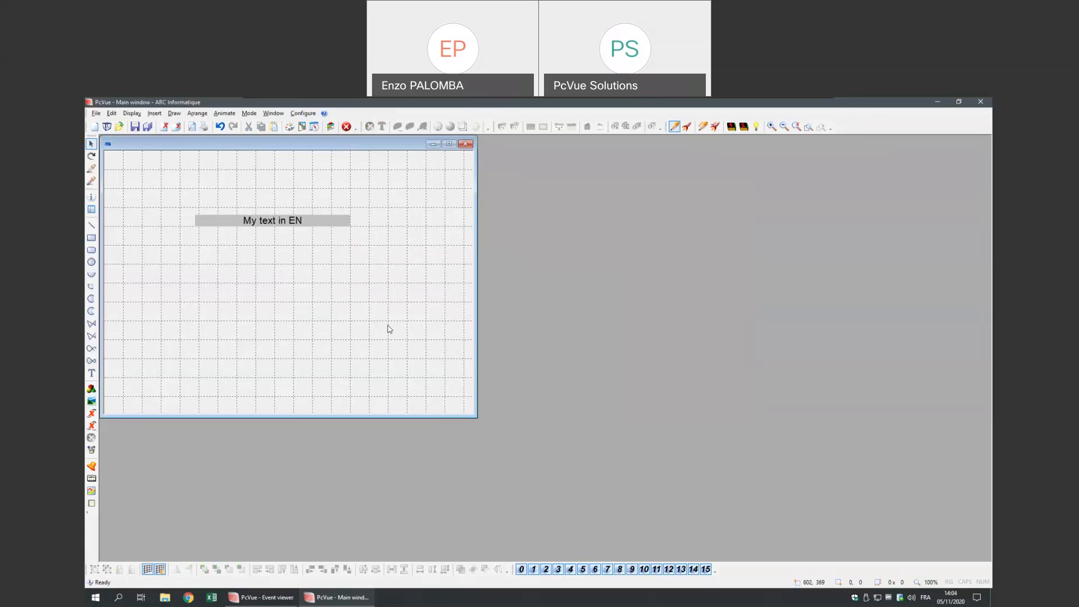
# - Draw a small rounded rectangle to the left of the label
pyautogui.click(91, 250)
pyautogui.moveTo(127, 212); pyautogui.dragTo(161, 233)
pyautogui.click(181, 282)
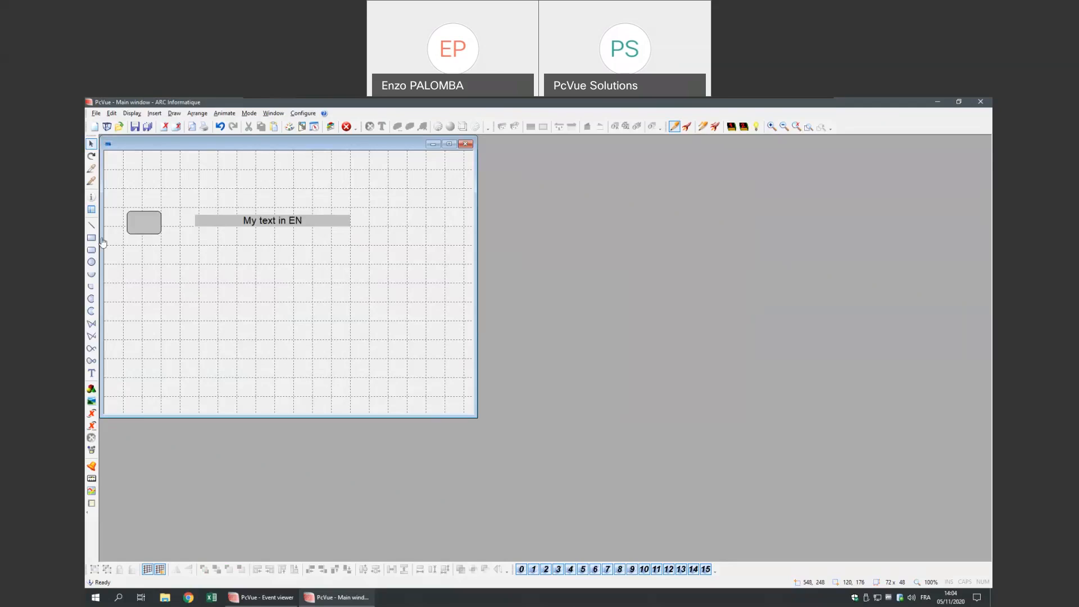
pyautogui.click(149, 223)
pyautogui.rightClick(150, 222)
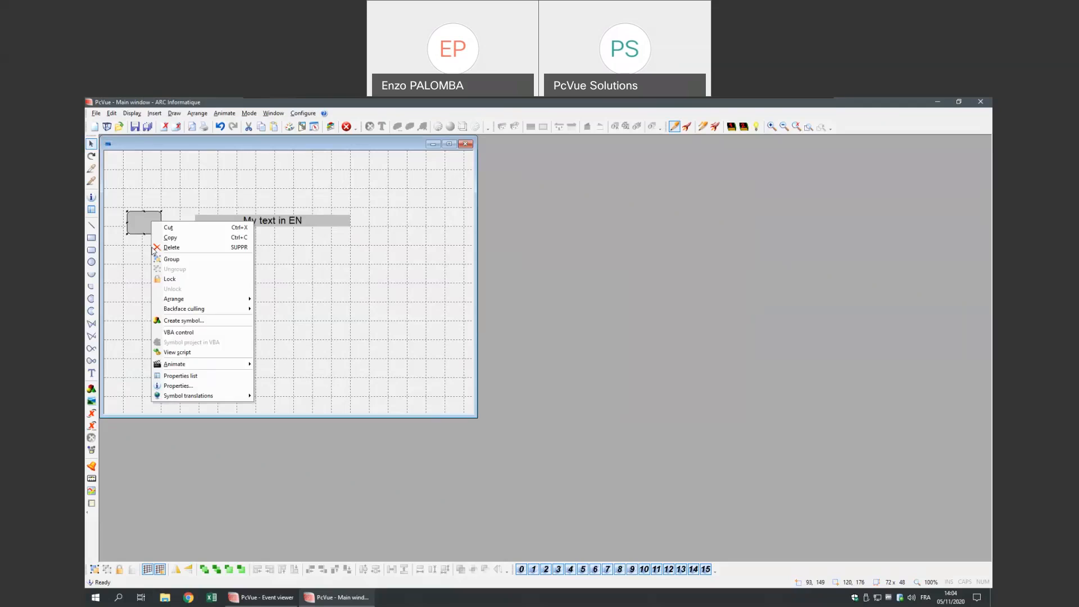
pyautogui.moveTo(224, 365)
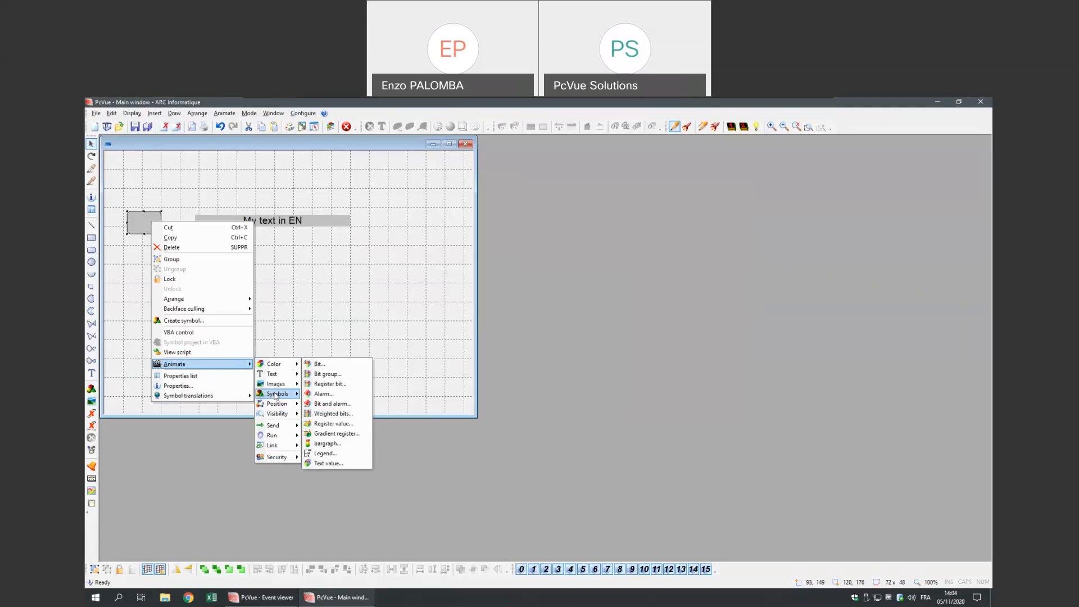
pyautogui.moveTo(292, 425)
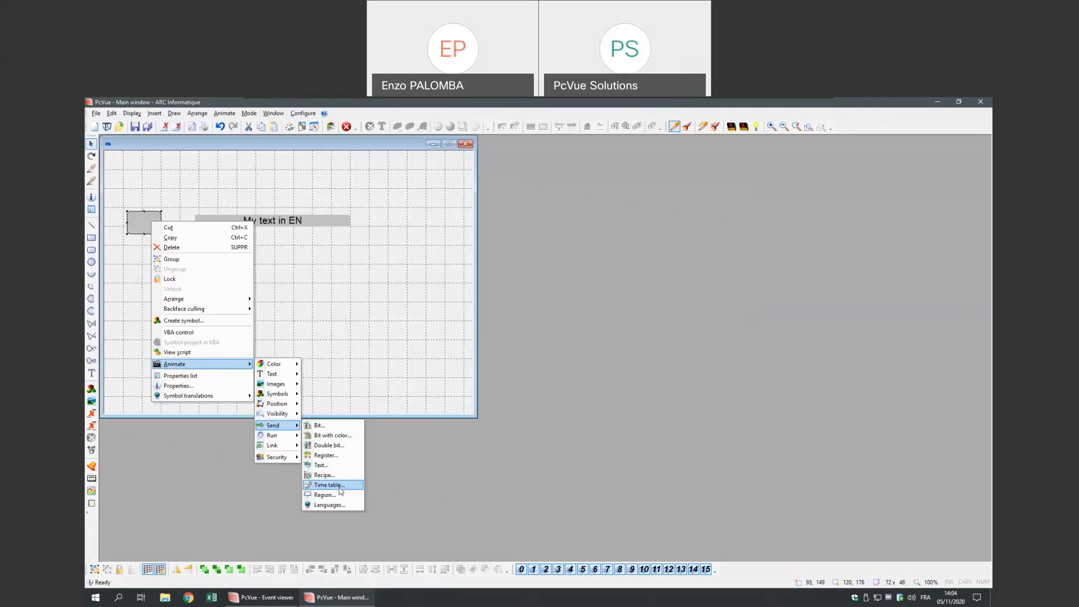
pyautogui.click(328, 505)
pyautogui.moveTo(546, 278)
pyautogui.mouseDown()
pyautogui.moveTo(474, 218)
pyautogui.moveTo(469, 198)
pyautogui.mouseUp()
pyautogui.click(492, 233)
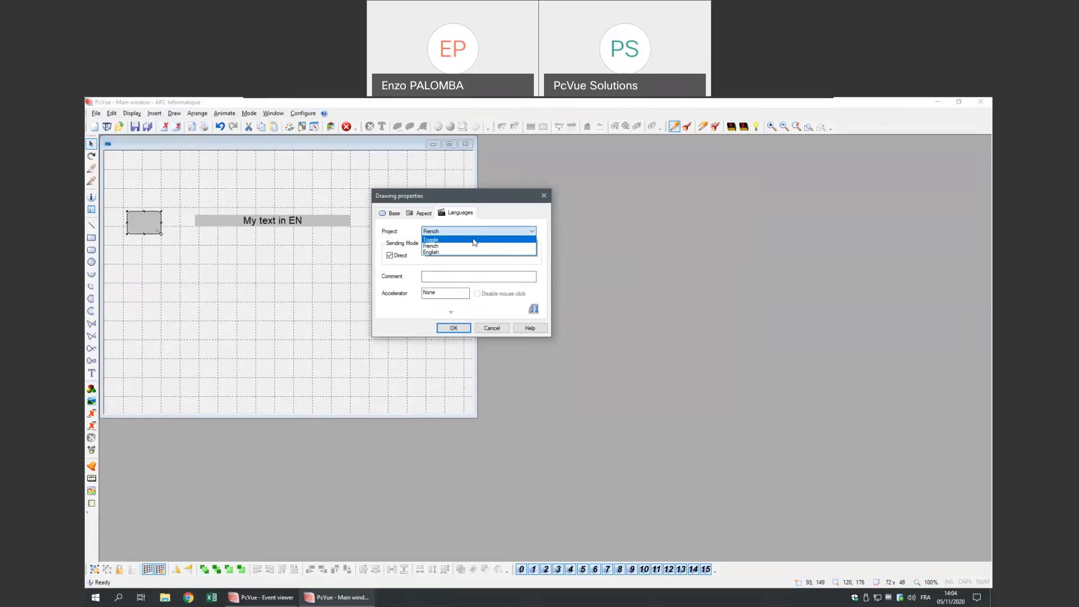
pyautogui.click(474, 240)
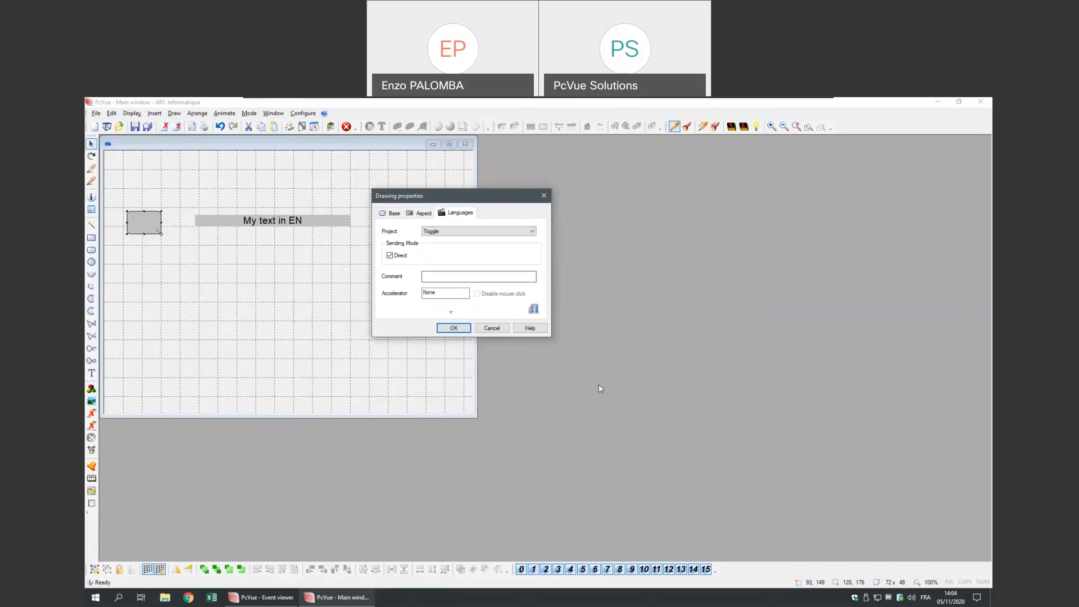
pyautogui.click(471, 278)
pyautogui.write('@Toggle Languag')
pyautogui.click(464, 327)
# - Run the mimic and use the button to switch the texts back to French
pyautogui.rightClick(296, 296)
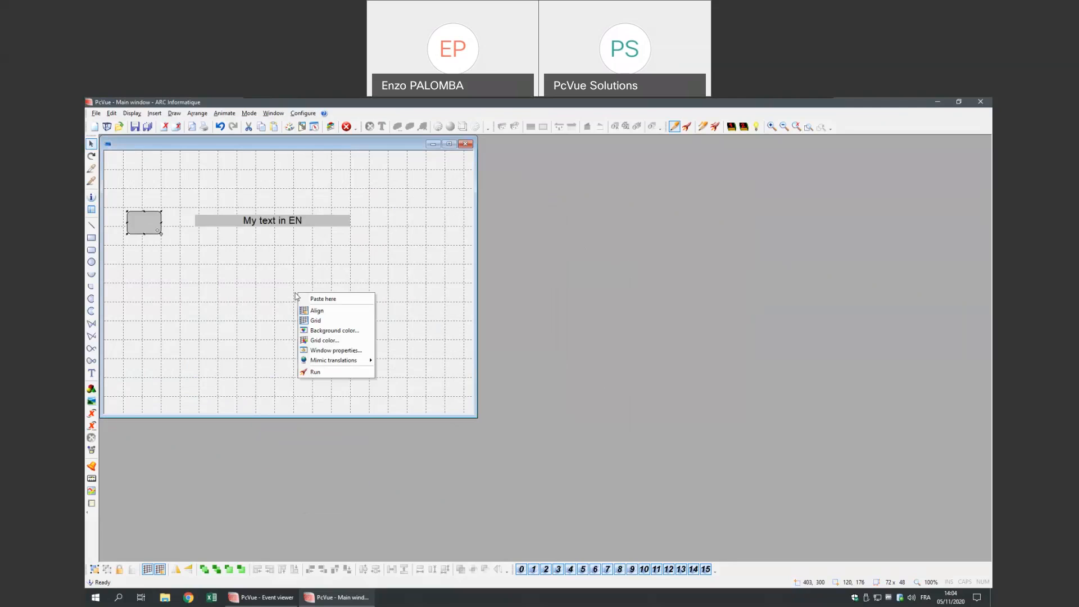
pyautogui.click(314, 371)
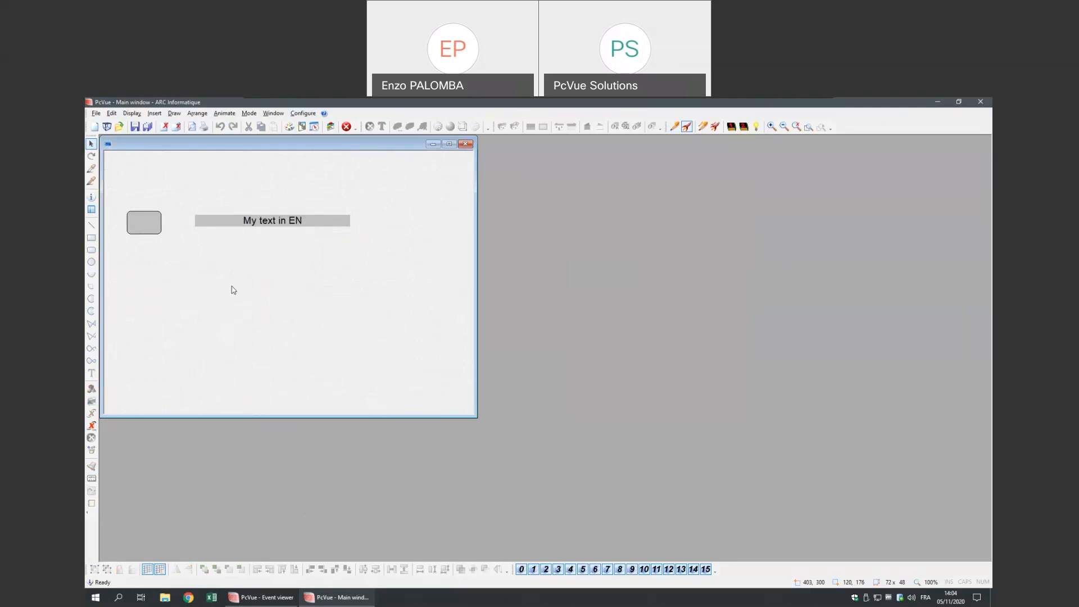
pyautogui.click(144, 225)
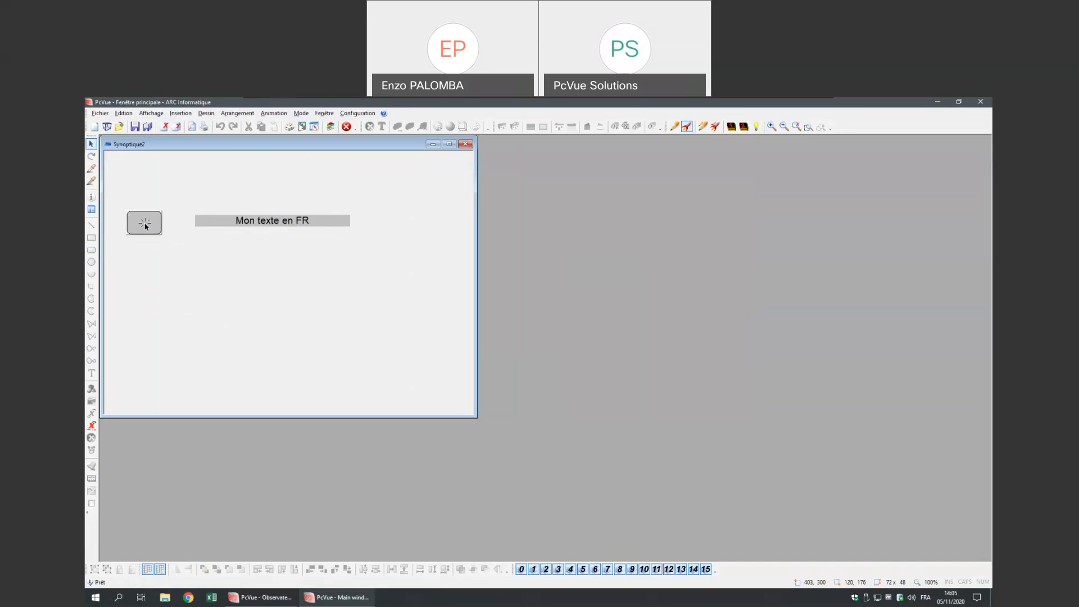
pyautogui.rightClick(272, 349)
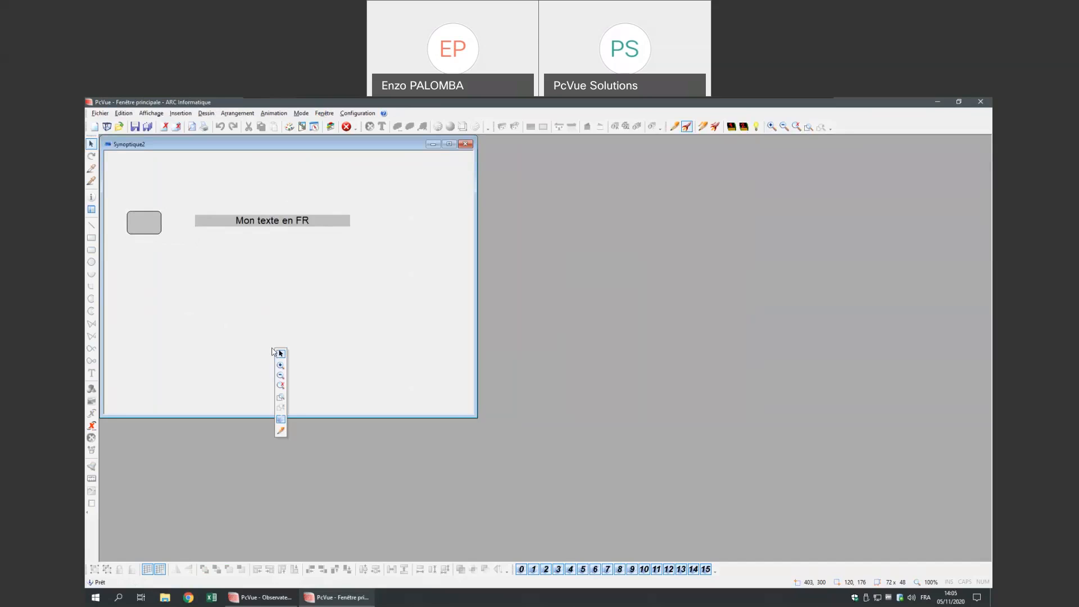
pyautogui.click(283, 432)
pyautogui.doubleClick(156, 230)
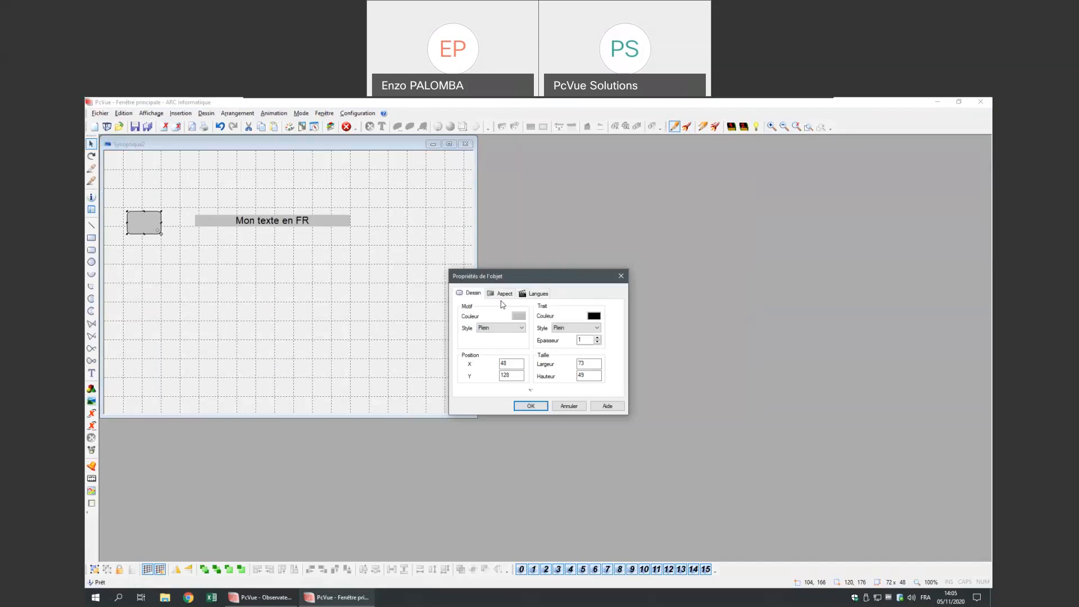
pyautogui.click(523, 293)
pyautogui.write('@')
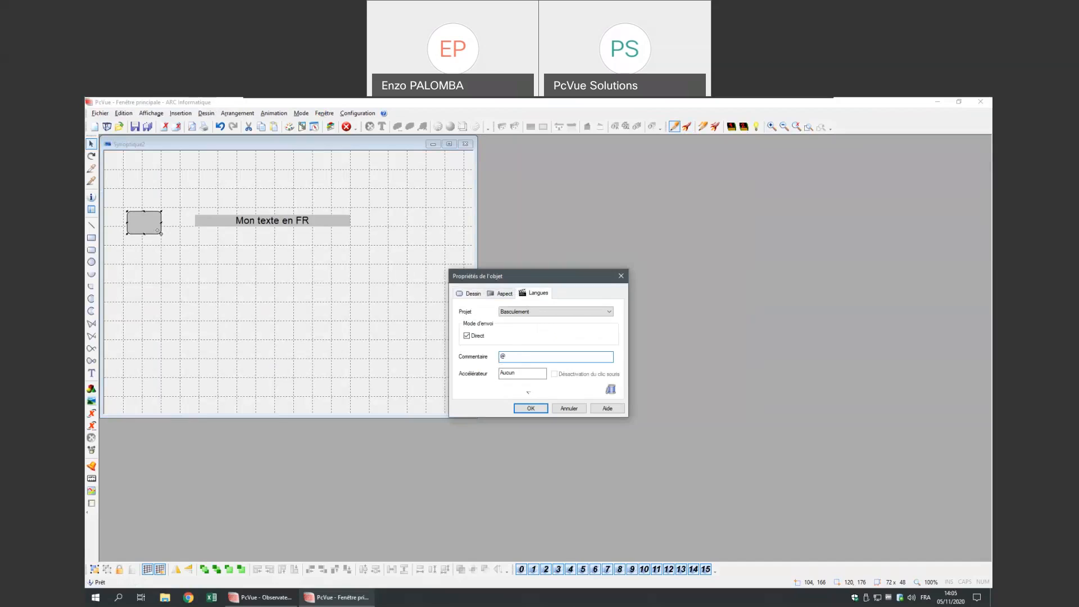
pyautogui.write('CHnagement de')
pyautogui.press('BackSpace')
pyautogui.press('BackSpace')
pyautogui.press('BackSpace')
pyautogui.press('BackSpace')
pyautogui.press('BackSpace')
pyautogui.press('BackSpace')
pyautogui.press('BackSpace')
pyautogui.press('BackSpace')
pyautogui.press('BackSpace')
pyautogui.press('BackSpace')
pyautogui.press('BackSpace')
pyautogui.press('BackSpace')
pyautogui.write('hangement de langu')
pyautogui.click(538, 409)
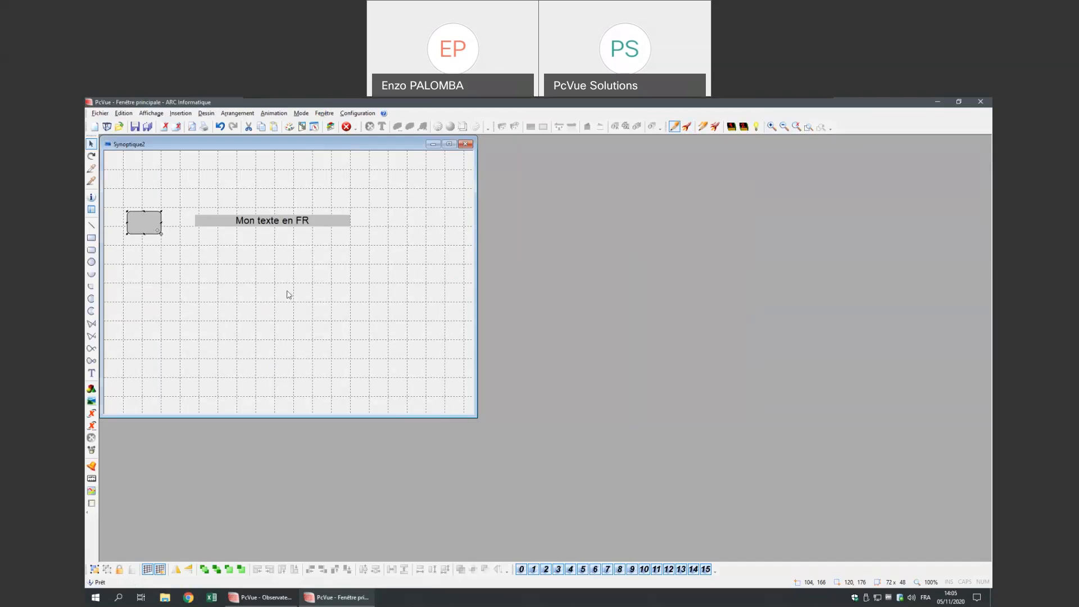
# - Test the toggle in run mode, English then French, and start saving the mimic
pyautogui.rightClick(248, 286)
pyautogui.click(271, 363)
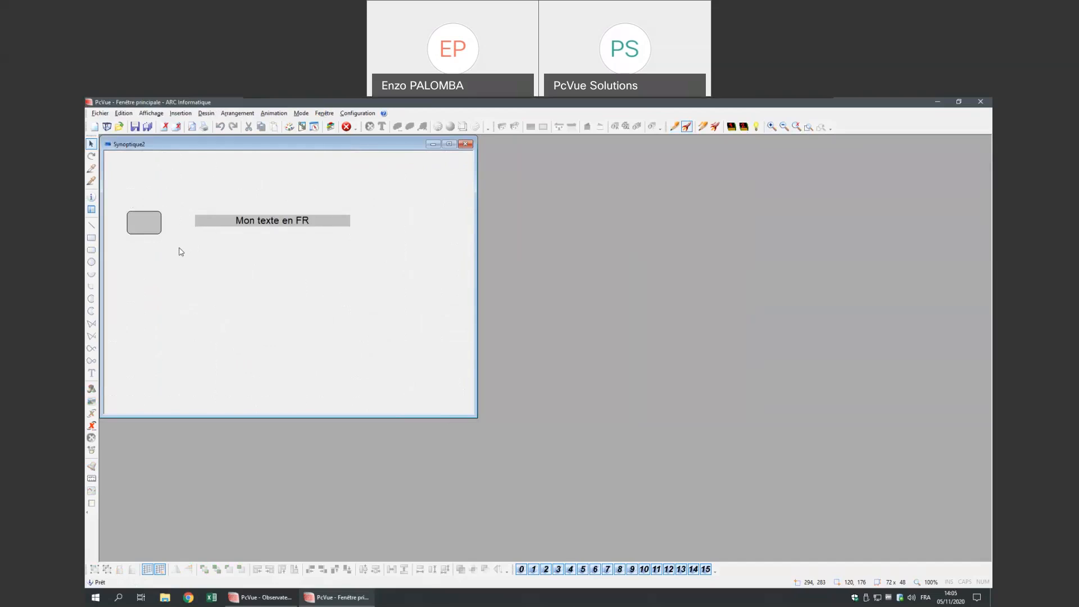
pyautogui.click(151, 227)
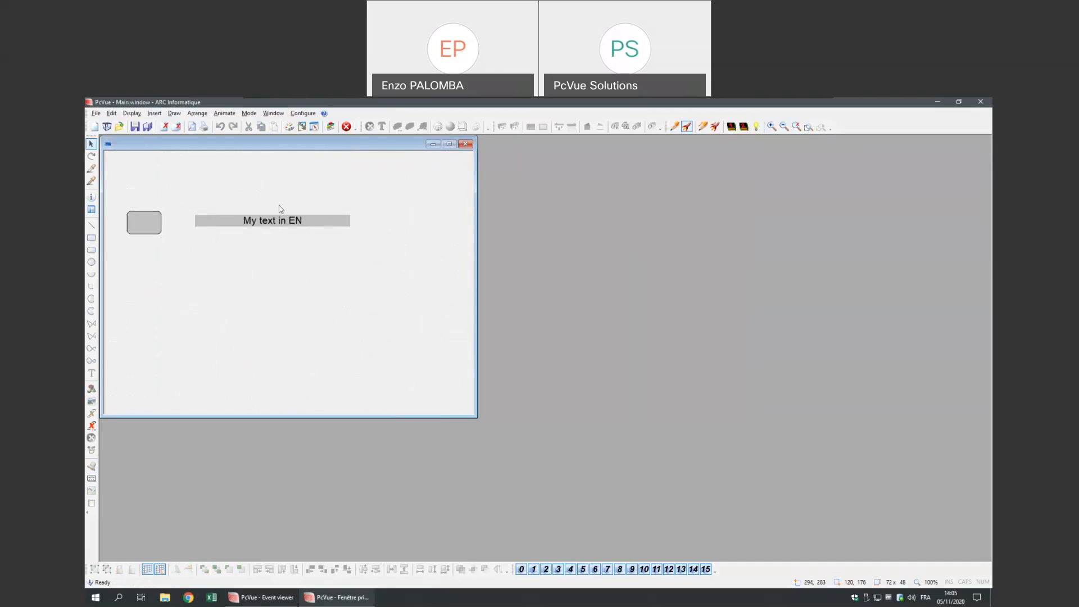
pyautogui.click(150, 226)
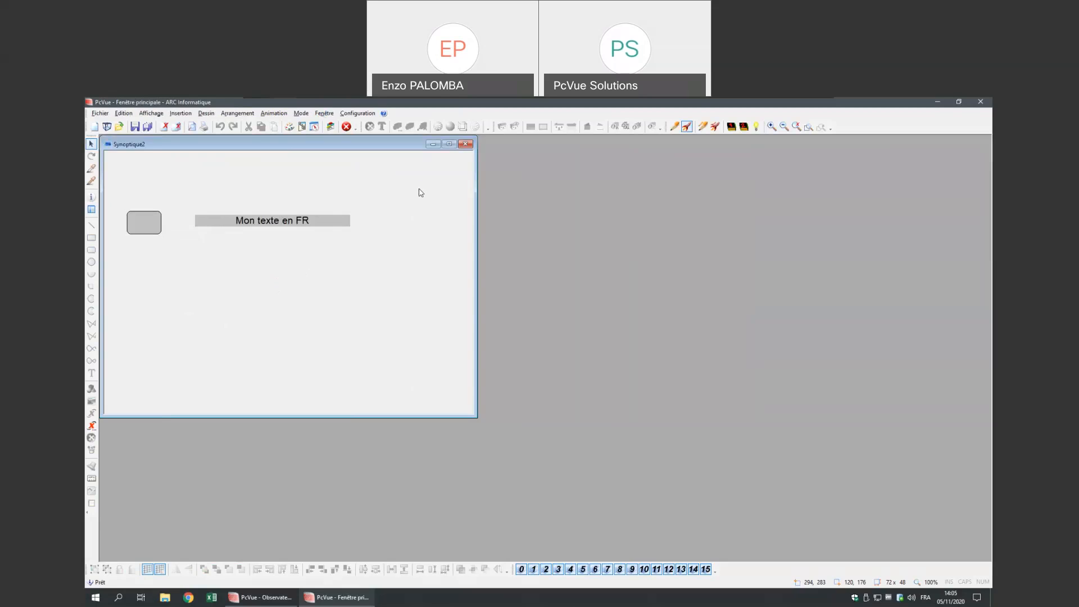
pyautogui.rightClick(283, 317)
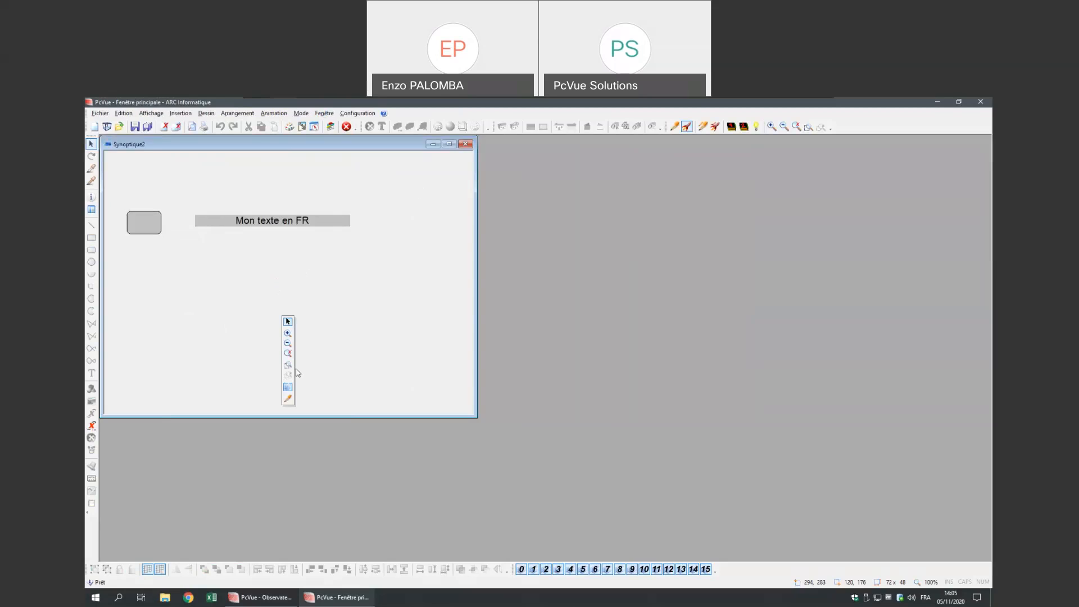
pyautogui.click(135, 127)
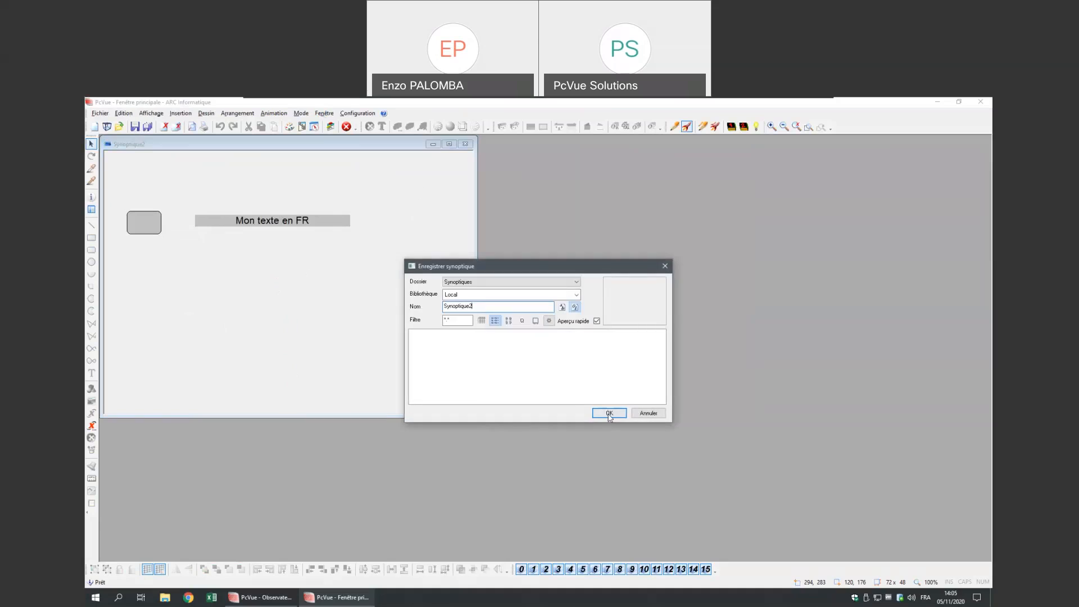
# - Save the mimic as Synoptique2 and return to edit mode
pyautogui.click(609, 413)
pyautogui.rightClick(218, 319)
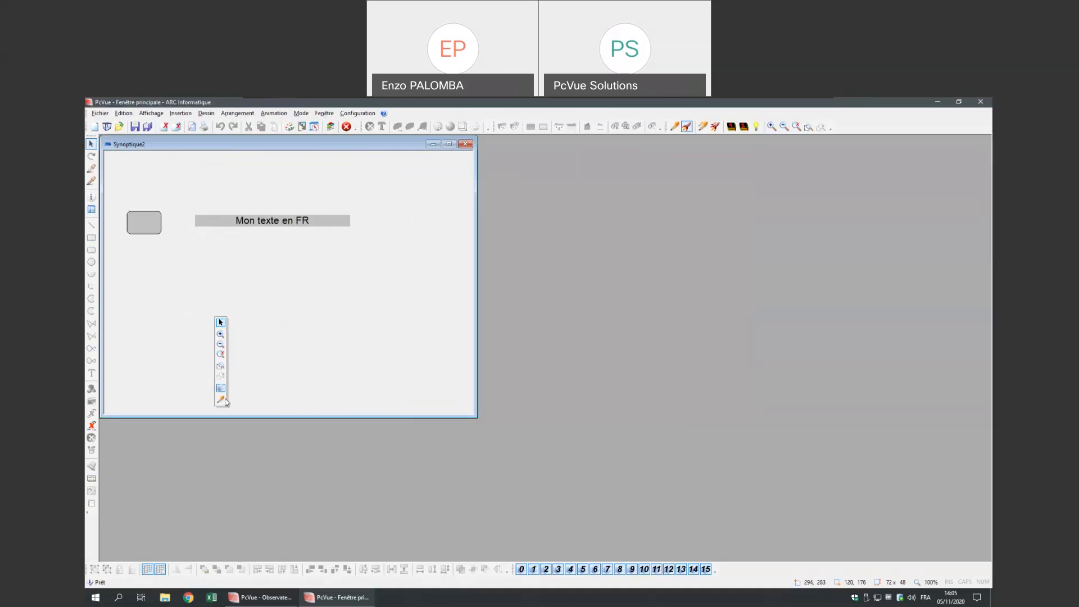
pyautogui.click(221, 399)
# - Add a 'Mon texte FR 1' label below the main text and duplicate it
pyautogui.click(91, 372)
pyautogui.click(248, 256)
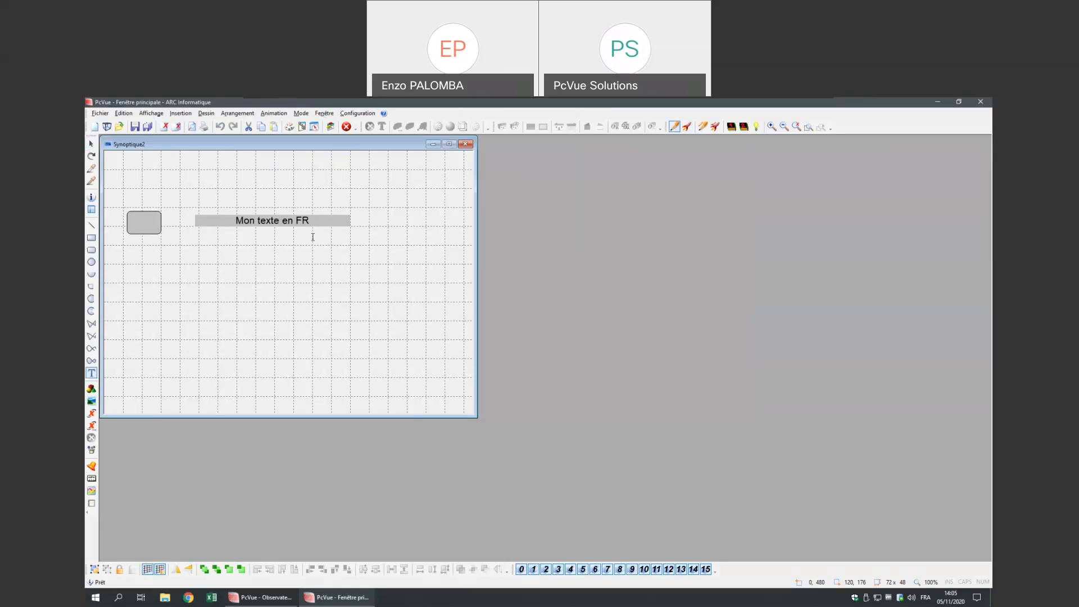
pyautogui.write('Mon texte')
pyautogui.write('FR 1')
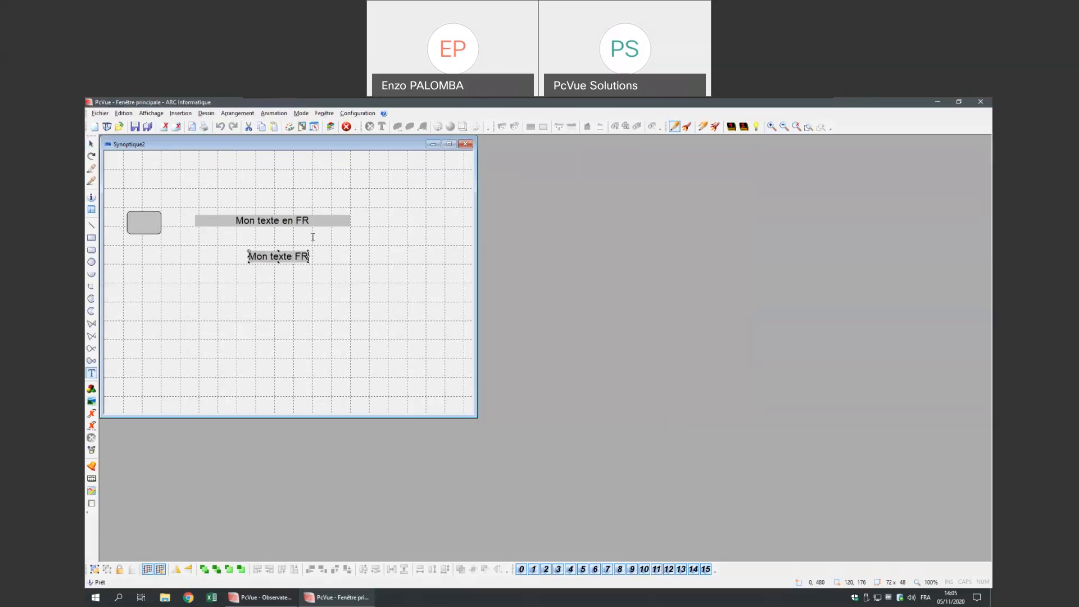
pyautogui.press('Escape')
pyautogui.click(306, 259)
pyautogui.hotkey('ctrl', 'd')
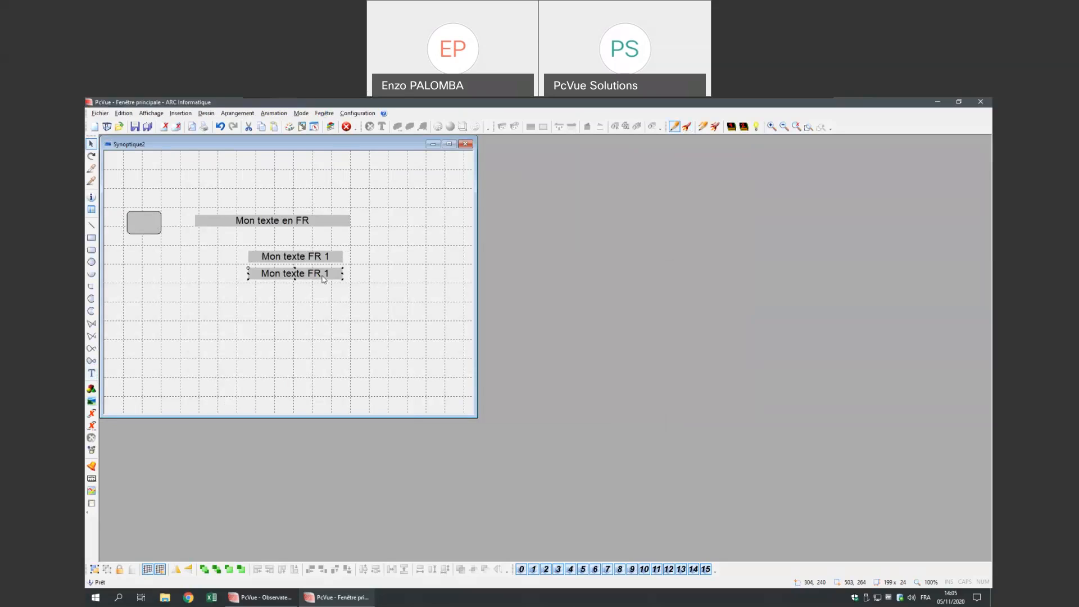
pyautogui.hotkey('ctrl', 'd')
pyautogui.hotkey('ctrl', 'd')
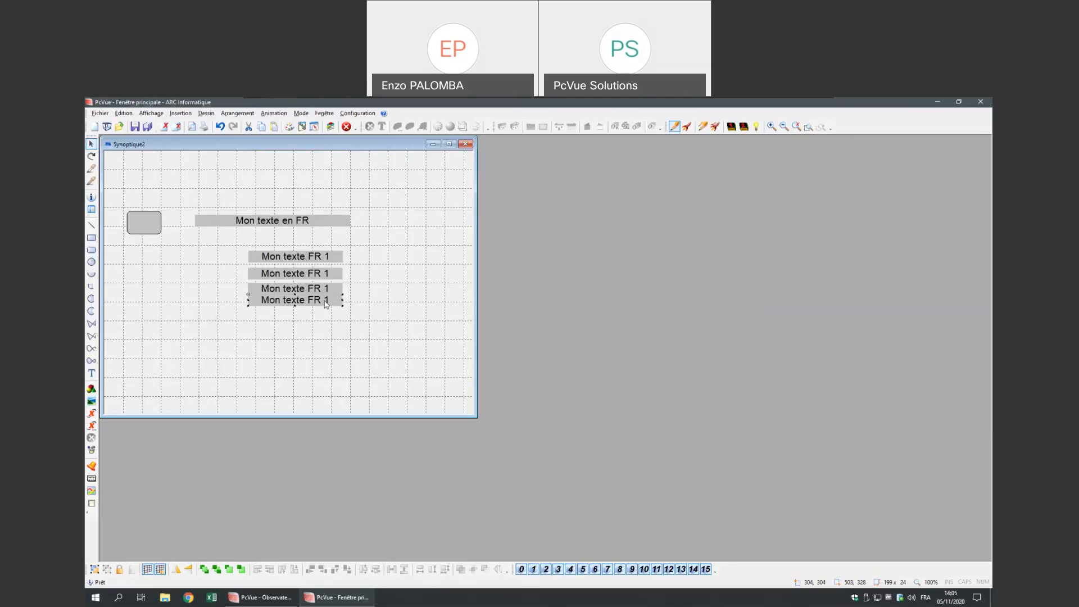
# - Change the first two copies to read Mon texte FR 2 and Mon texte FR 3
pyautogui.doubleClick(325, 277)
pyautogui.press('End')
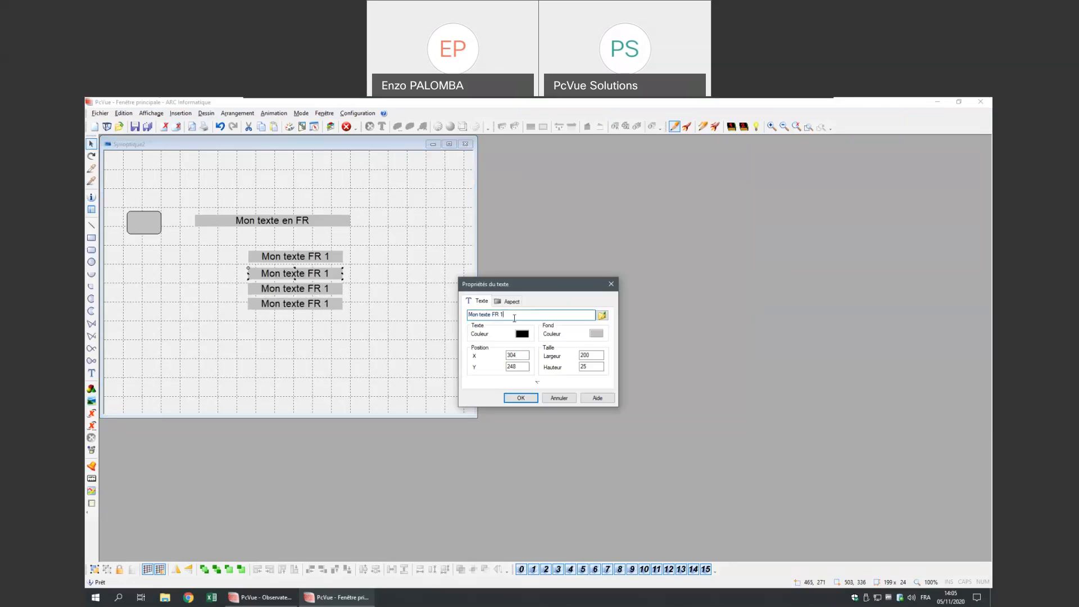
pyautogui.press('BackSpace')
pyautogui.write('2')
pyautogui.press('Return')
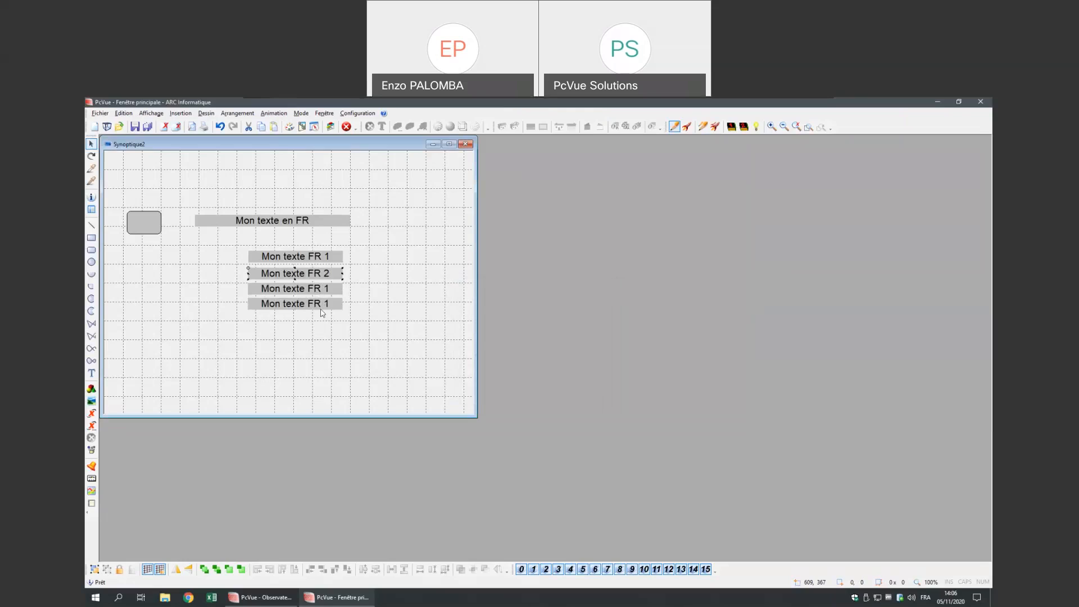
pyautogui.doubleClick(309, 291)
pyautogui.click(518, 318)
pyautogui.press('BackSpace')
pyautogui.write('3')
pyautogui.press('Return')
# - Change the last copy to read Mon texte FR 4
pyautogui.click(334, 307)
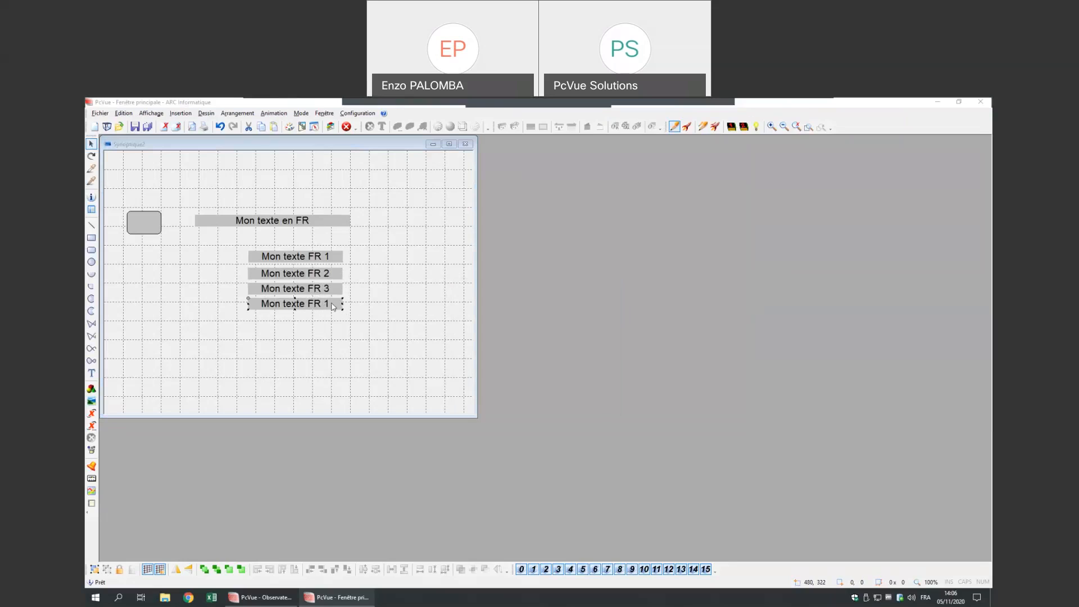
pyautogui.doubleClick(334, 307)
pyautogui.click(515, 313)
pyautogui.press('BackSpace')
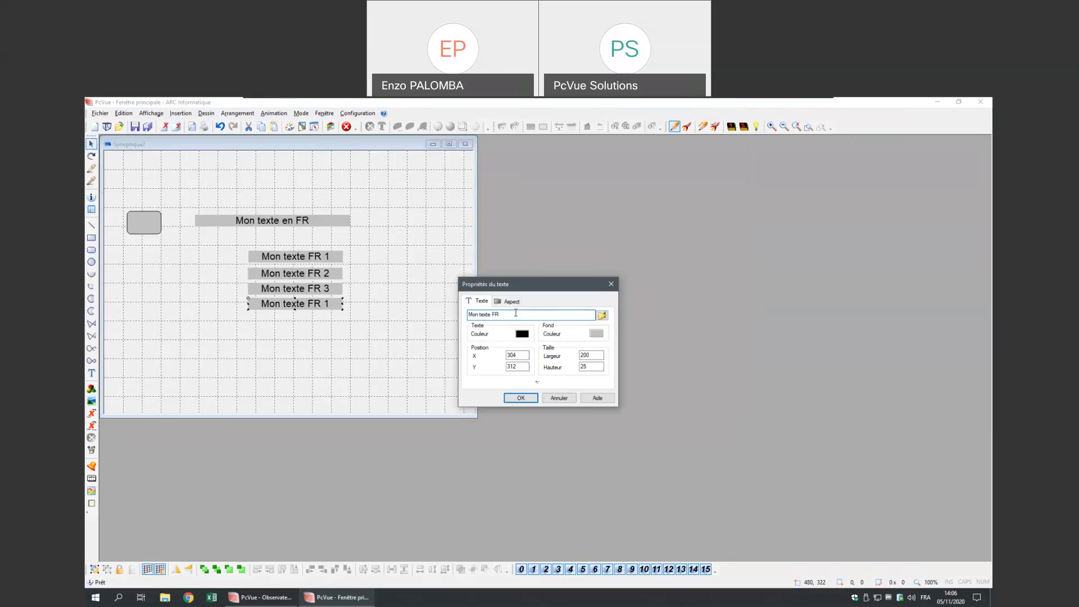
pyautogui.press('Return')
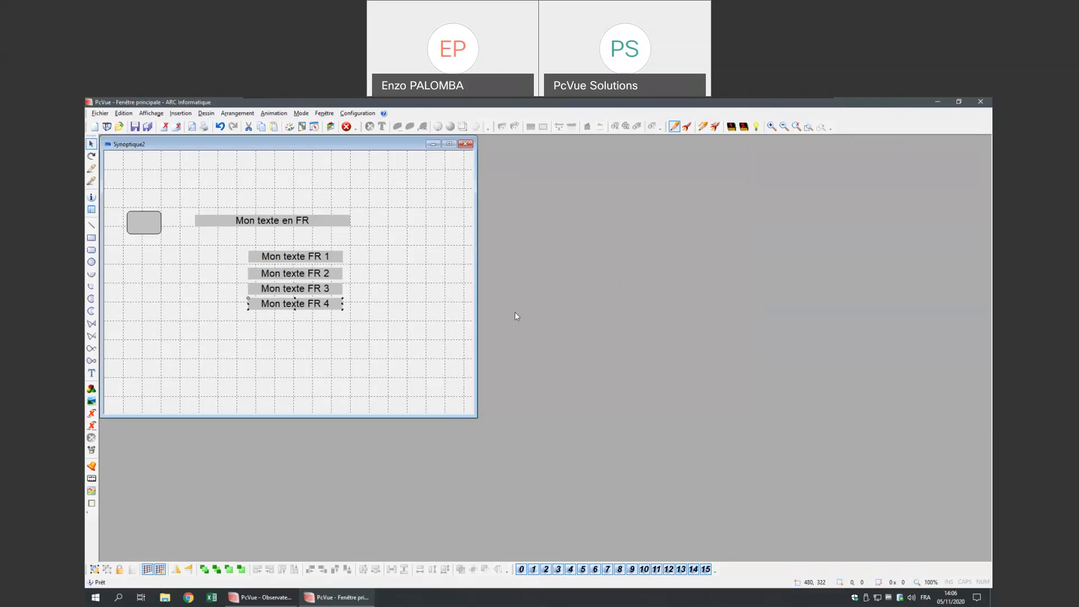
pyautogui.rightClick(376, 351)
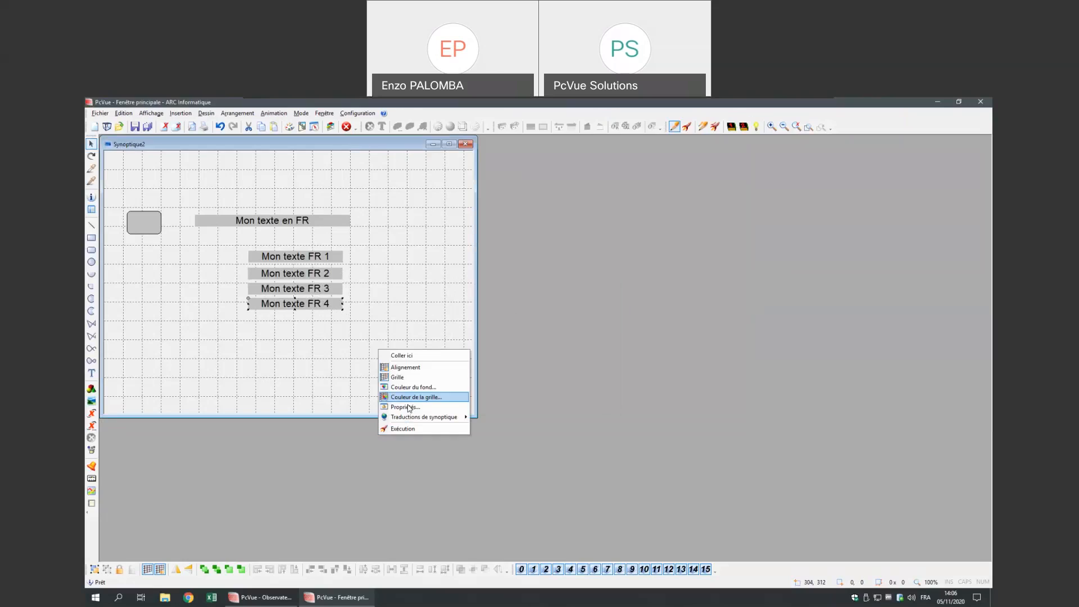
# - In run mode, set export_trad.dat as the mimic translation file in the import/export tool
pyautogui.click(402, 428)
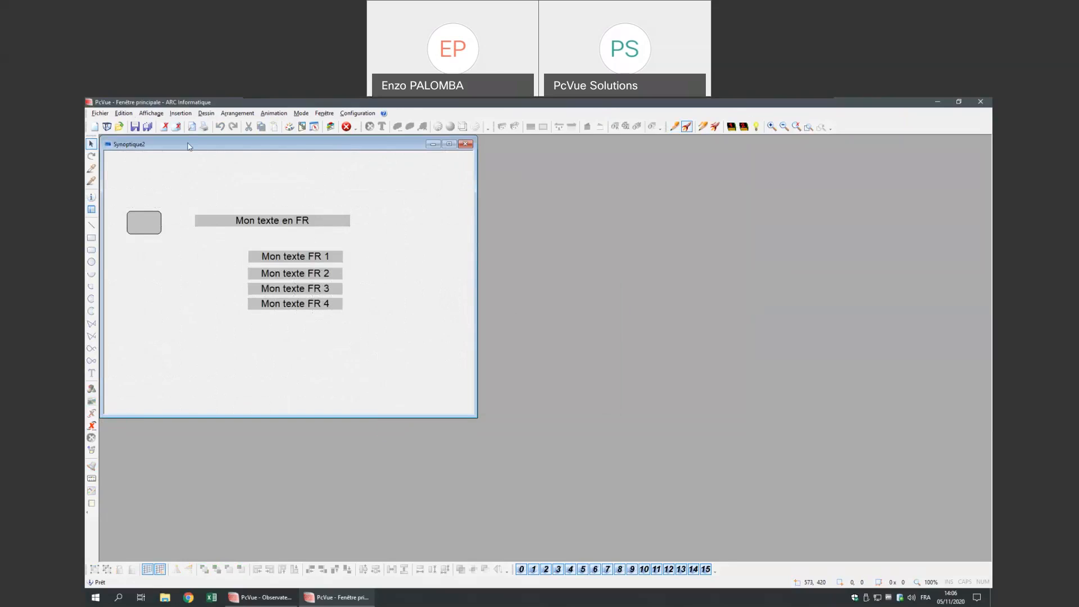
pyautogui.click(123, 114)
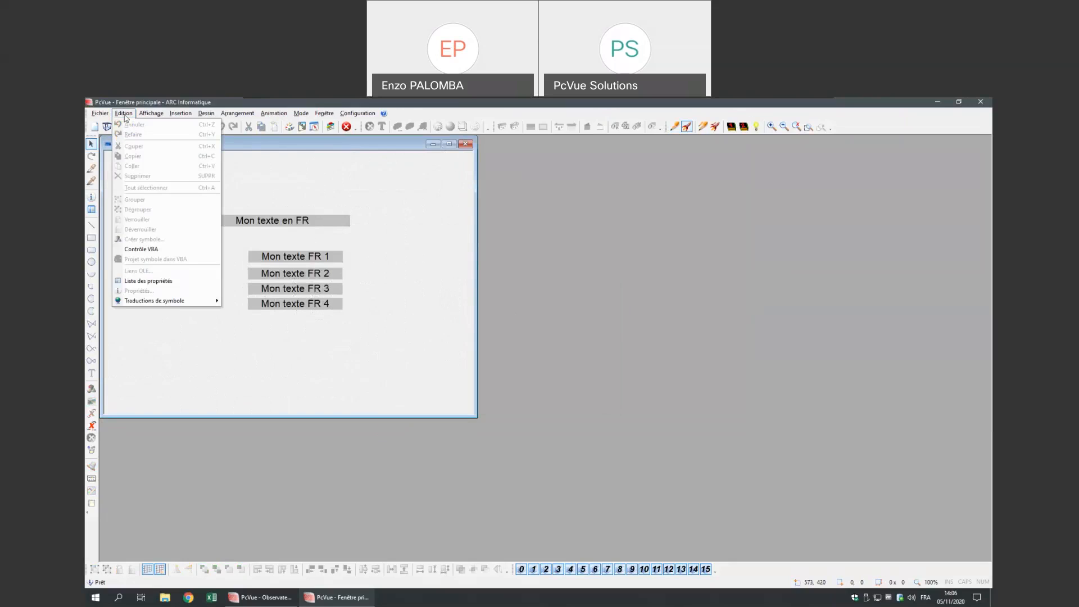
pyautogui.moveTo(151, 113)
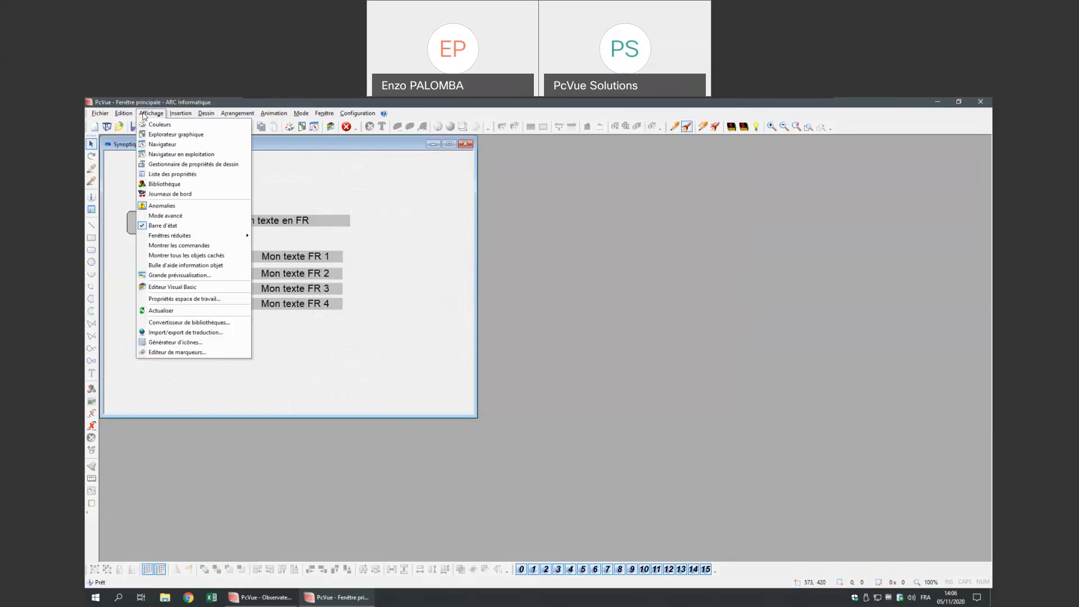
pyautogui.click(227, 334)
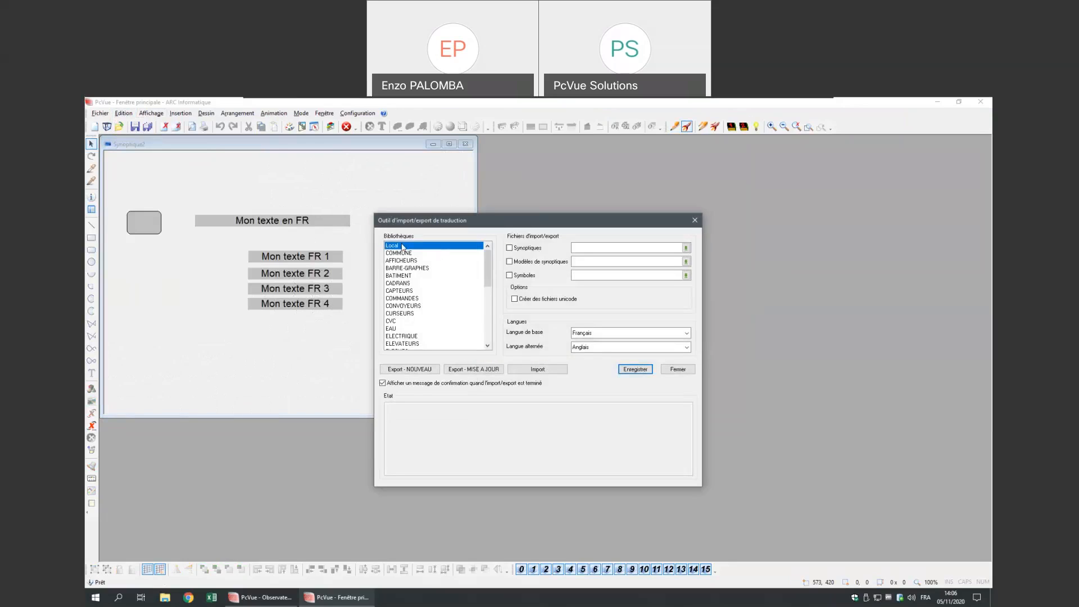
pyautogui.click(526, 250)
pyautogui.click(685, 248)
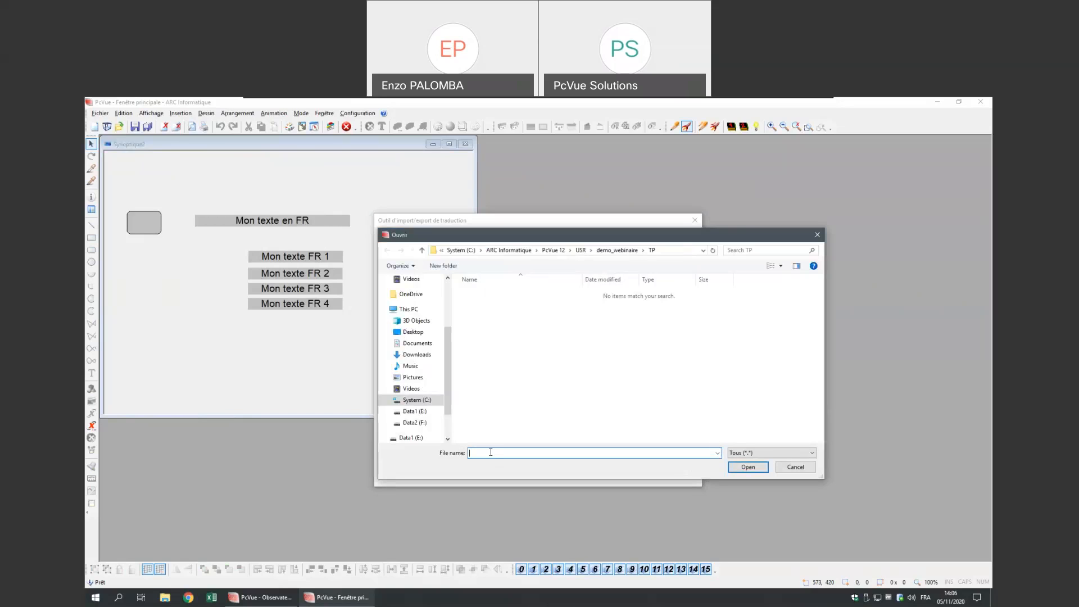
pyautogui.write('export_trad.dat')
pyautogui.click(747, 467)
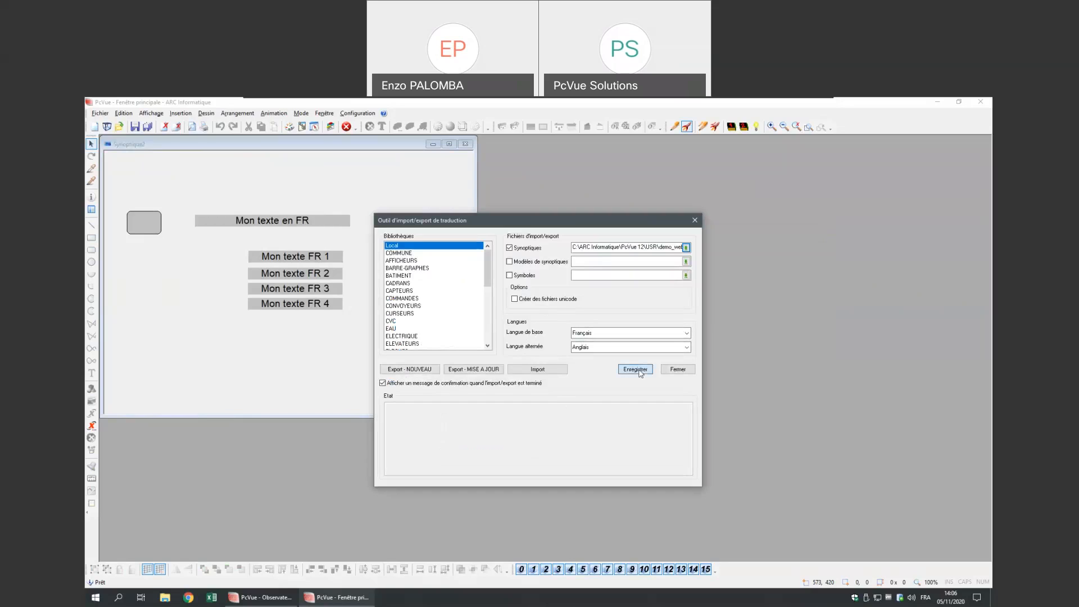
pyautogui.click(678, 370)
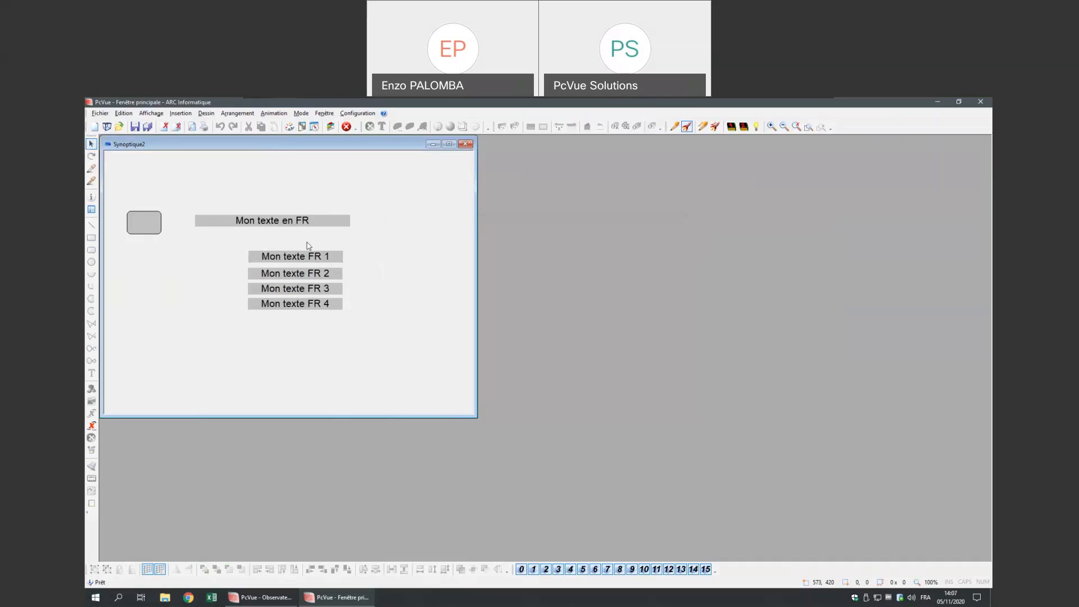
# - Export the synoptic's text translations and acknowledge the Export terminé message
pyautogui.click(325, 115)
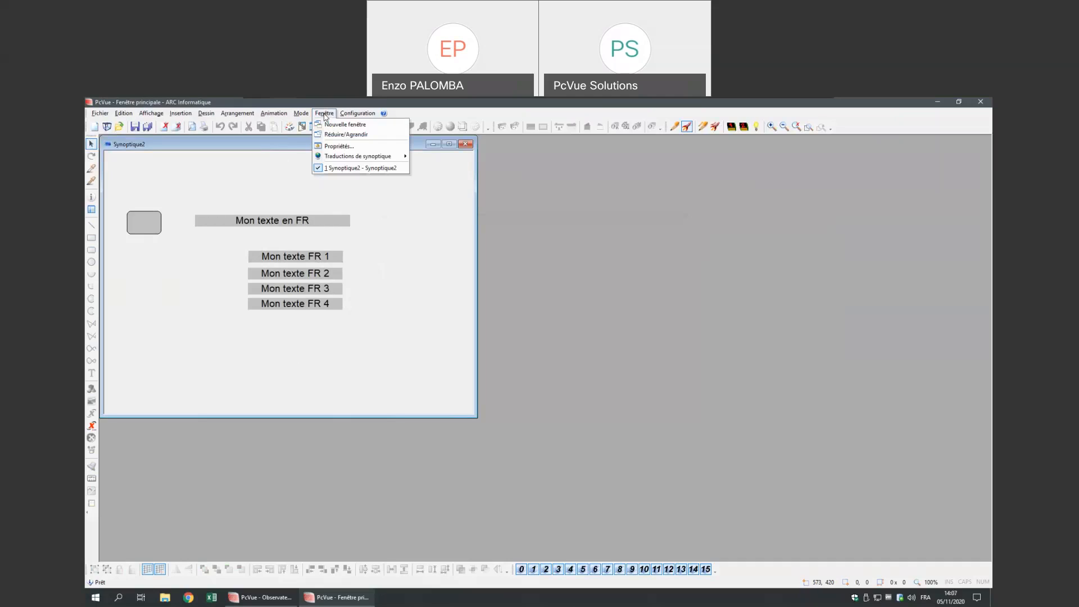
pyautogui.moveTo(357, 157)
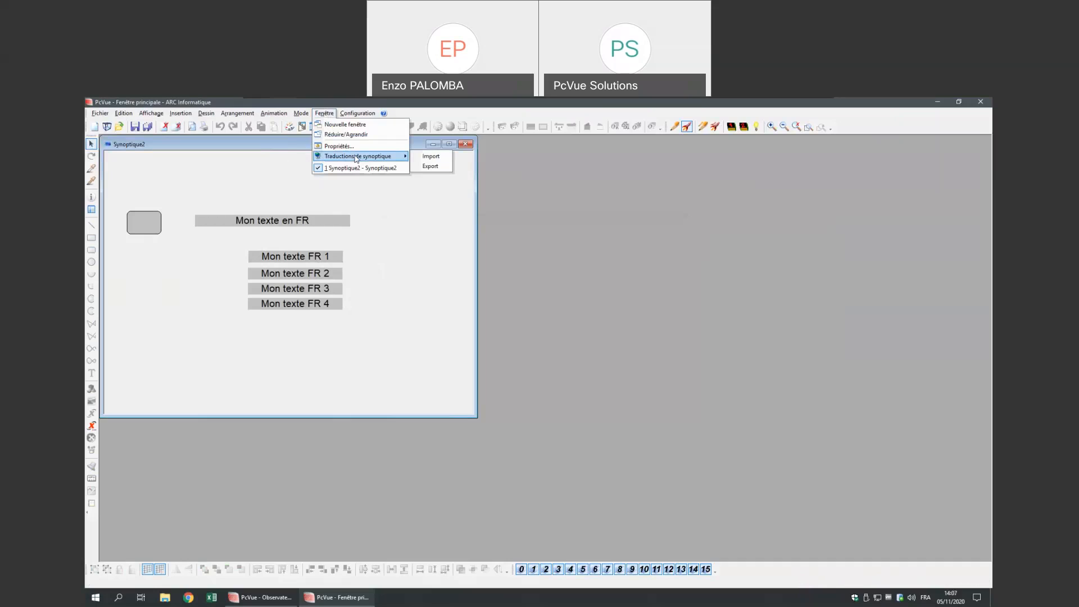
pyautogui.click(430, 166)
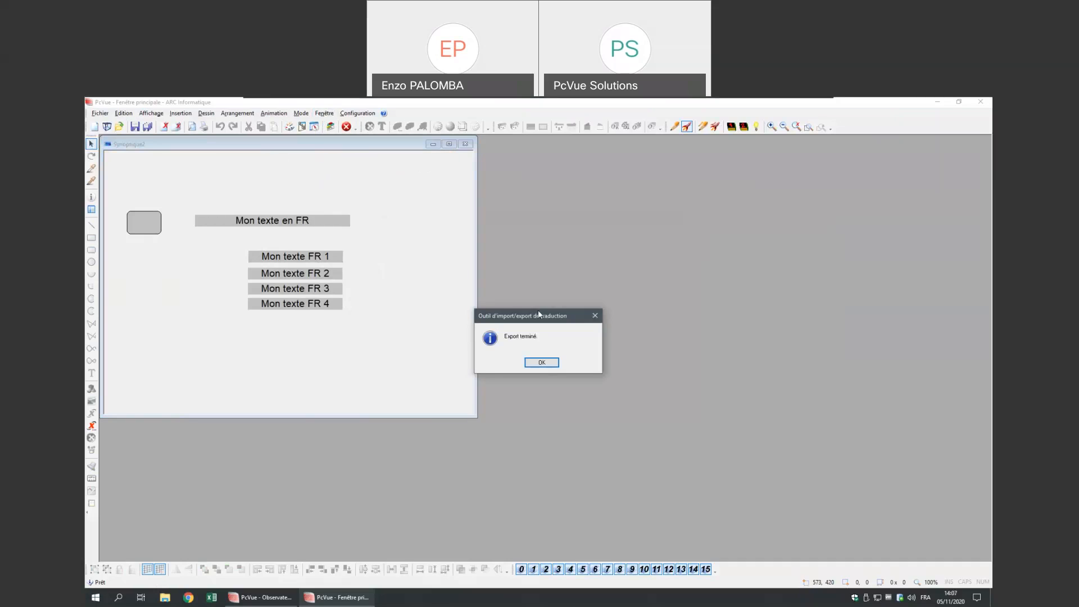
pyautogui.click(541, 363)
pyautogui.press('super+e')
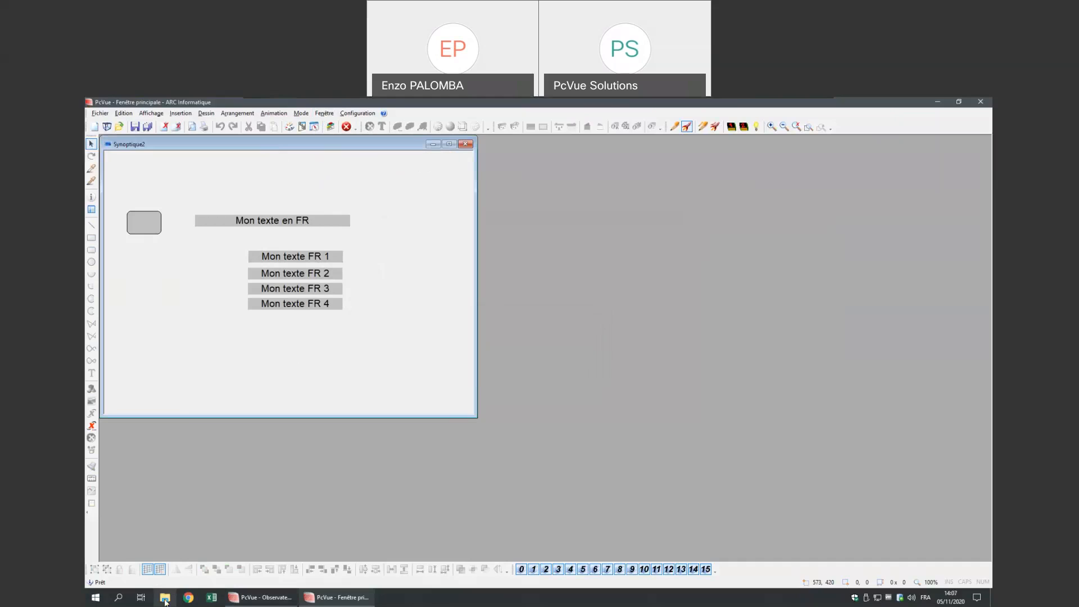
pyautogui.doubleClick(371, 375)
pyautogui.doubleClick(392, 309)
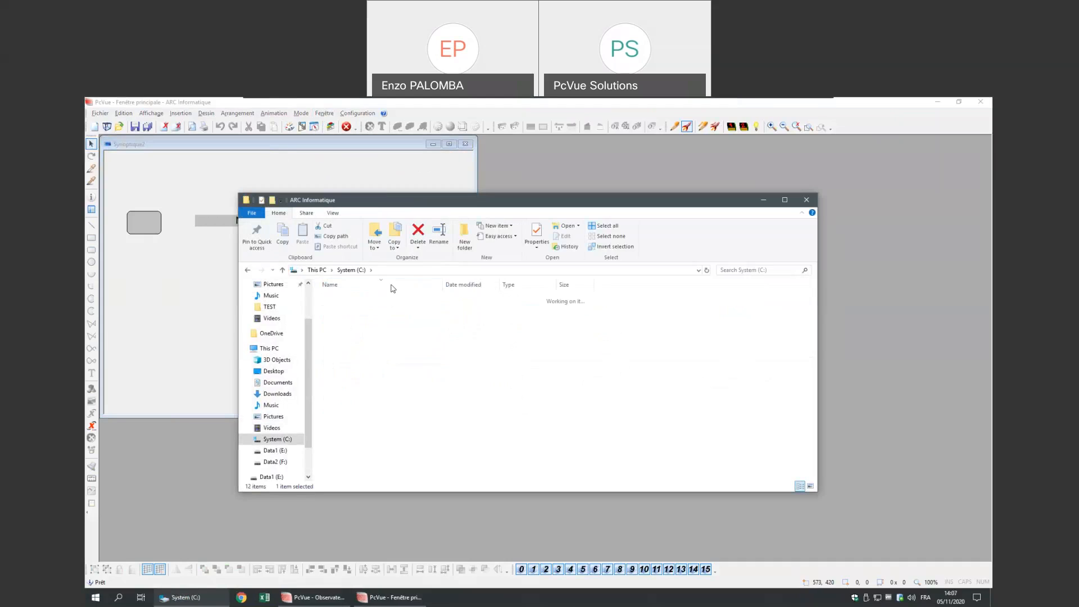
pyautogui.doubleClick(354, 298)
pyautogui.doubleClick(361, 411)
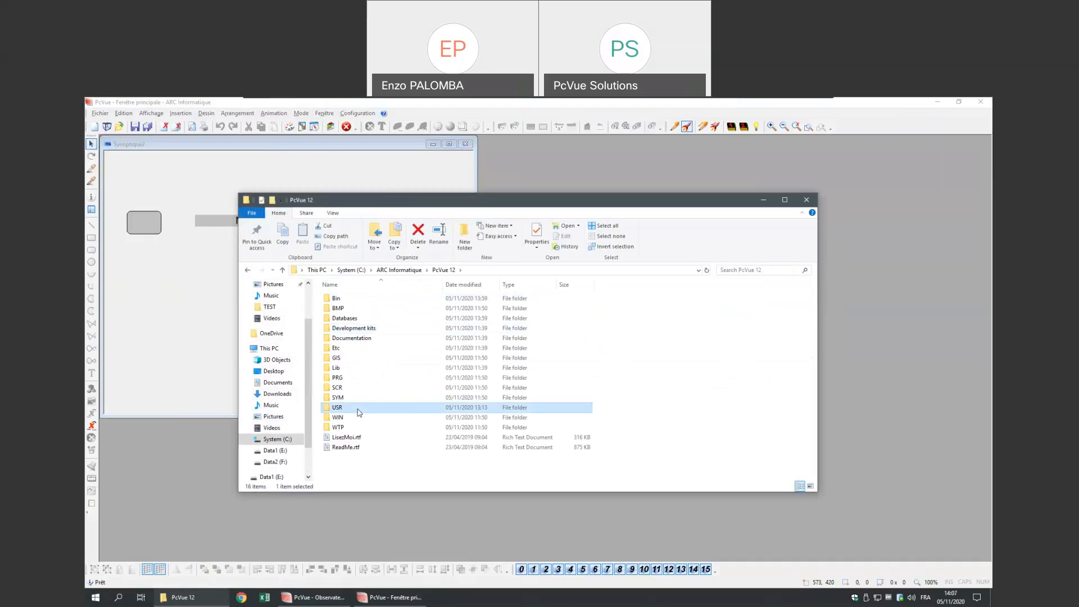
pyautogui.click(355, 308)
pyautogui.doubleClick(355, 309)
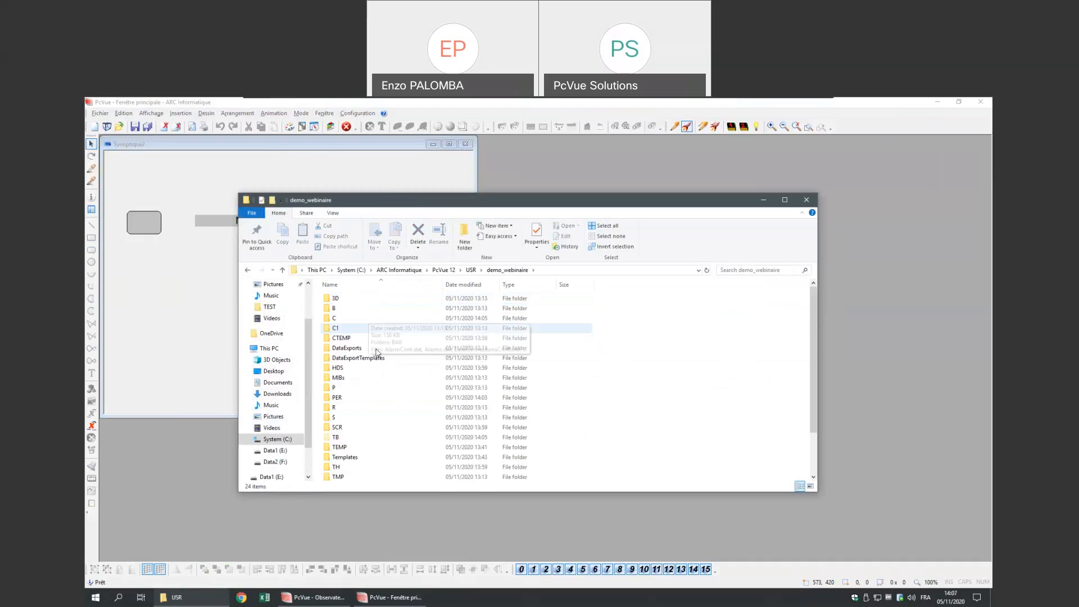
pyautogui.click(385, 300)
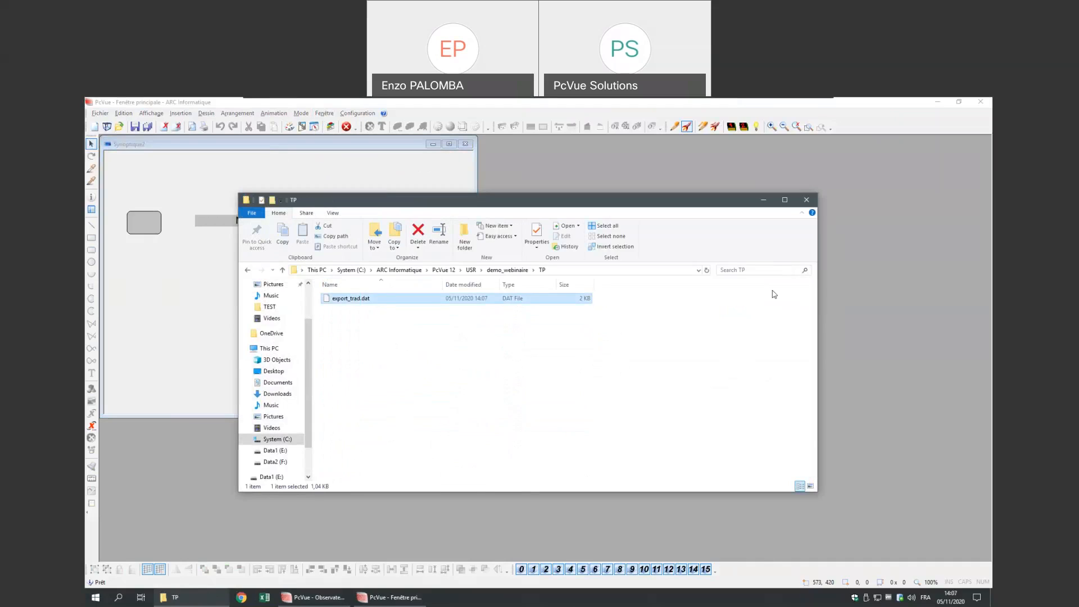
pyautogui.click(806, 200)
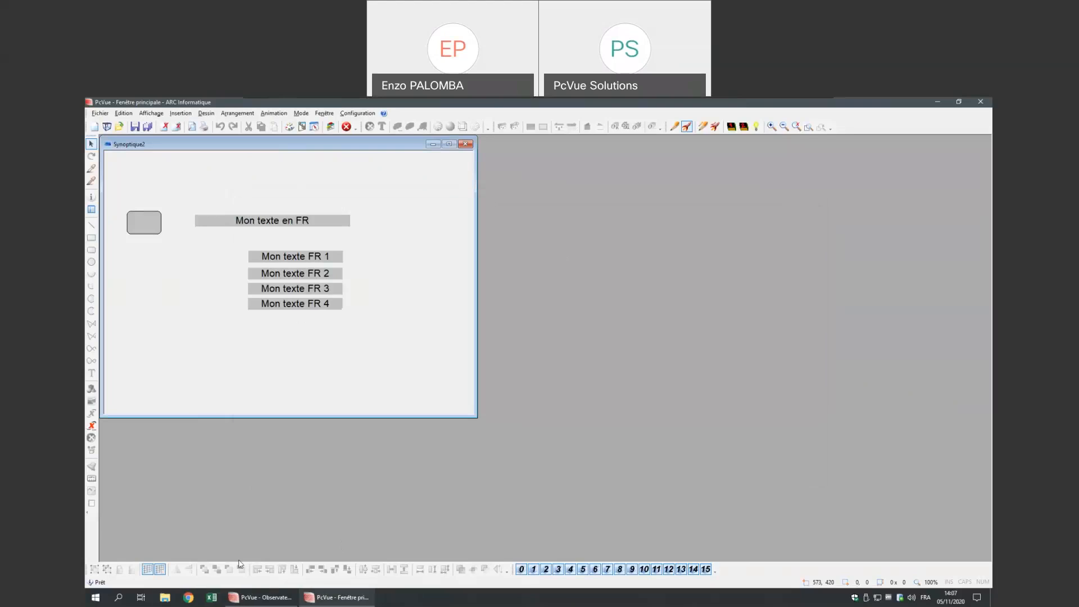
# - Launch Excel, discarding an accidentally created blank workbook
pyautogui.click(211, 597)
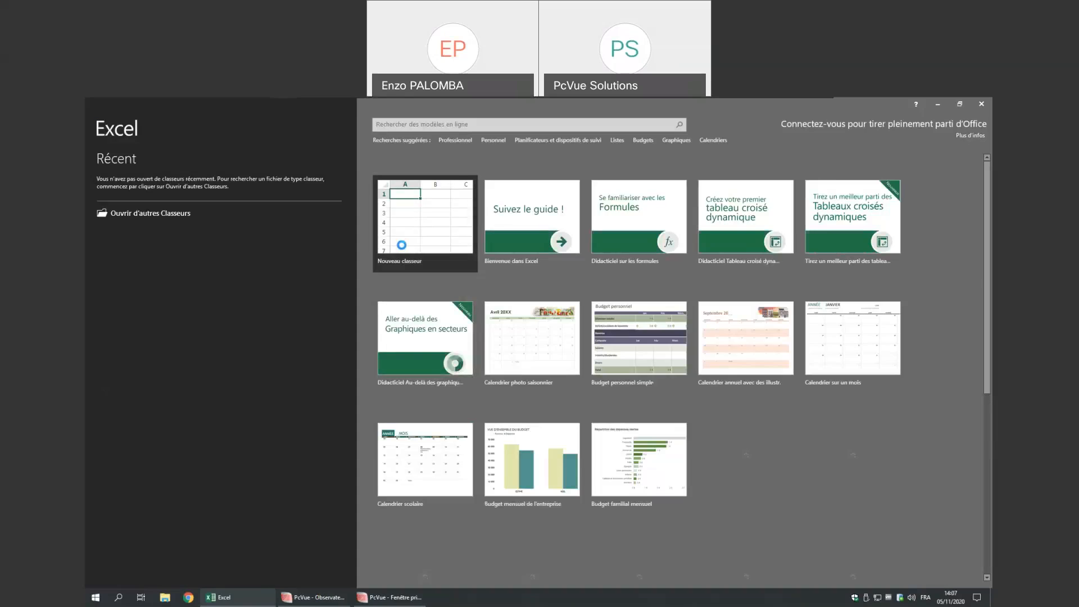
pyautogui.click(459, 269)
pyautogui.click(981, 104)
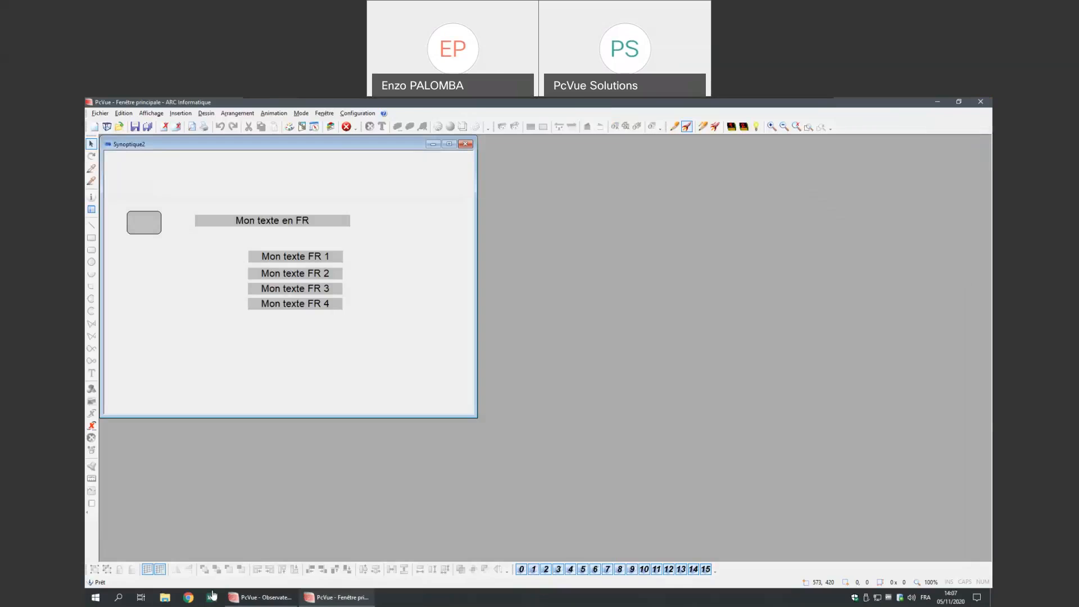
pyautogui.click(211, 598)
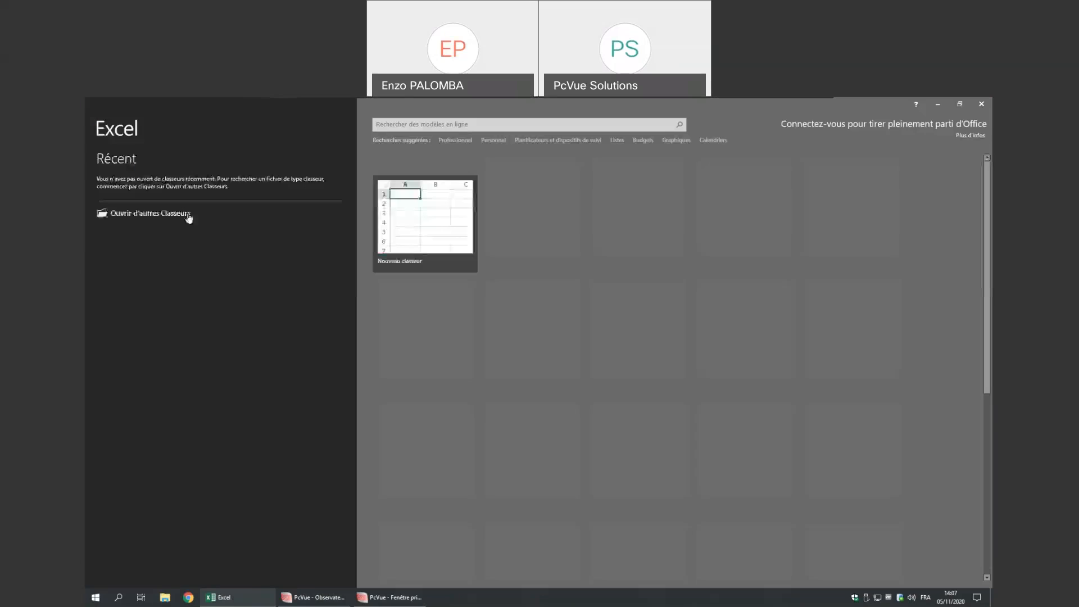
# - Open export_trad.dat from the demo_webinaire TP folder with All files shown
pyautogui.click(159, 214)
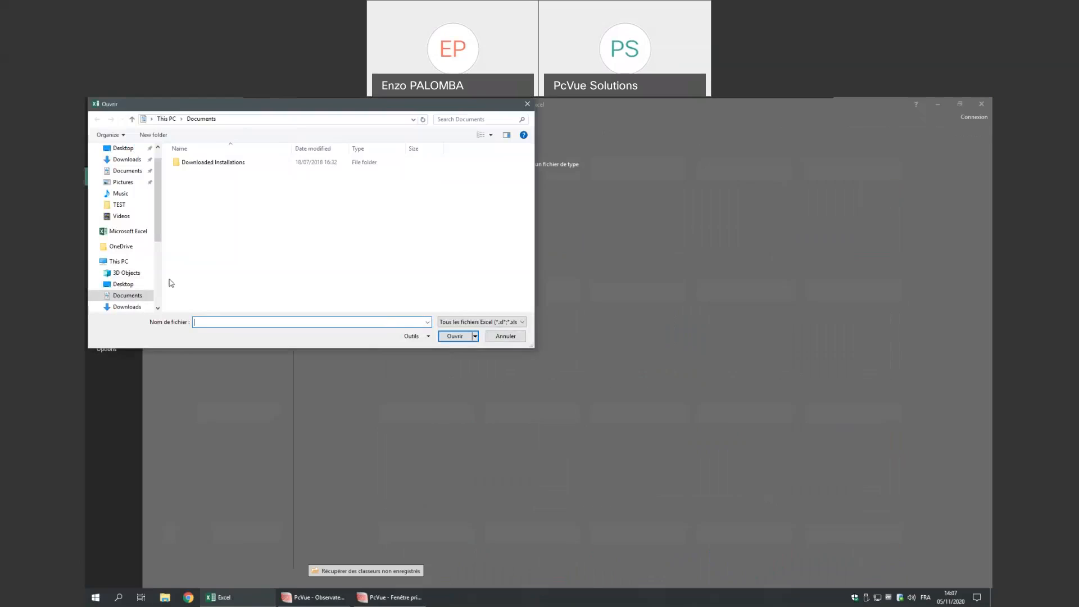
pyautogui.click(128, 264)
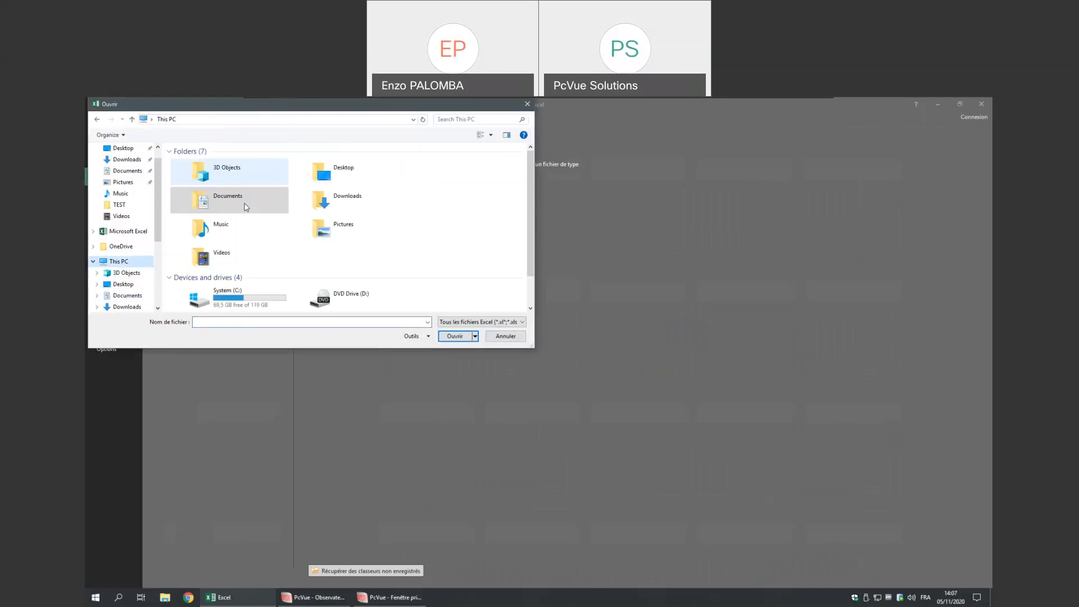
pyautogui.doubleClick(247, 295)
pyautogui.doubleClick(250, 172)
pyautogui.doubleClick(191, 162)
pyautogui.doubleClick(187, 271)
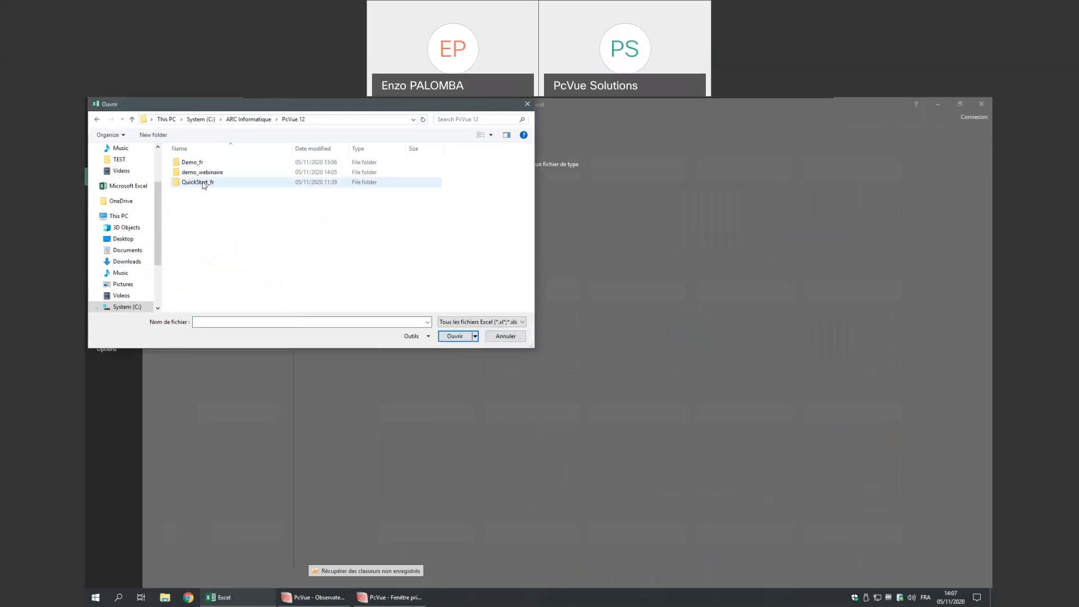
pyautogui.doubleClick(196, 172)
pyautogui.scroll(-2, 204, 277)
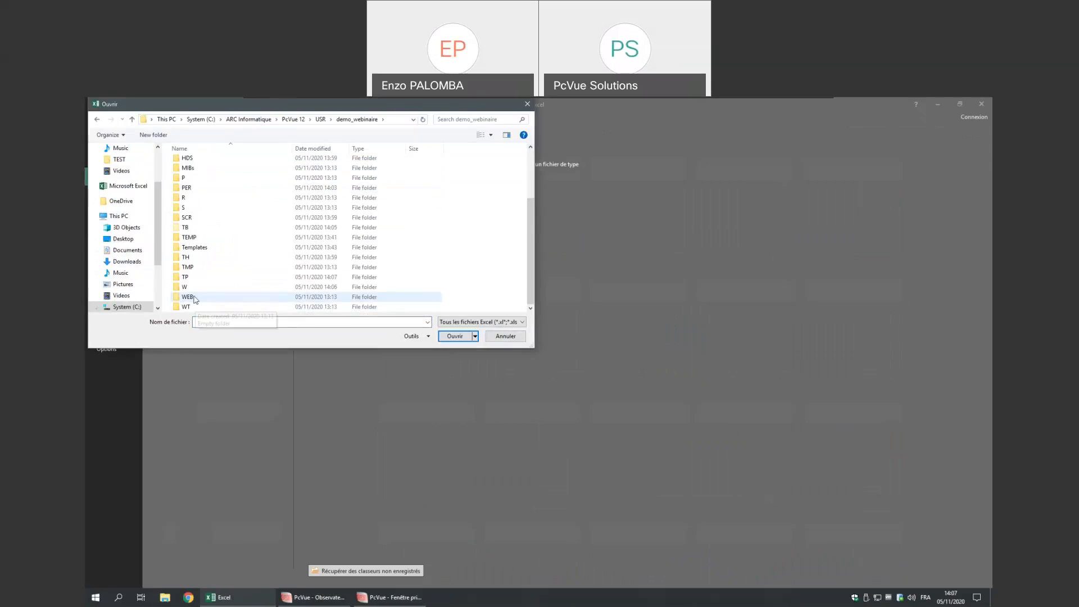
pyautogui.doubleClick(203, 277)
pyautogui.click(475, 324)
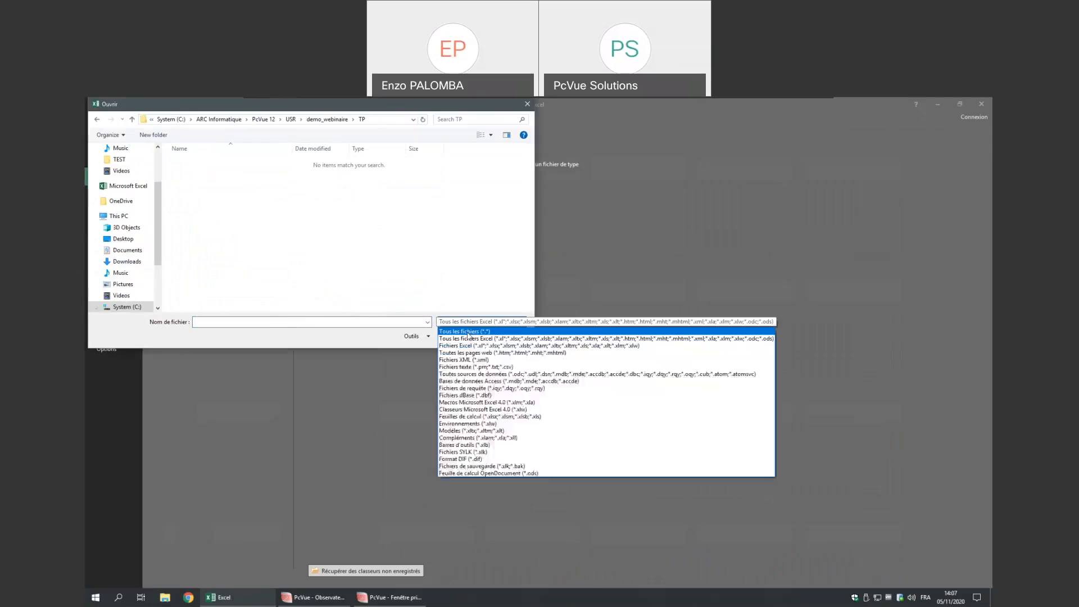
pyautogui.click(466, 332)
pyautogui.click(200, 162)
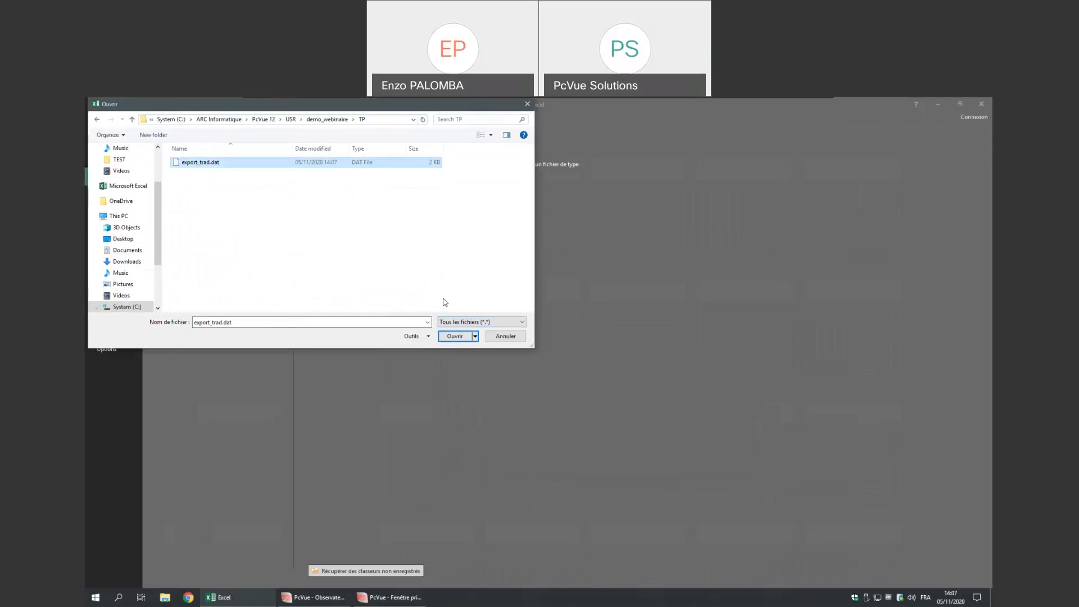
pyautogui.click(456, 339)
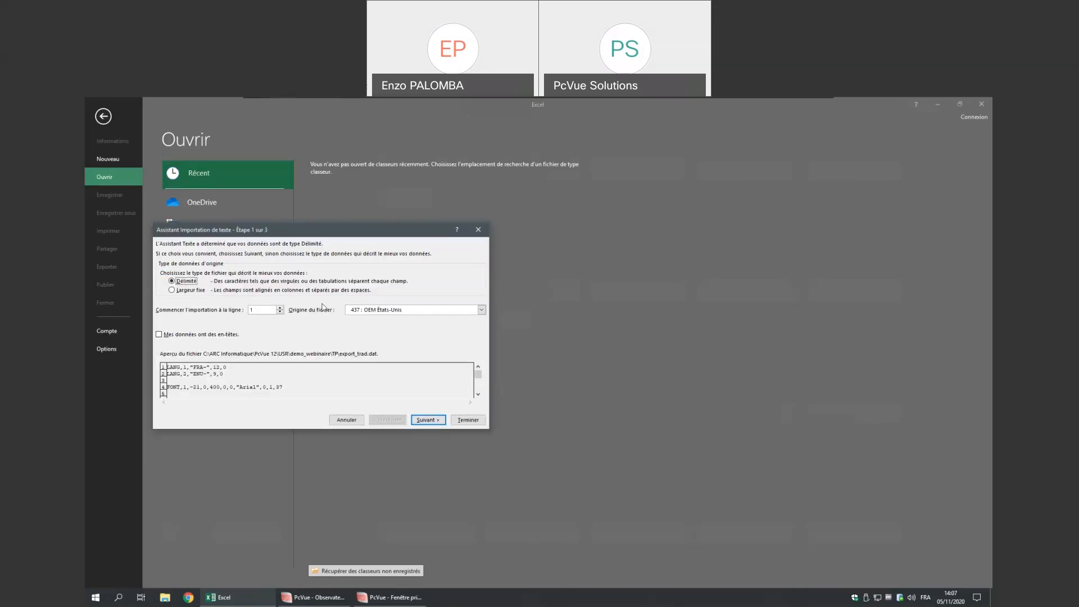
# - Import it as MS-DOS (PC-8) comma-delimited data with all columns formatted as Text
pyautogui.click(416, 310)
pyautogui.scroll(10, 416, 332)
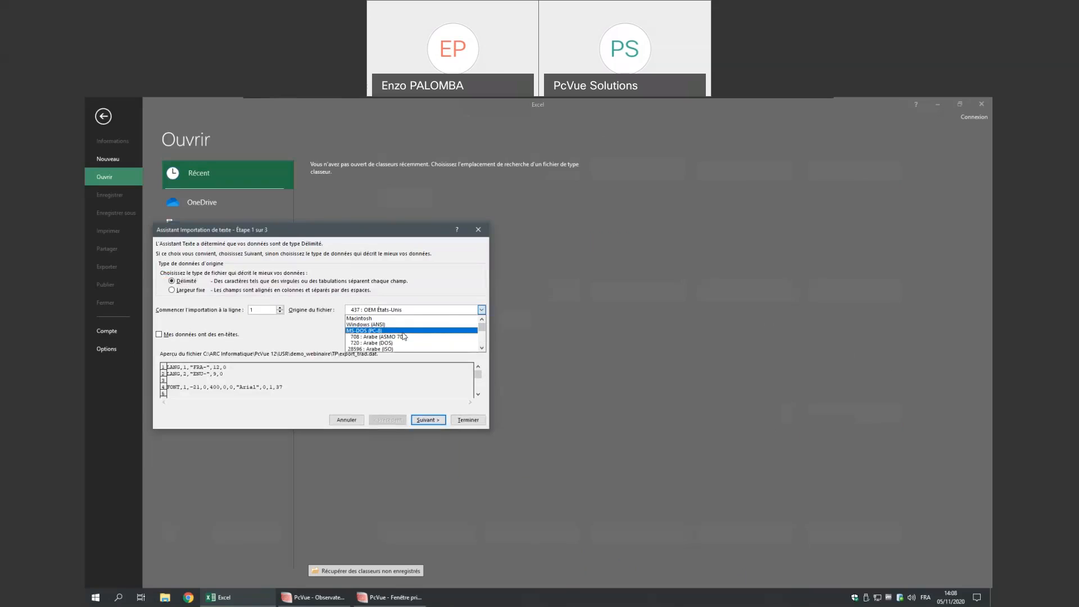
pyautogui.click(402, 332)
pyautogui.moveTo(387, 231); pyautogui.dragTo(518, 202)
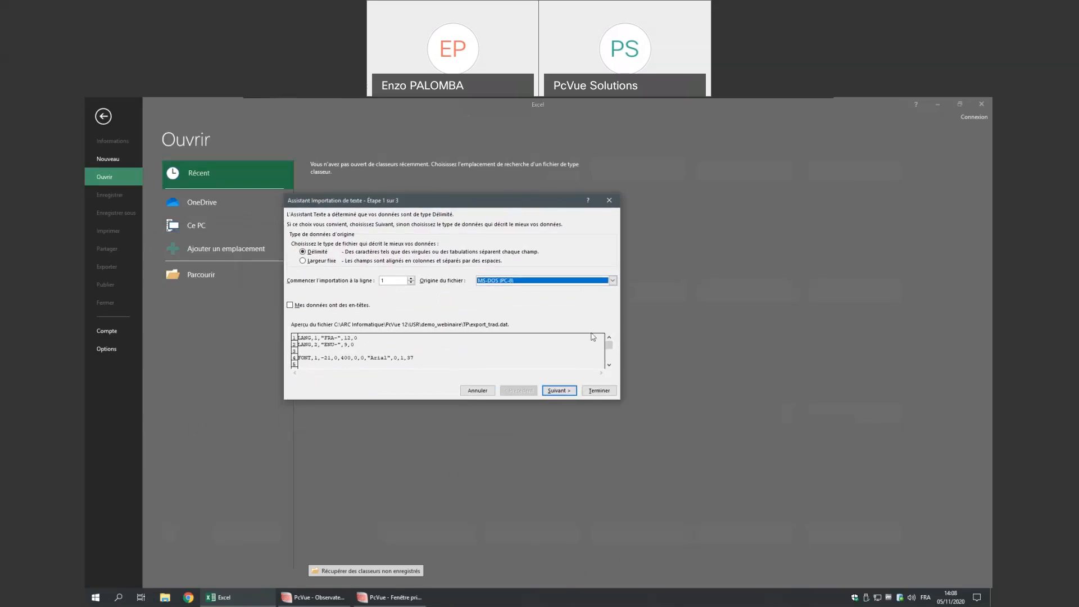
pyautogui.click(558, 392)
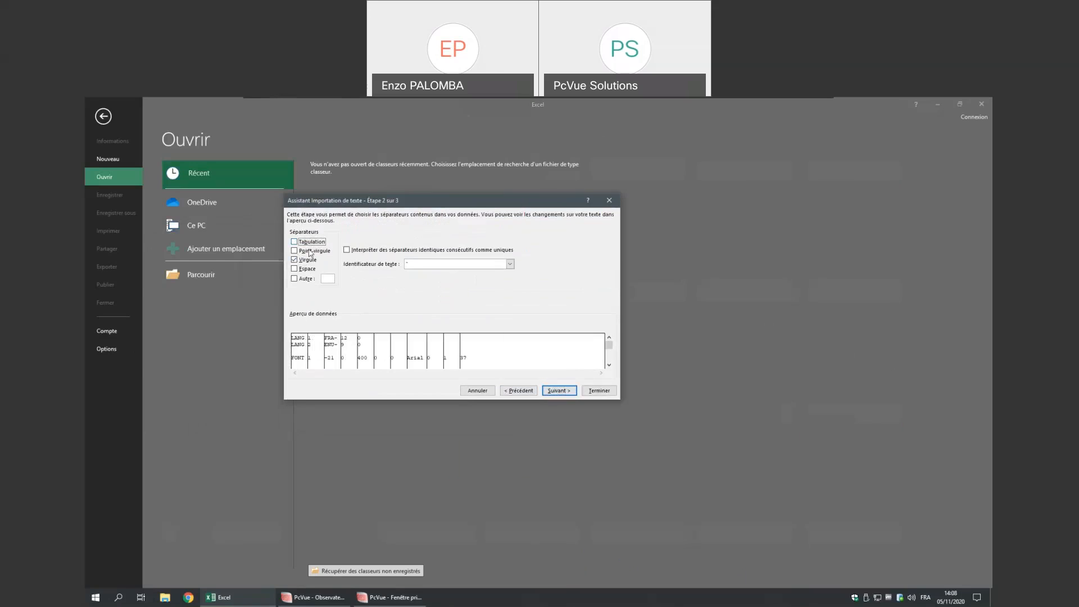
pyautogui.click(558, 391)
pyautogui.click(295, 243)
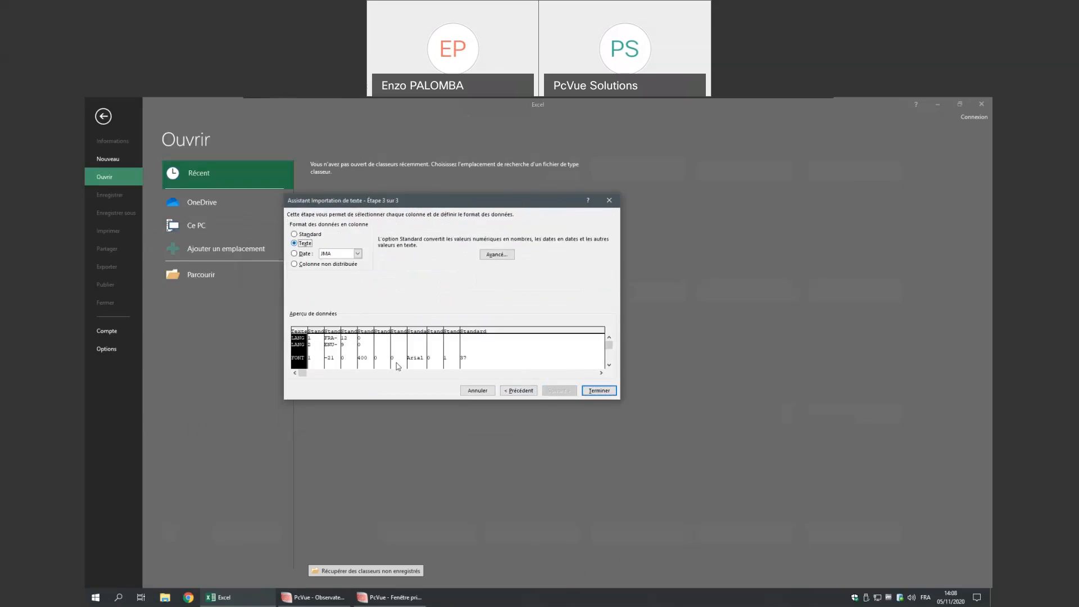
pyautogui.keyDown('shift'); pyautogui.click(582, 363); pyautogui.keyUp('shift')
pyautogui.click(590, 390)
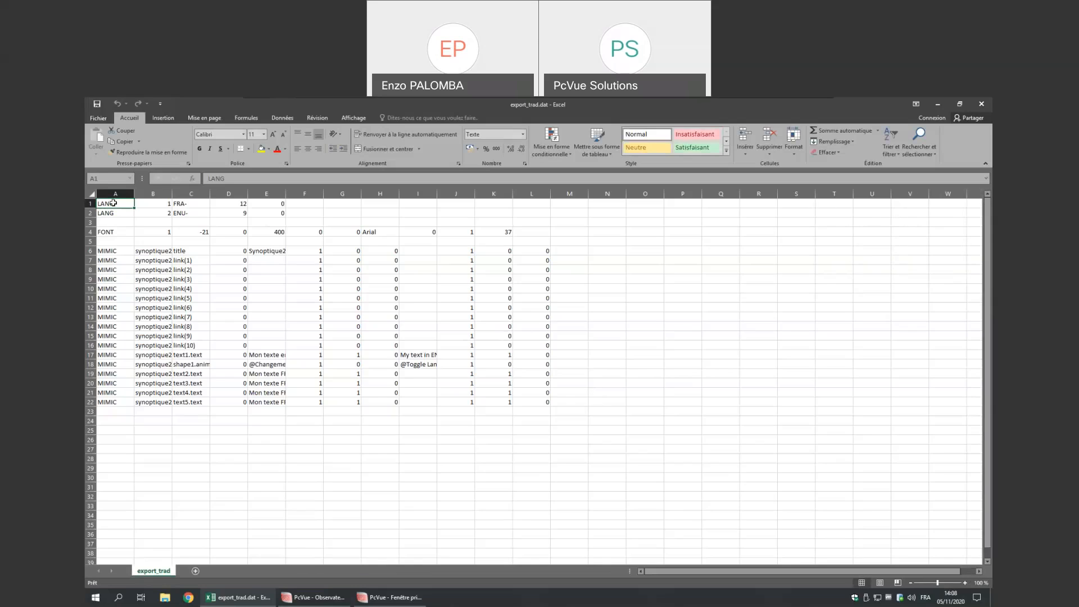
# - Check the header row and the language codes FRA- in C1 and ENU- in C2
pyautogui.moveTo(107, 203); pyautogui.dragTo(218, 208)
pyautogui.click(113, 214)
pyautogui.click(179, 213)
pyautogui.click(183, 202)
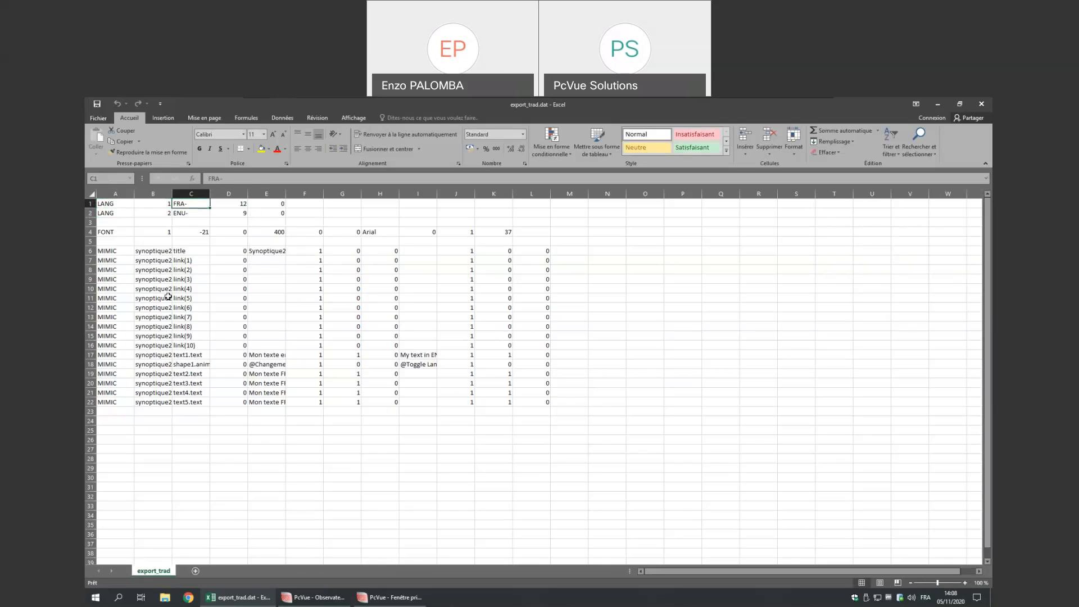
pyautogui.click(182, 213)
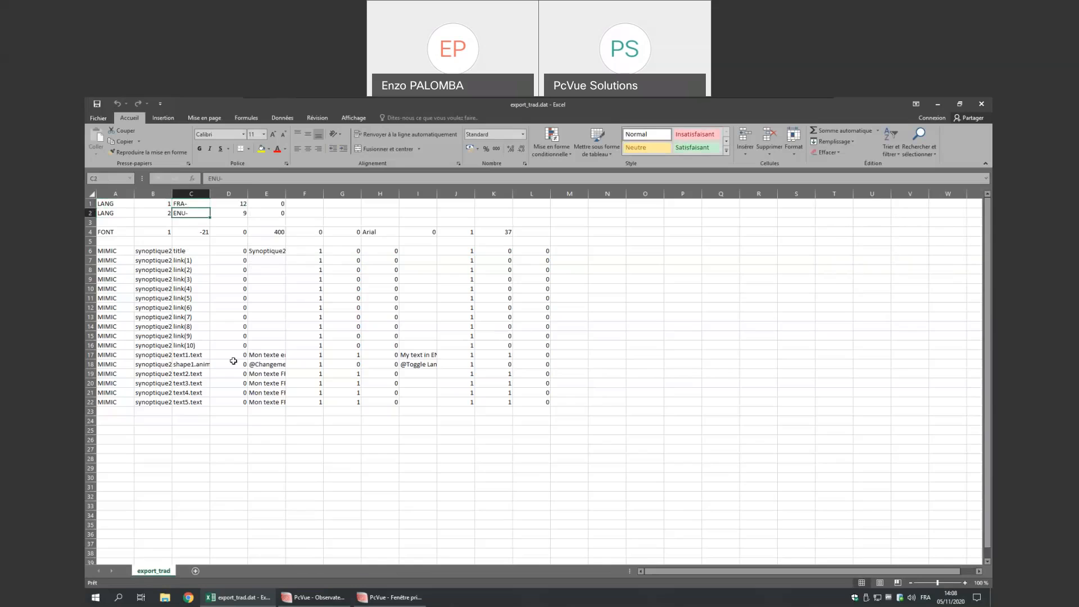
# - Autofit columns E and I to show the full French and English texts
pyautogui.doubleClick(285, 194)
pyautogui.doubleClick(477, 194)
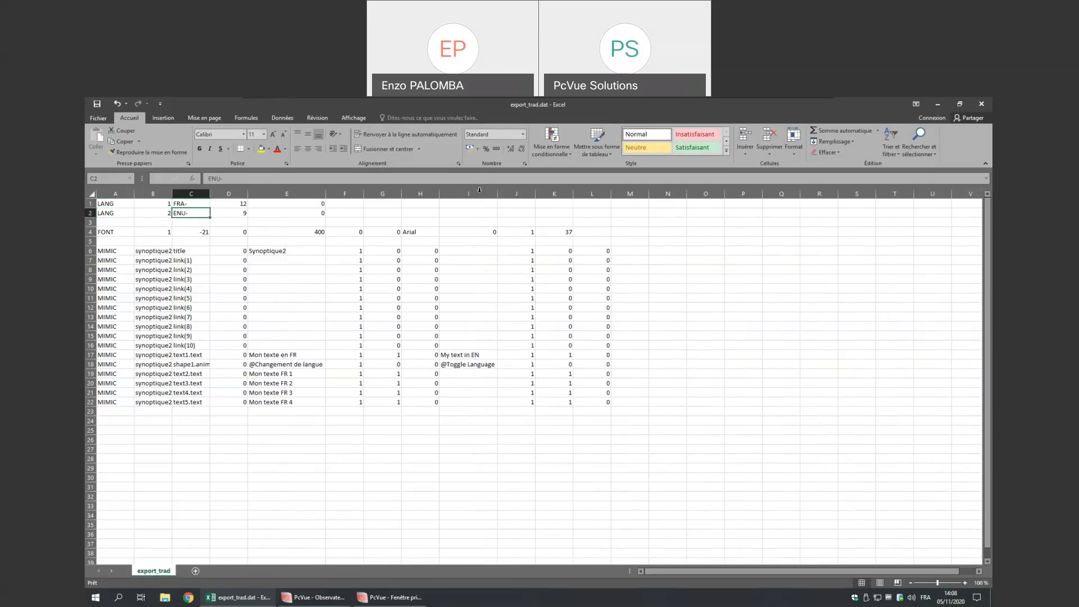
pyautogui.moveTo(287, 204); pyautogui.dragTo(279, 401)
pyautogui.moveTo(457, 403); pyautogui.dragTo(470, 213)
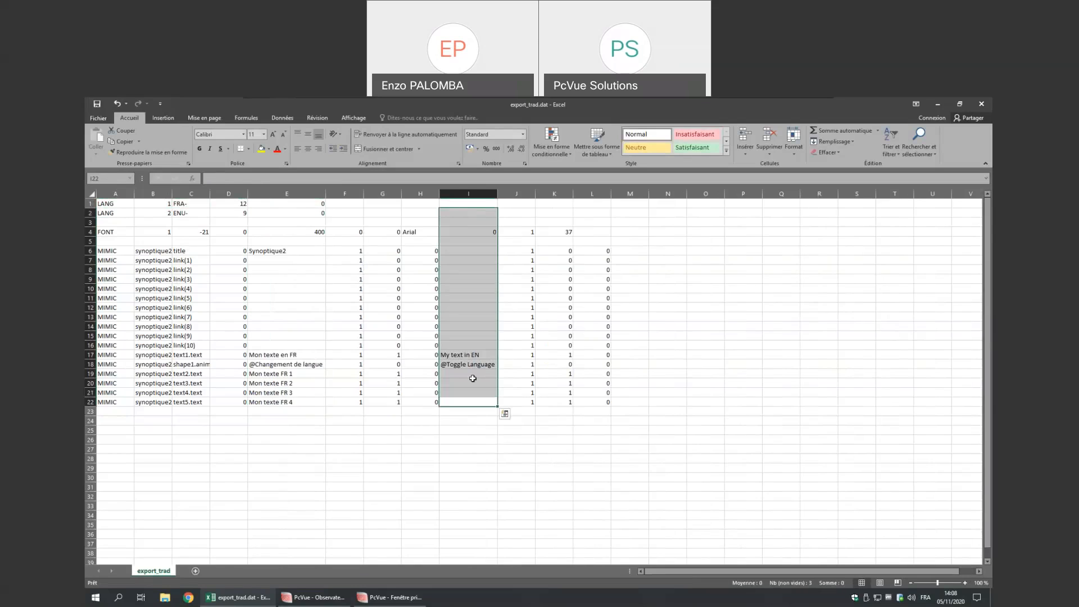
# - Compare the French and English texts in rows 17–19, ending on empty cell I19
pyautogui.click(283, 355)
pyautogui.click(454, 354)
pyautogui.click(291, 363)
pyautogui.click(453, 364)
pyautogui.click(270, 364)
pyautogui.click(271, 355)
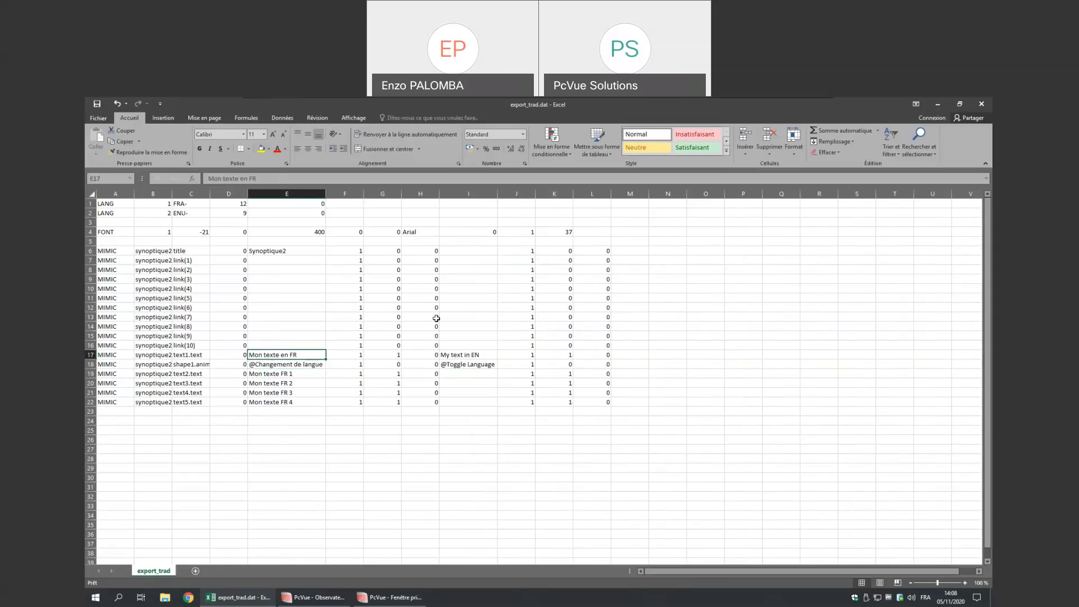
pyautogui.click(303, 375)
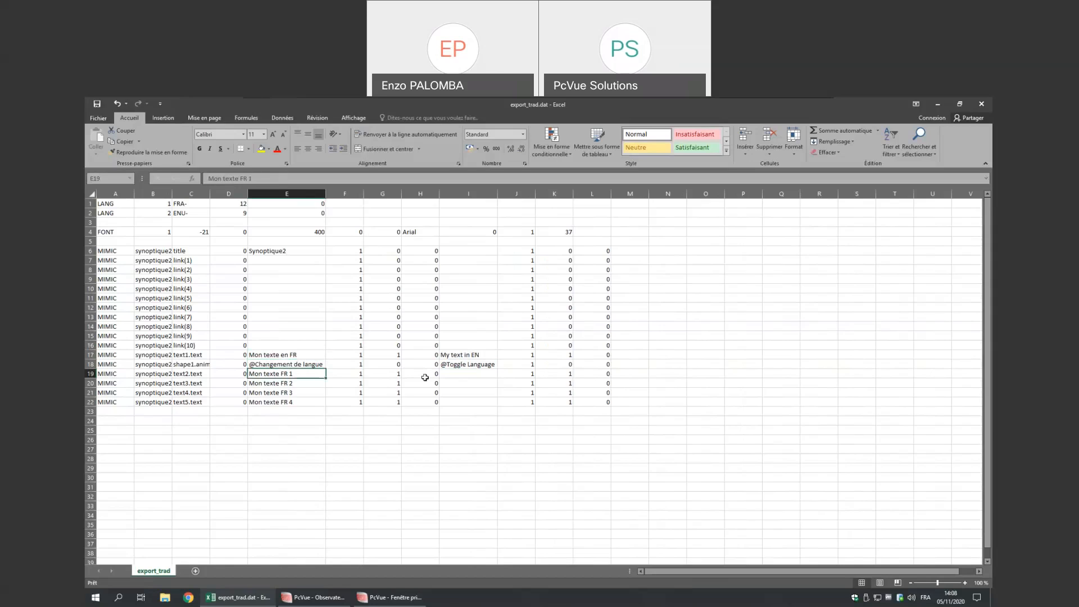
pyautogui.click(467, 374)
# - Enter 'My text in EN 1' in I19 and fill the numbered series down to I22
pyautogui.moveTo(498, 198); pyautogui.dragTo(528, 198)
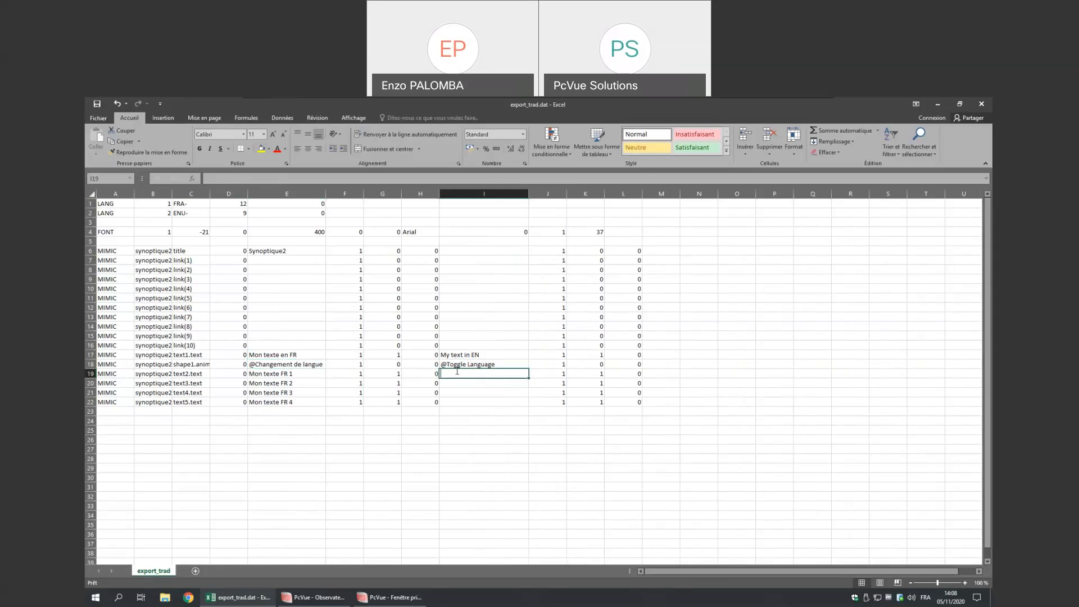
pyautogui.write('My text in EN')
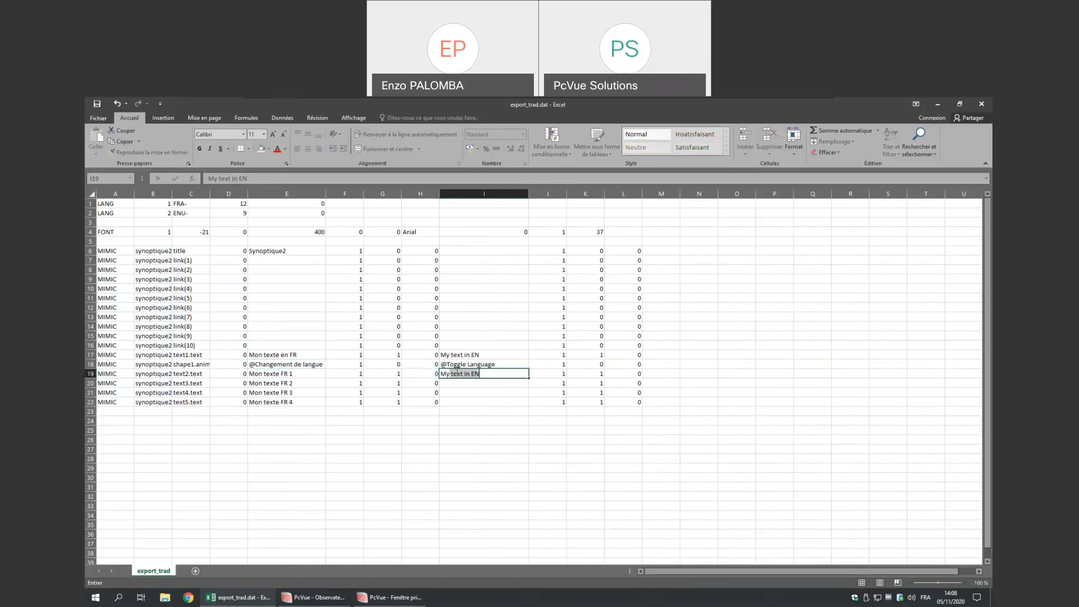
pyautogui.click(457, 371)
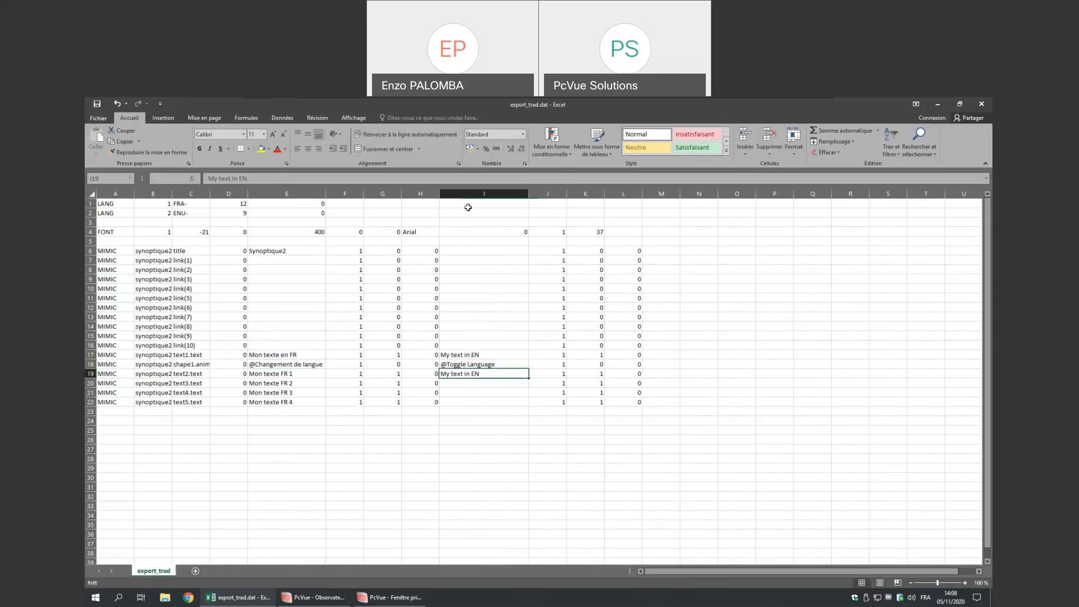
pyautogui.doubleClick(482, 374)
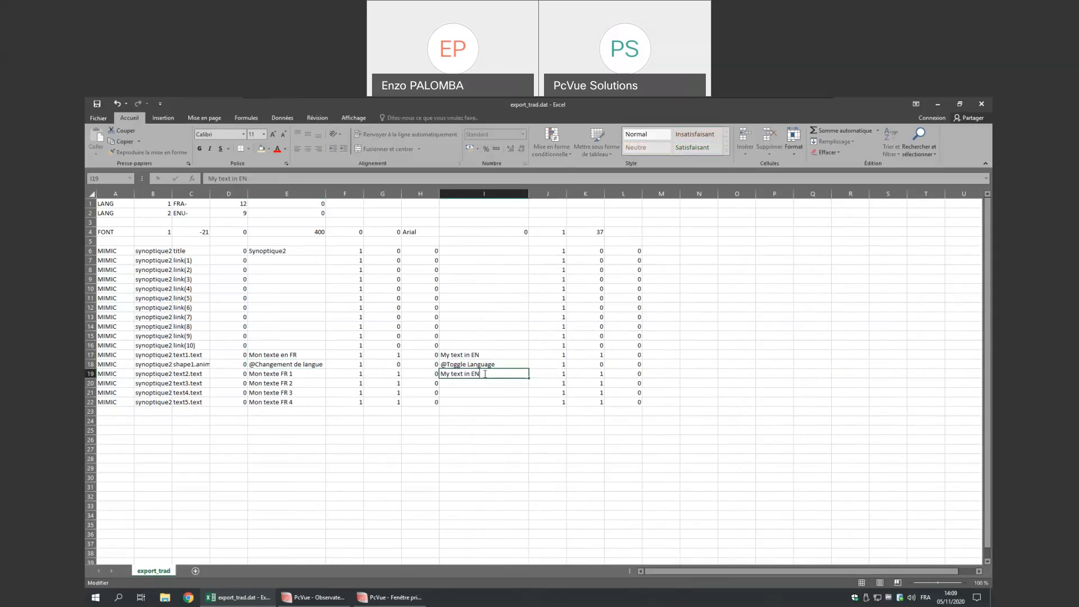
pyautogui.write('1')
pyautogui.click(523, 382)
pyautogui.click(502, 374)
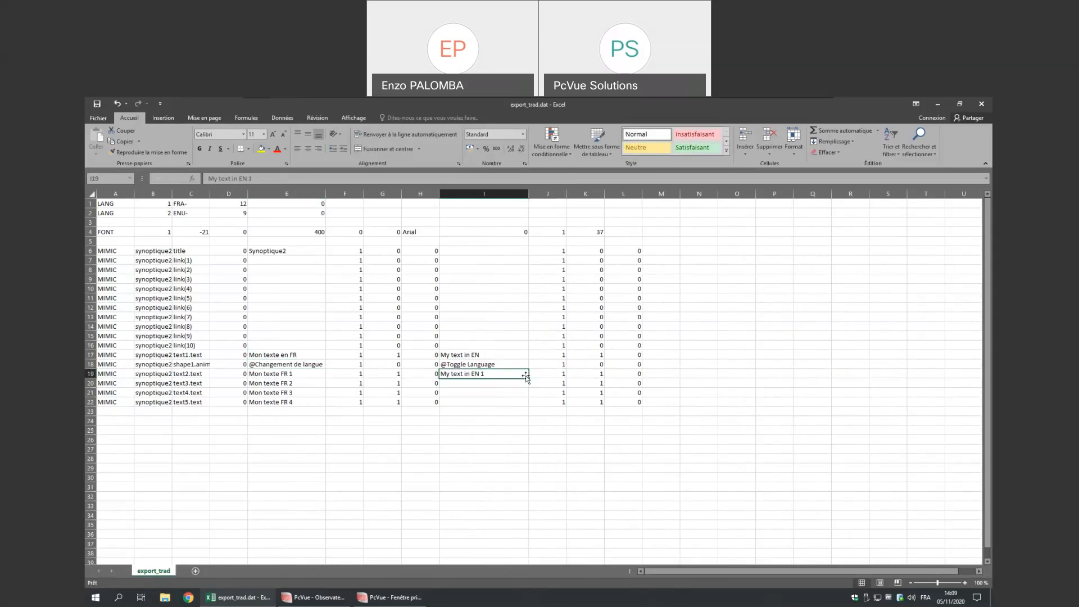
pyautogui.moveTo(528, 379); pyautogui.dragTo(528, 405)
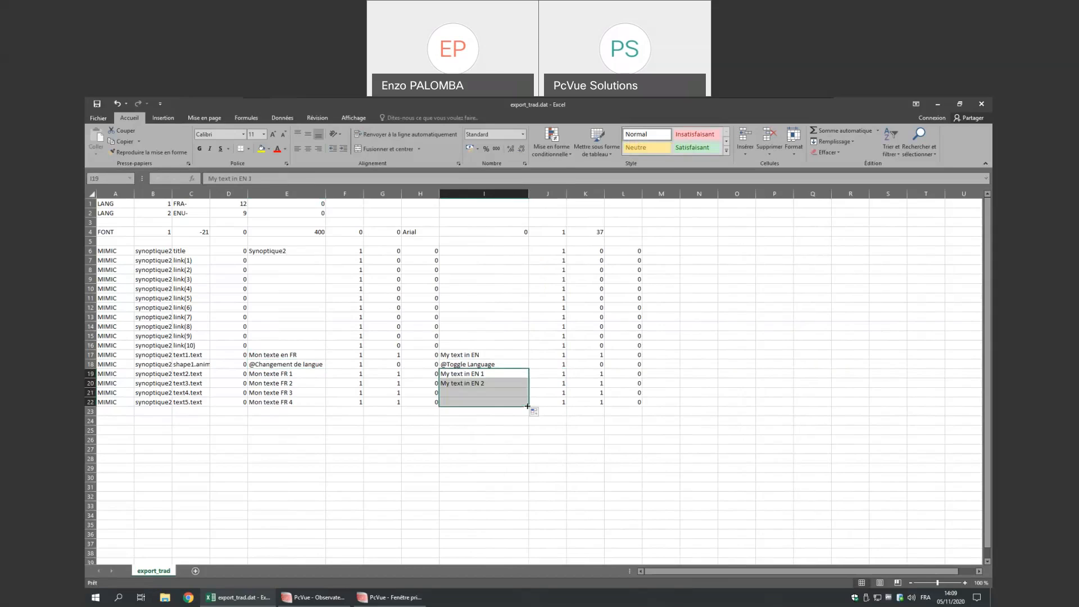
pyautogui.click(490, 485)
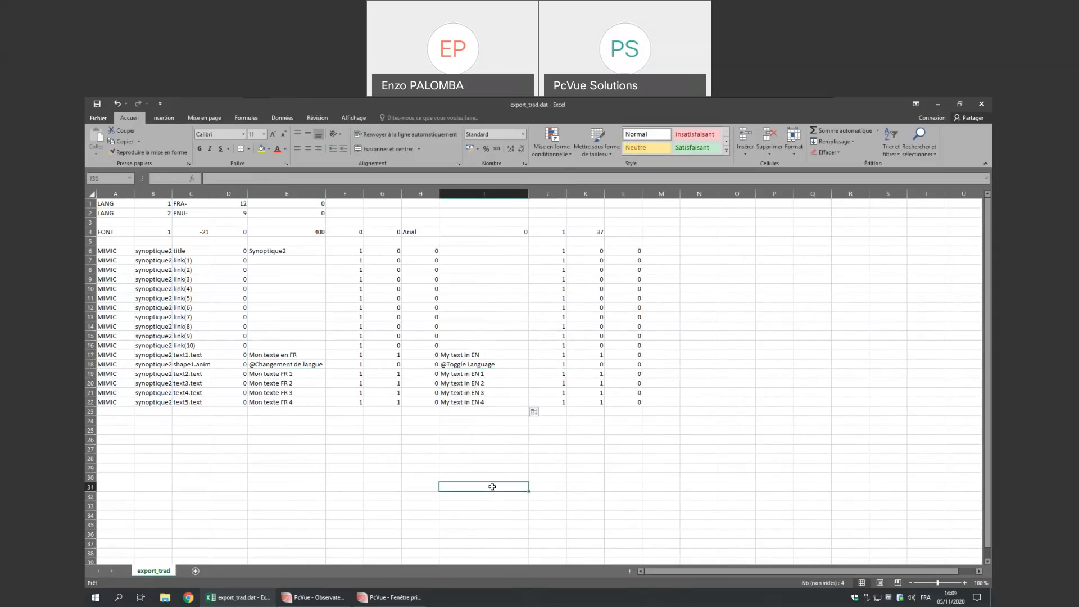
# - Save the sheet as CSV (DOS) named export_trad.dat in the TP folder
pyautogui.click(98, 119)
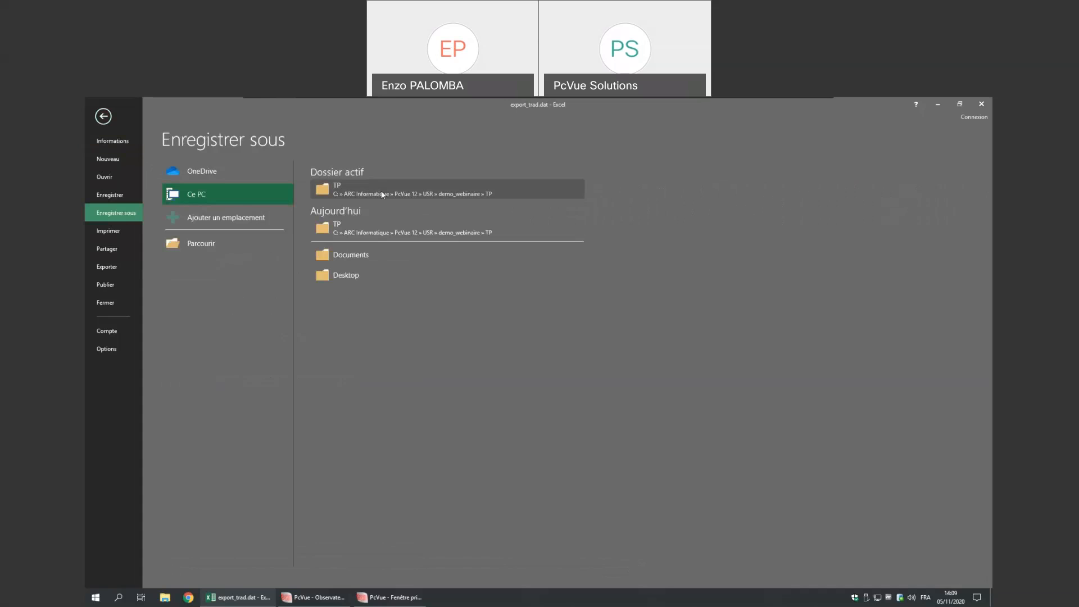
pyautogui.click(382, 194)
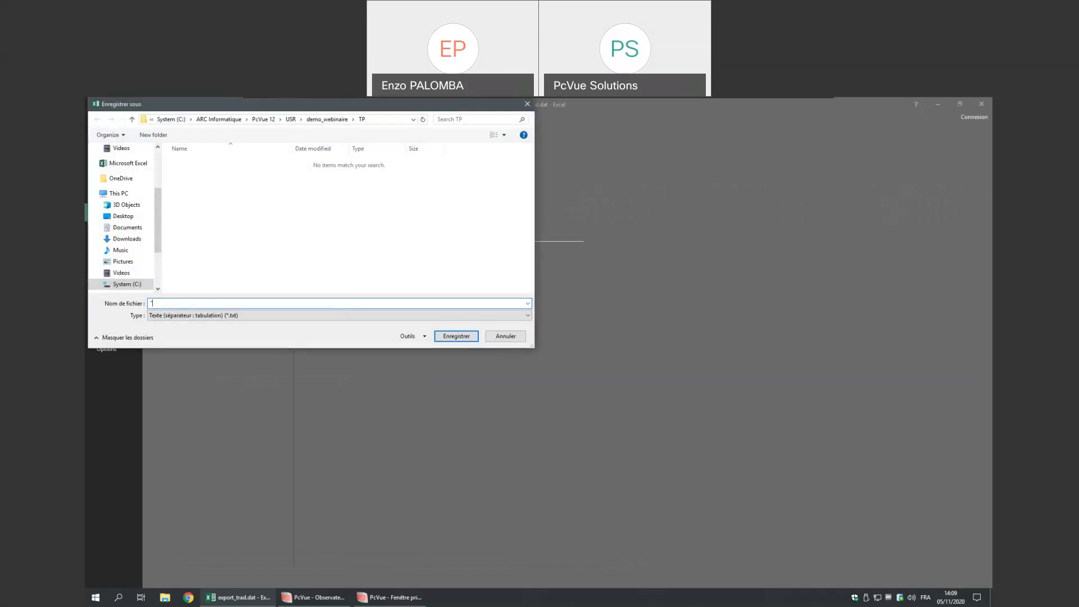
pyautogui.press('BackSpace')
pyautogui.press('BackSpace')
pyautogui.click(217, 318)
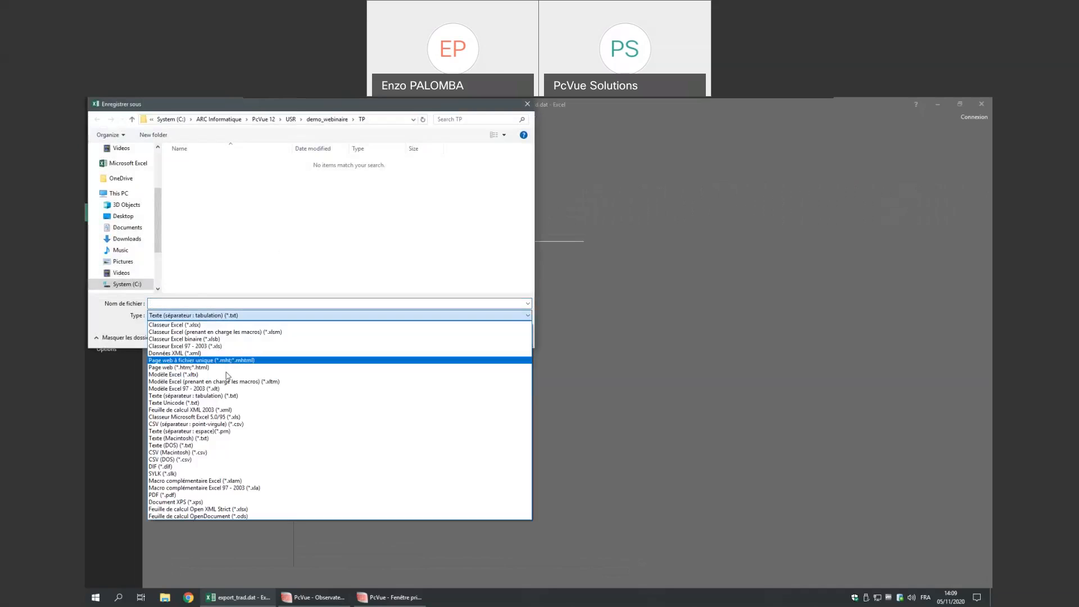
pyautogui.click(189, 460)
pyautogui.click(195, 302)
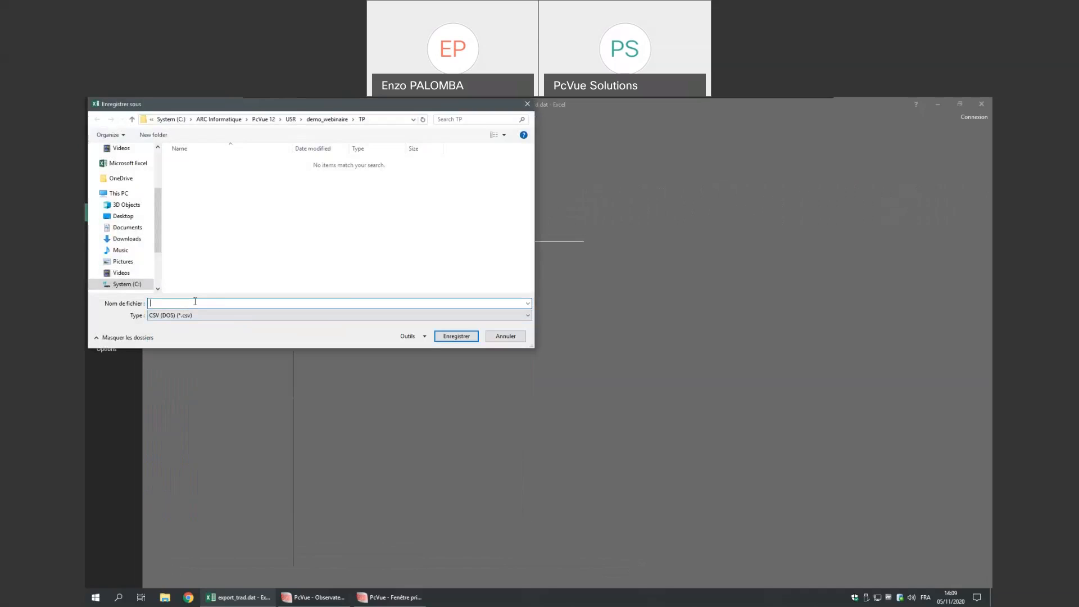
pyautogui.write('"export_trad.dat"')
pyautogui.click(456, 336)
# - Replace the existing file, keep the CSV format, and close Excel without saving
pyautogui.click(562, 348)
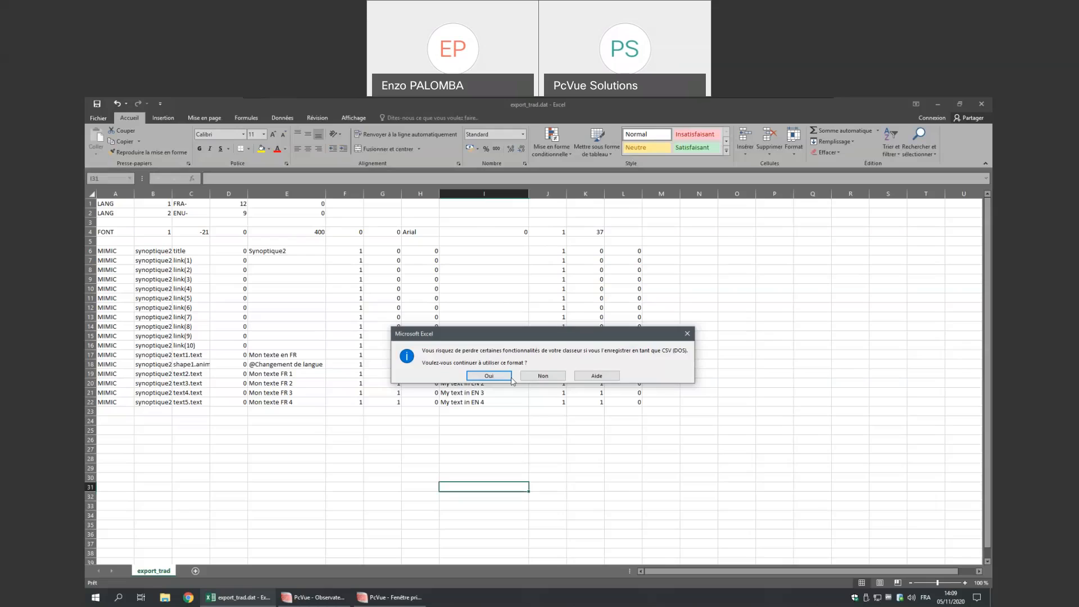
pyautogui.click(494, 373)
pyautogui.click(985, 104)
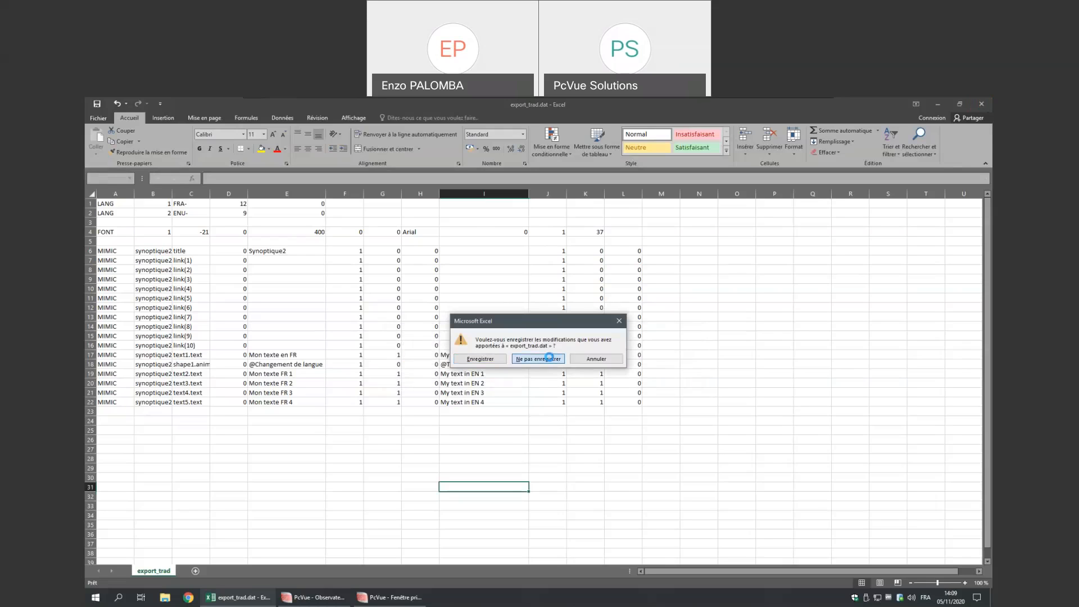
pyautogui.click(538, 359)
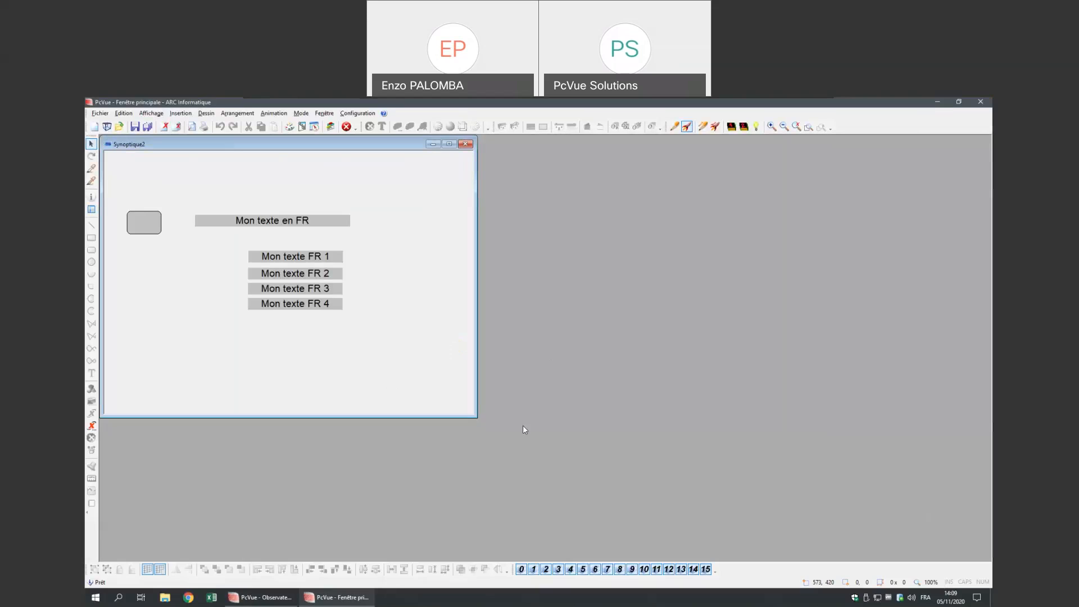
# - Import the edited translations via Fenêtre > Traductions de synoptique > Import, then switch the mimic to English
pyautogui.click(151, 226)
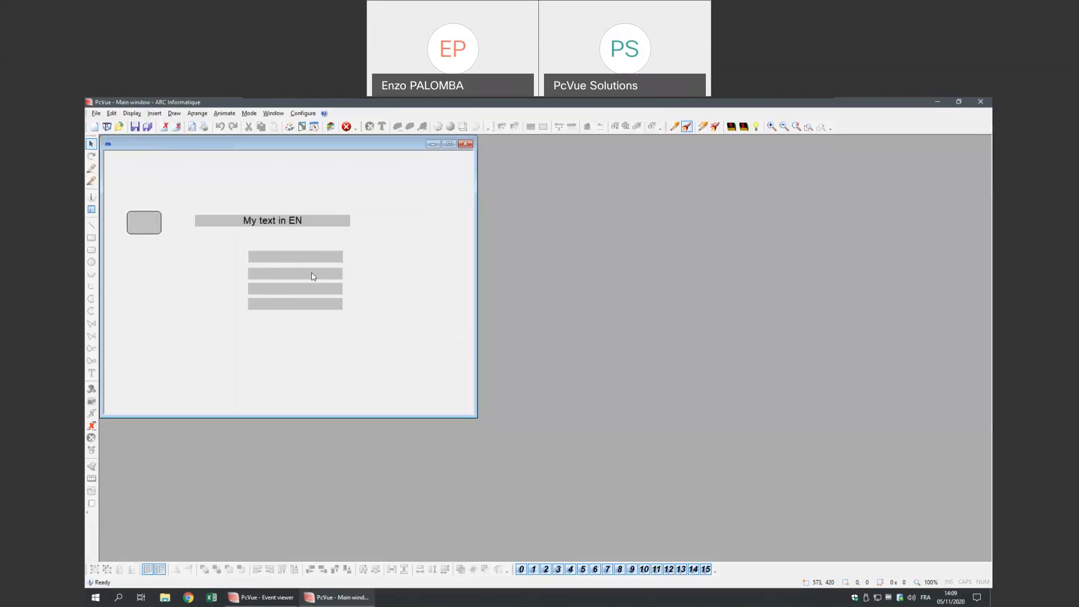
pyautogui.click(158, 219)
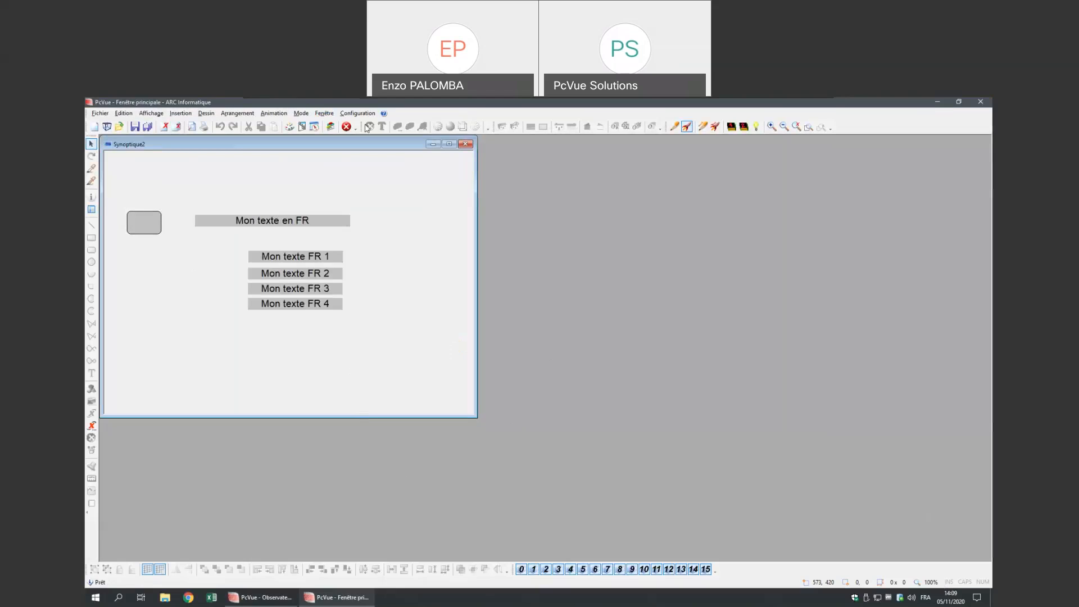
pyautogui.click(362, 115)
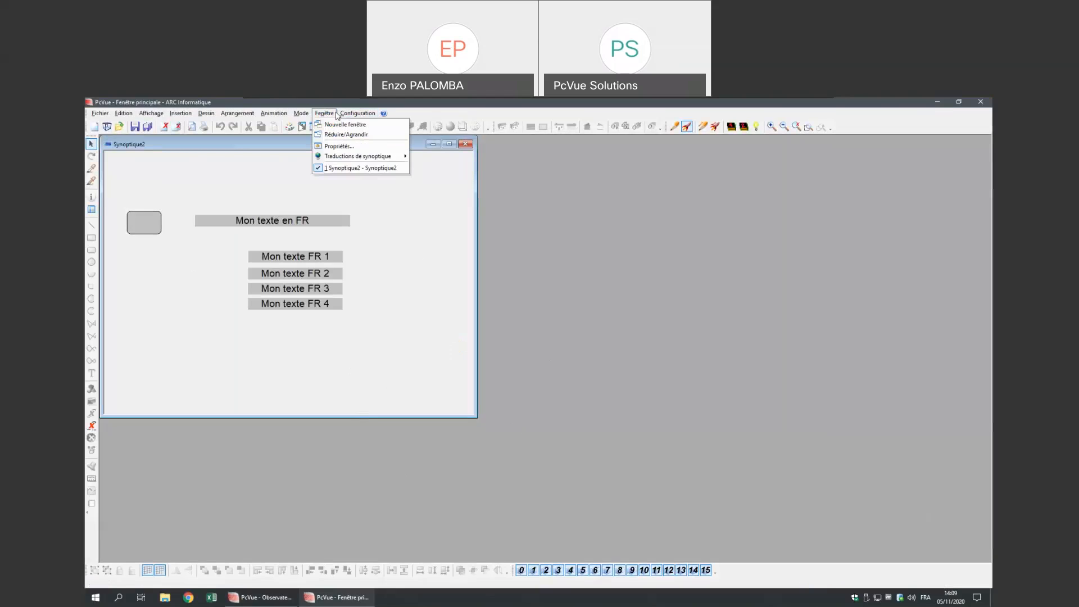
pyautogui.moveTo(325, 116)
pyautogui.moveTo(398, 158)
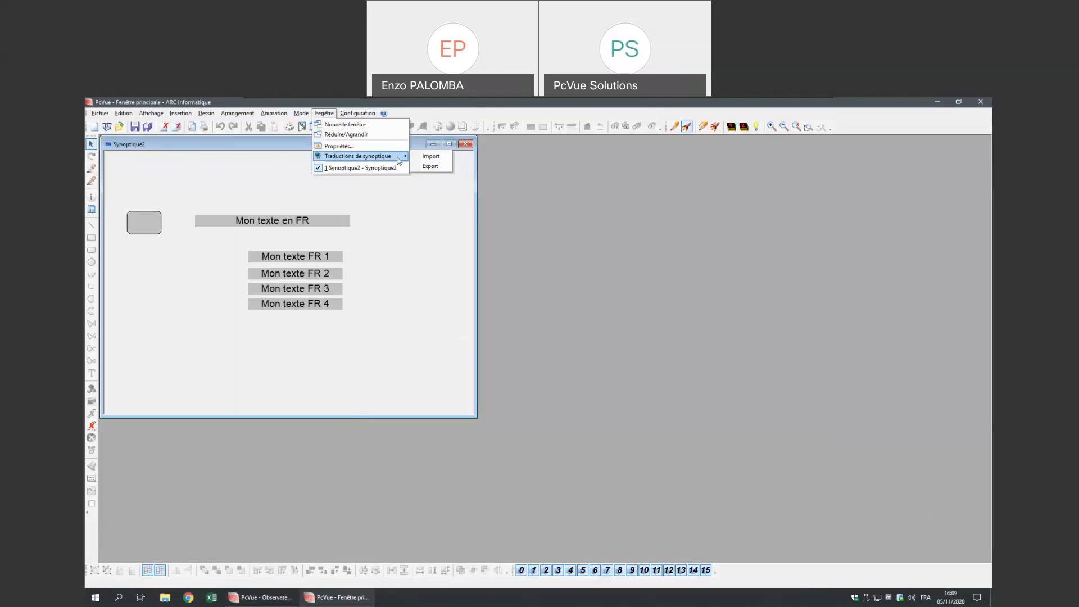
pyautogui.click(431, 157)
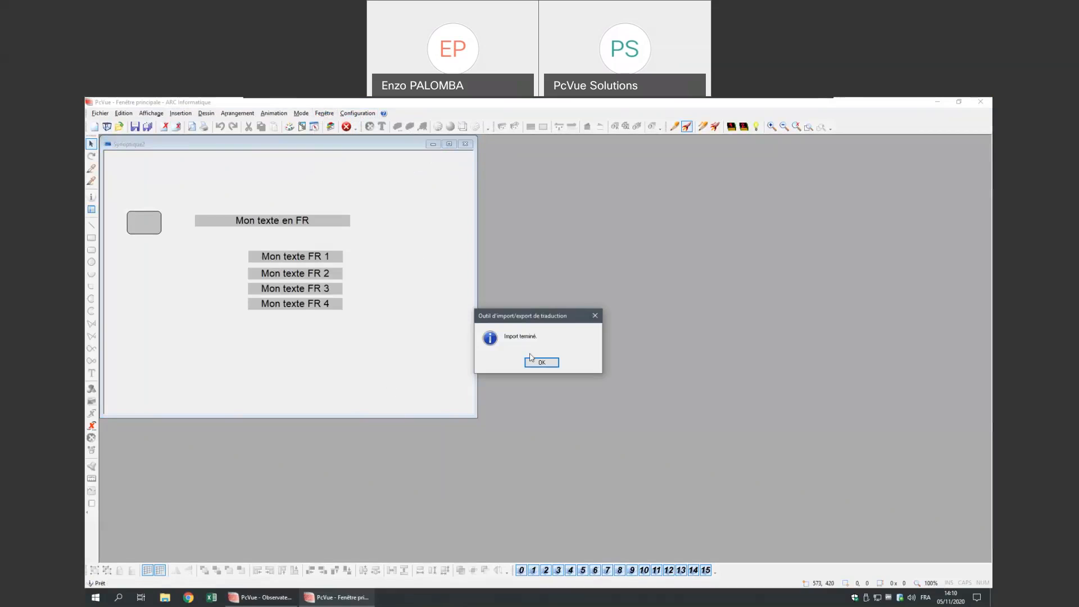
pyautogui.click(542, 363)
pyautogui.click(142, 219)
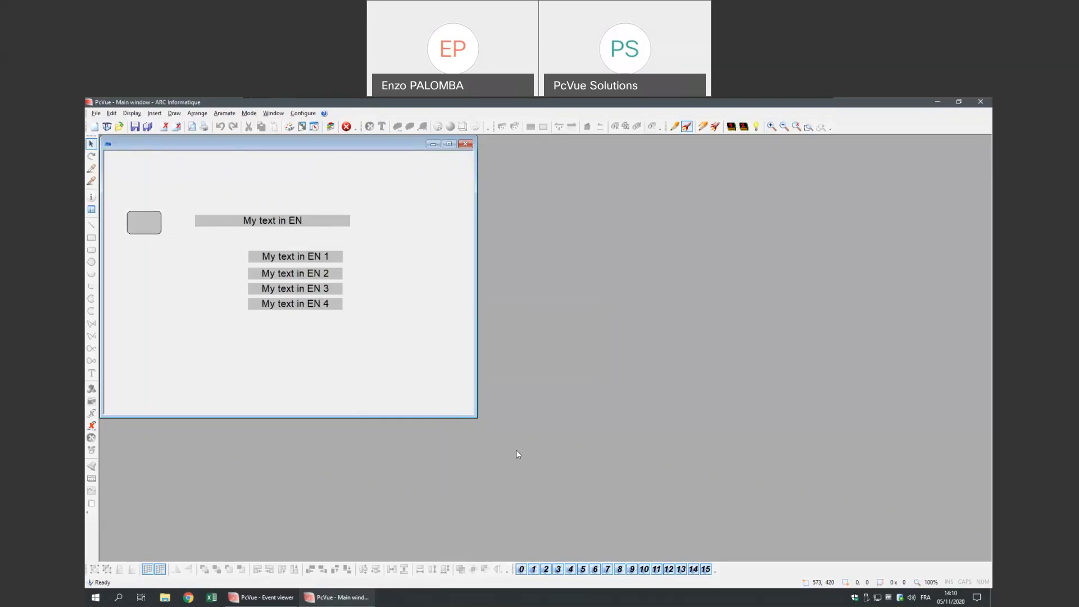
pyautogui.click(115, 114)
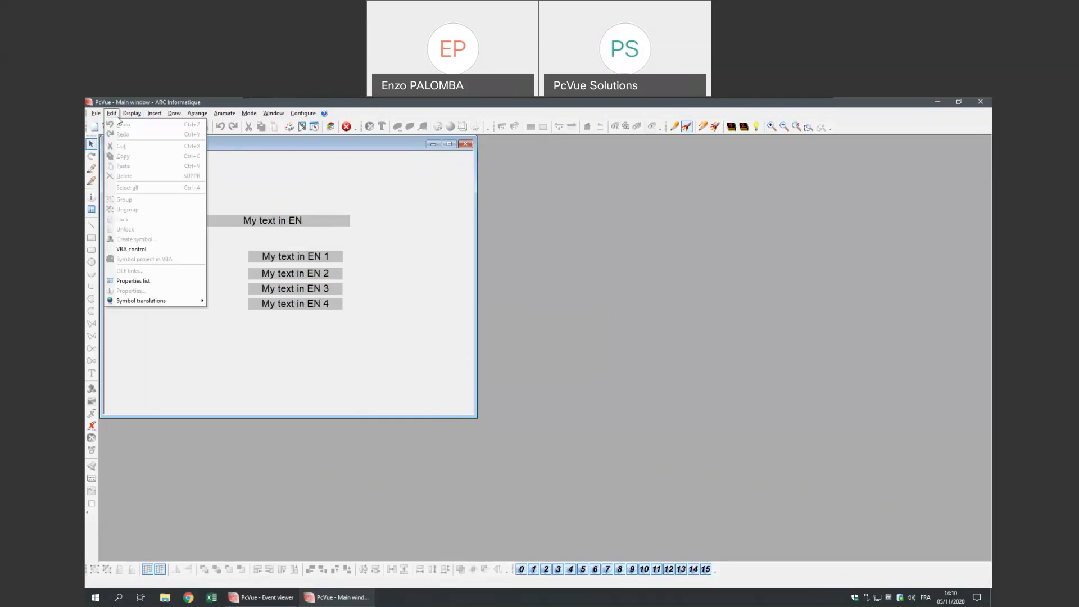
pyautogui.moveTo(132, 115)
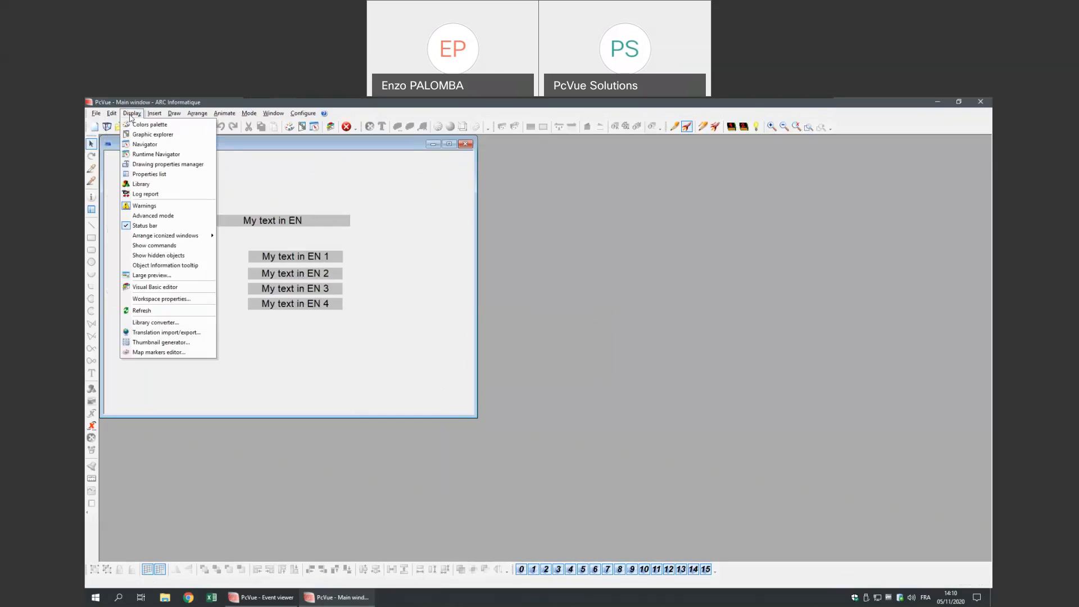
pyautogui.click(168, 333)
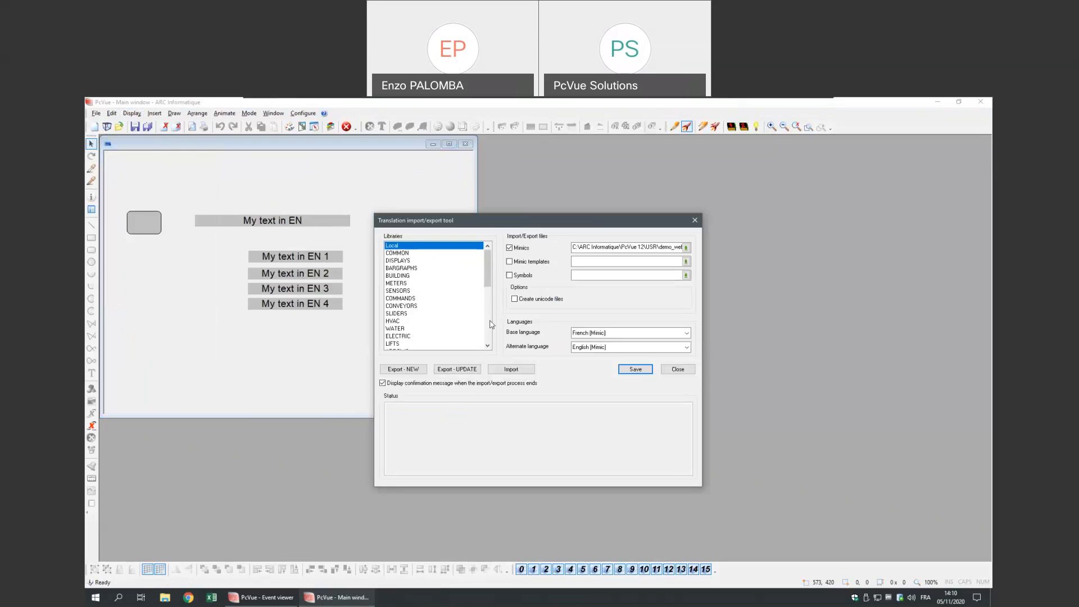
pyautogui.moveTo(490, 224); pyautogui.dragTo(485, 195)
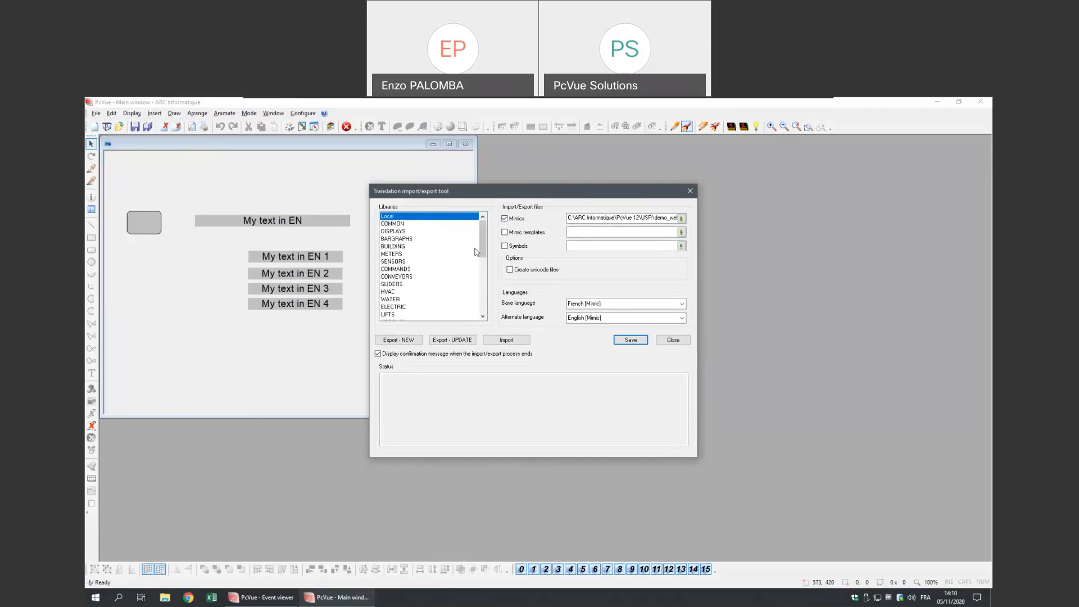
pyautogui.moveTo(481, 234); pyautogui.dragTo(481, 232)
pyautogui.click(401, 239)
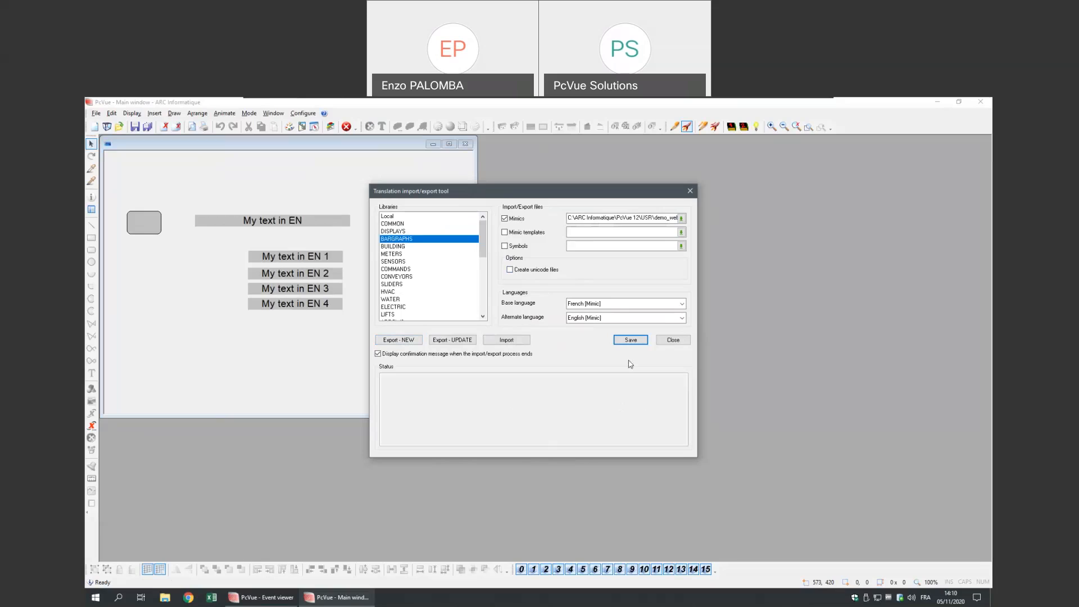
pyautogui.click(690, 192)
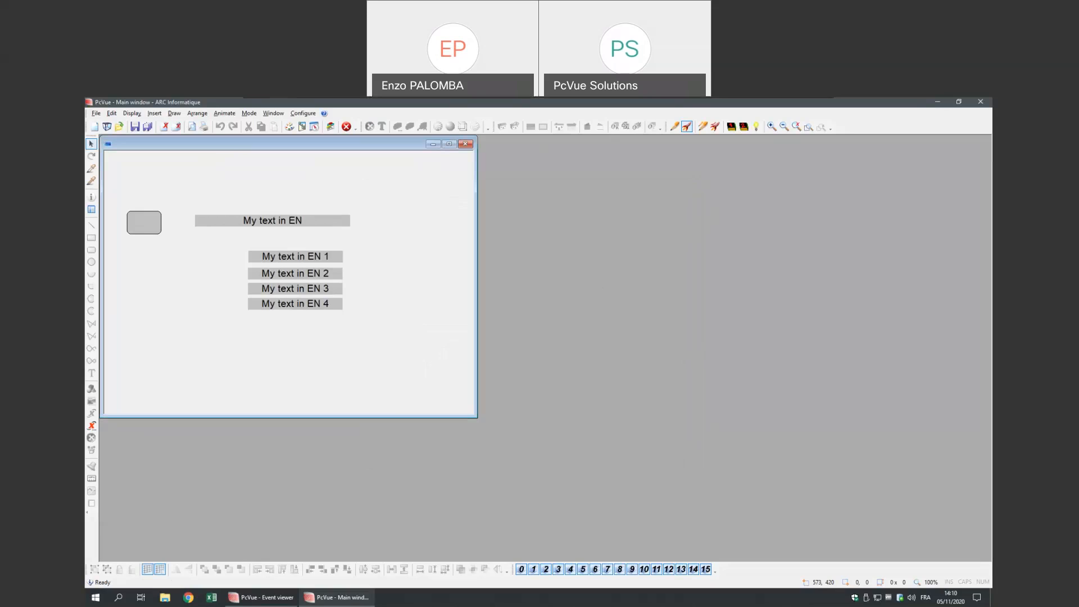